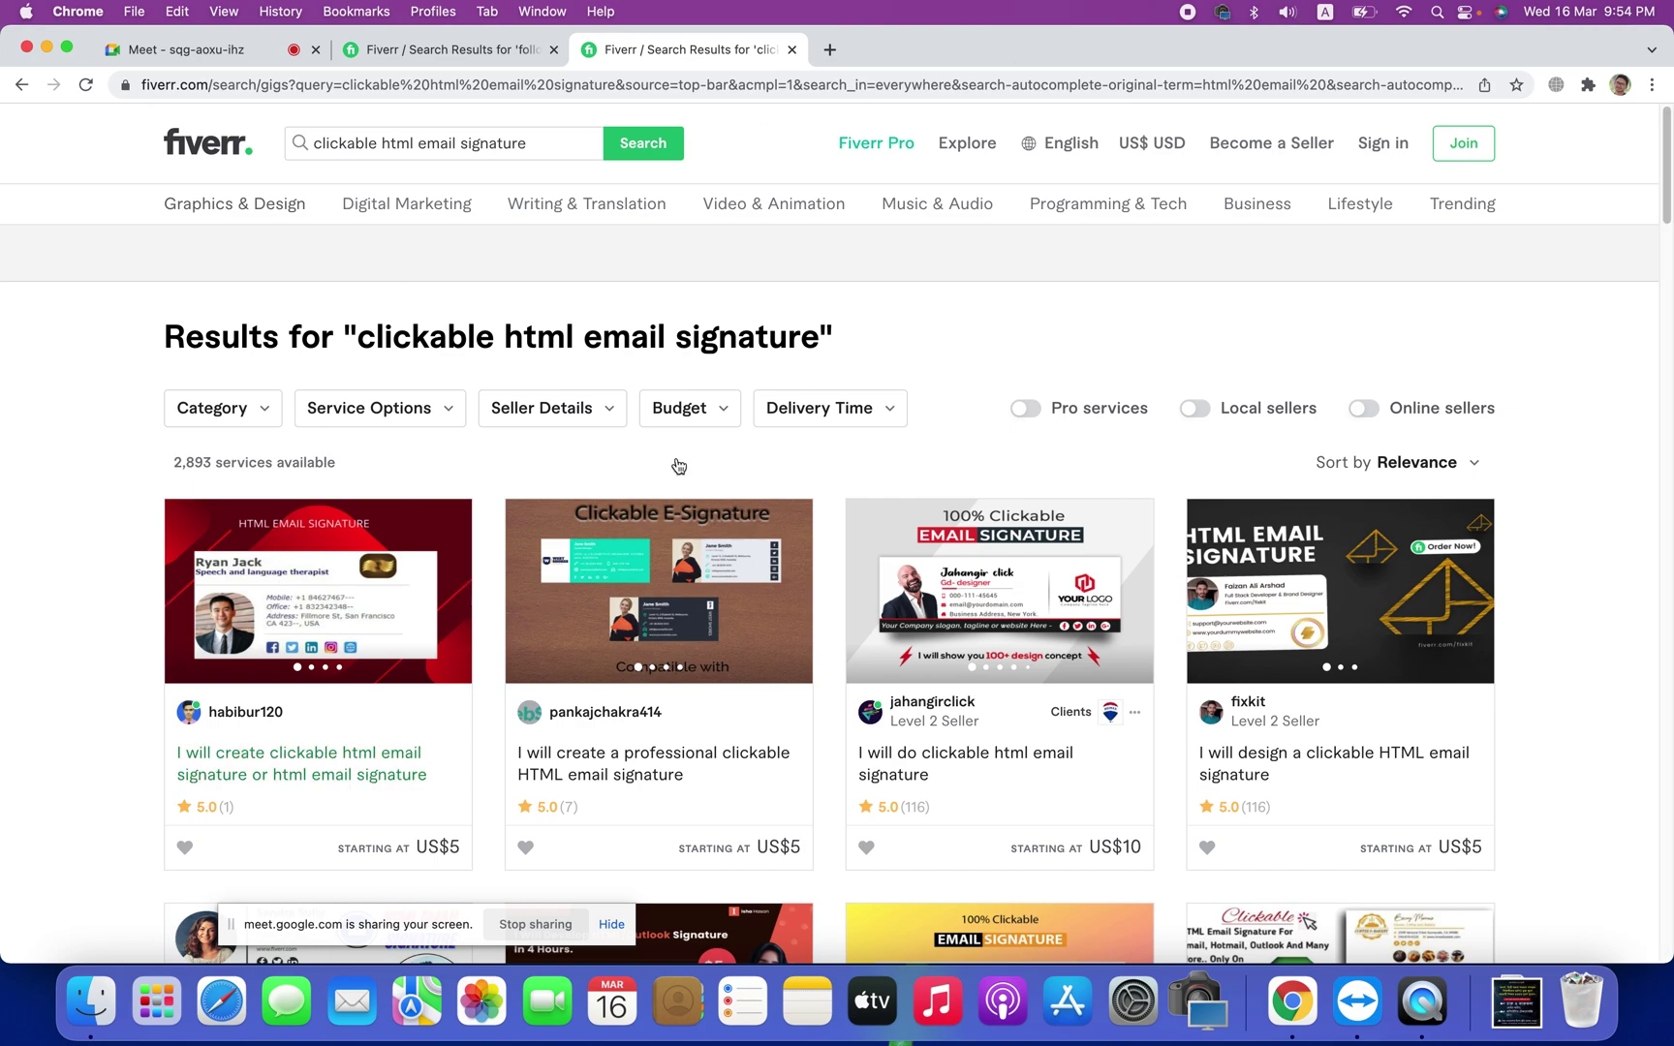
Step: Open three clickable HTML email signature gigs in new tabs to compare them, closing the unwanted ones
{"action": "scroll", "coordinate": [864, 445], "scroll_direction": "down", "scroll_amount": 5}
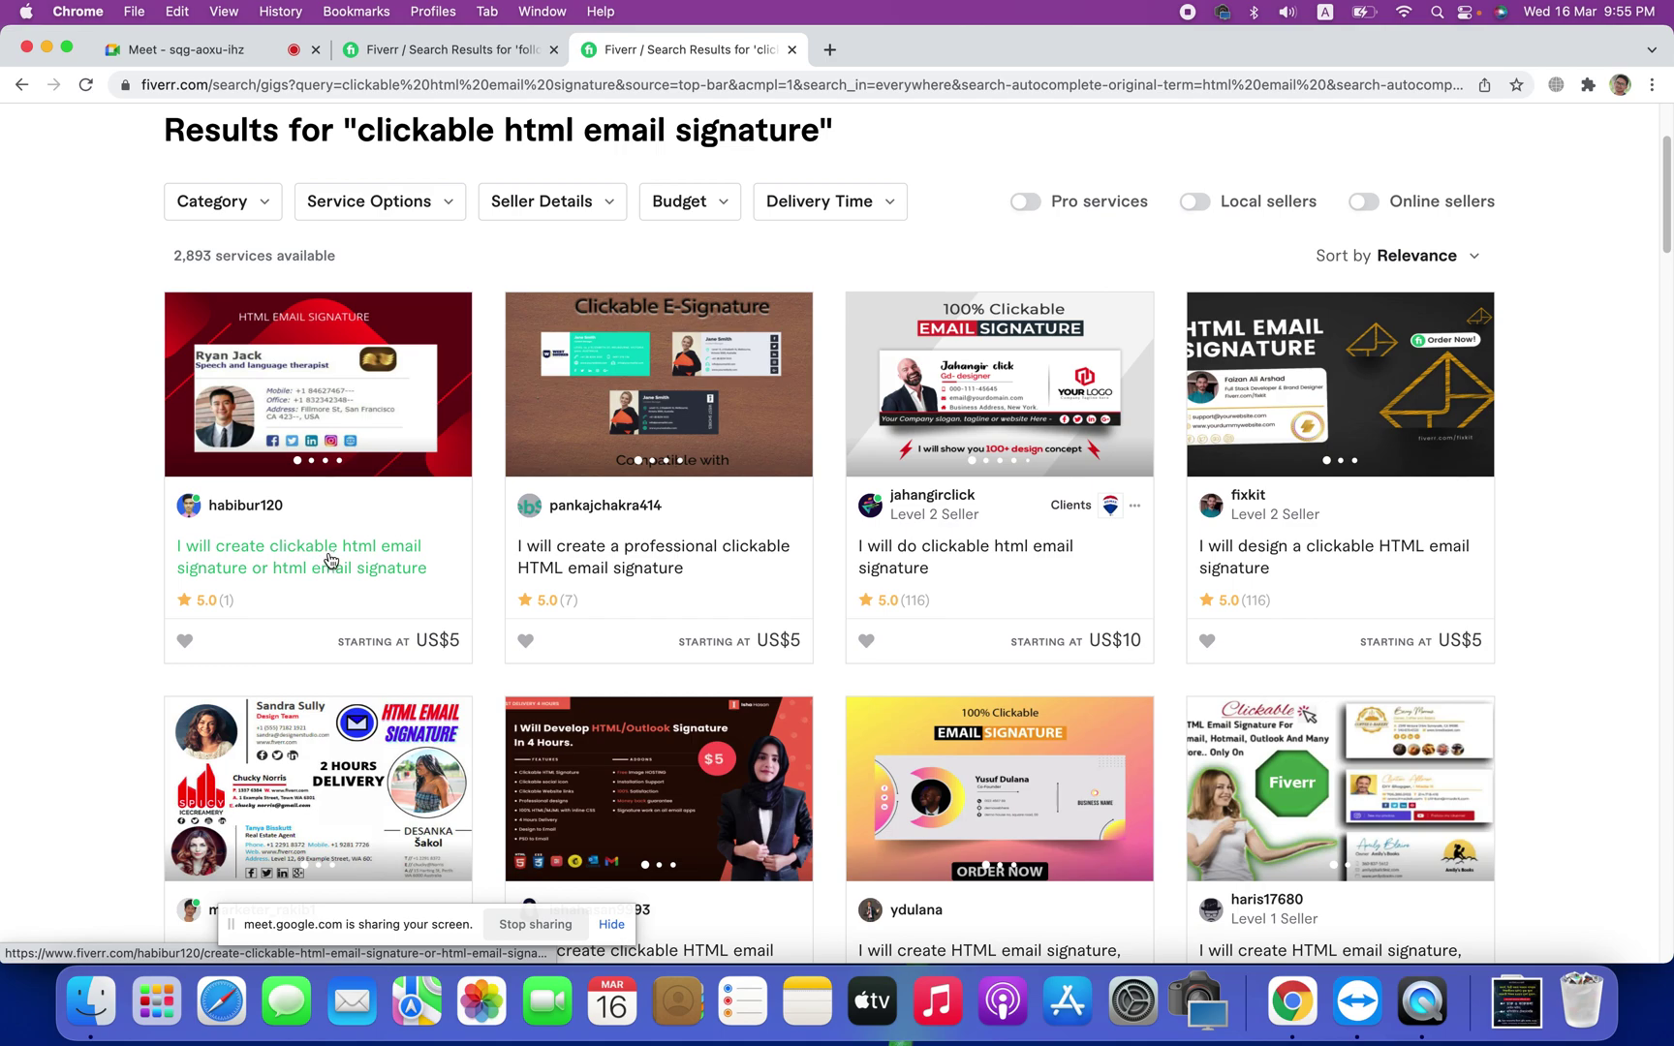
{"action": "right_click", "coordinate": [333, 556]}
{"action": "left_click", "coordinate": [858, 49]}
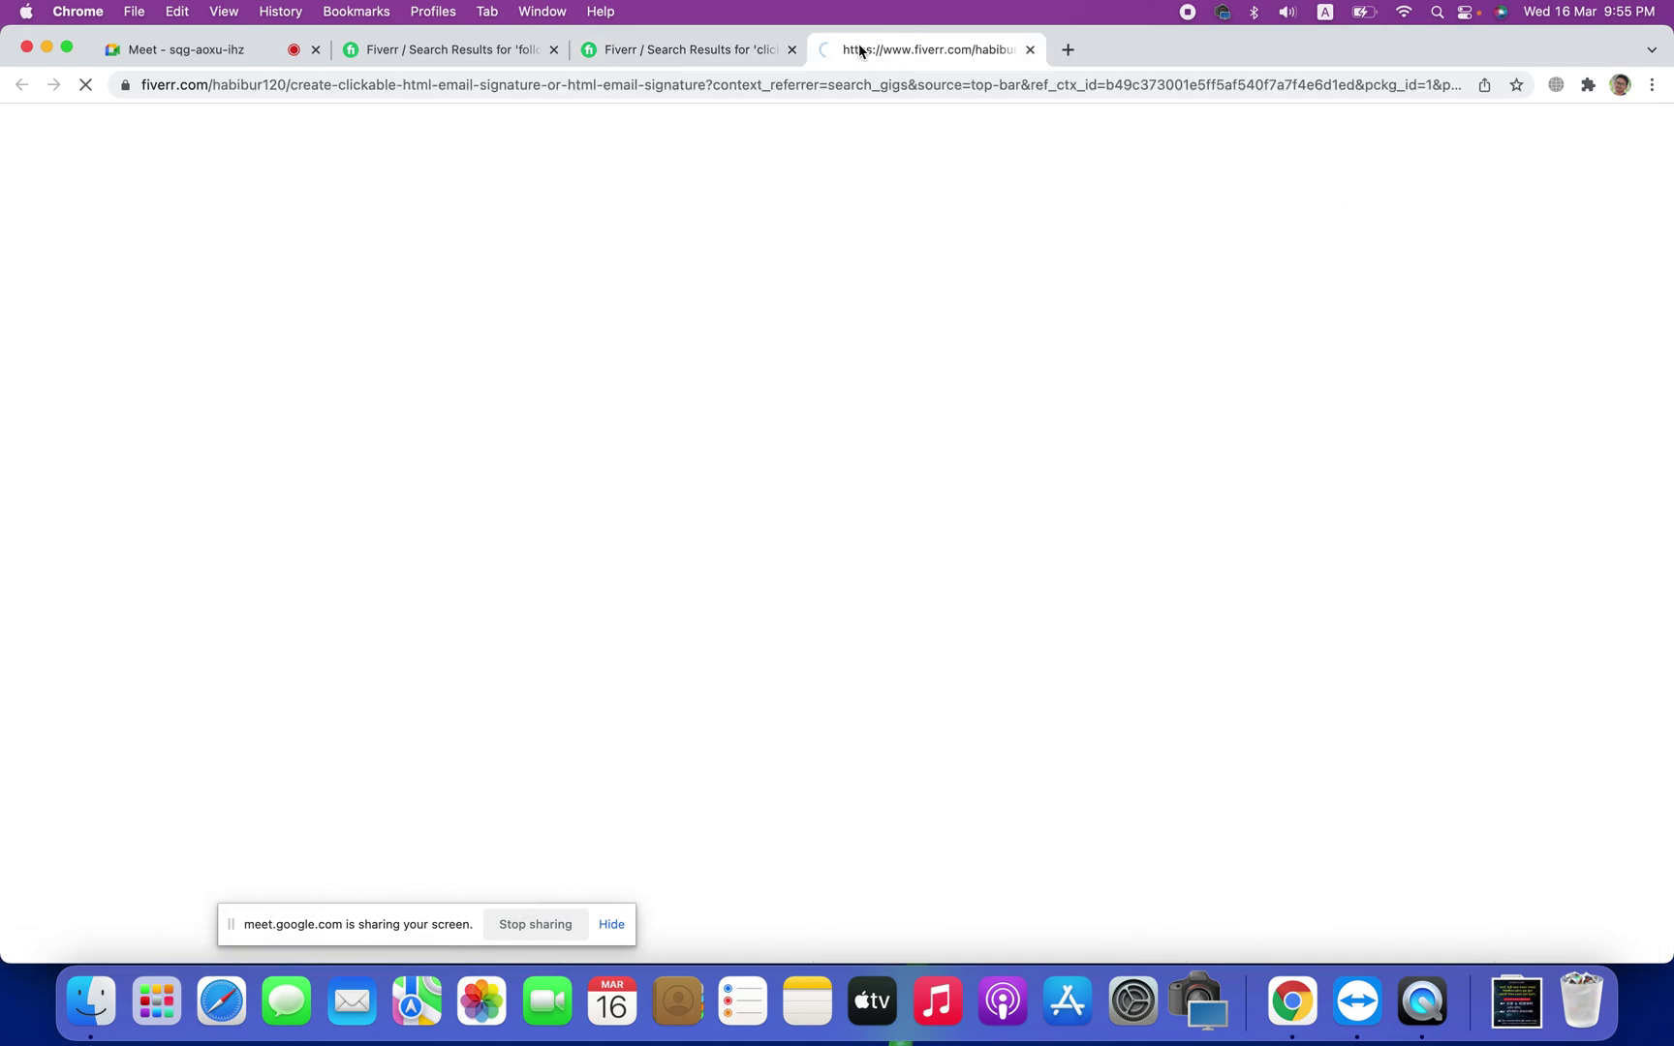
{"action": "left_click", "coordinate": [1029, 49]}
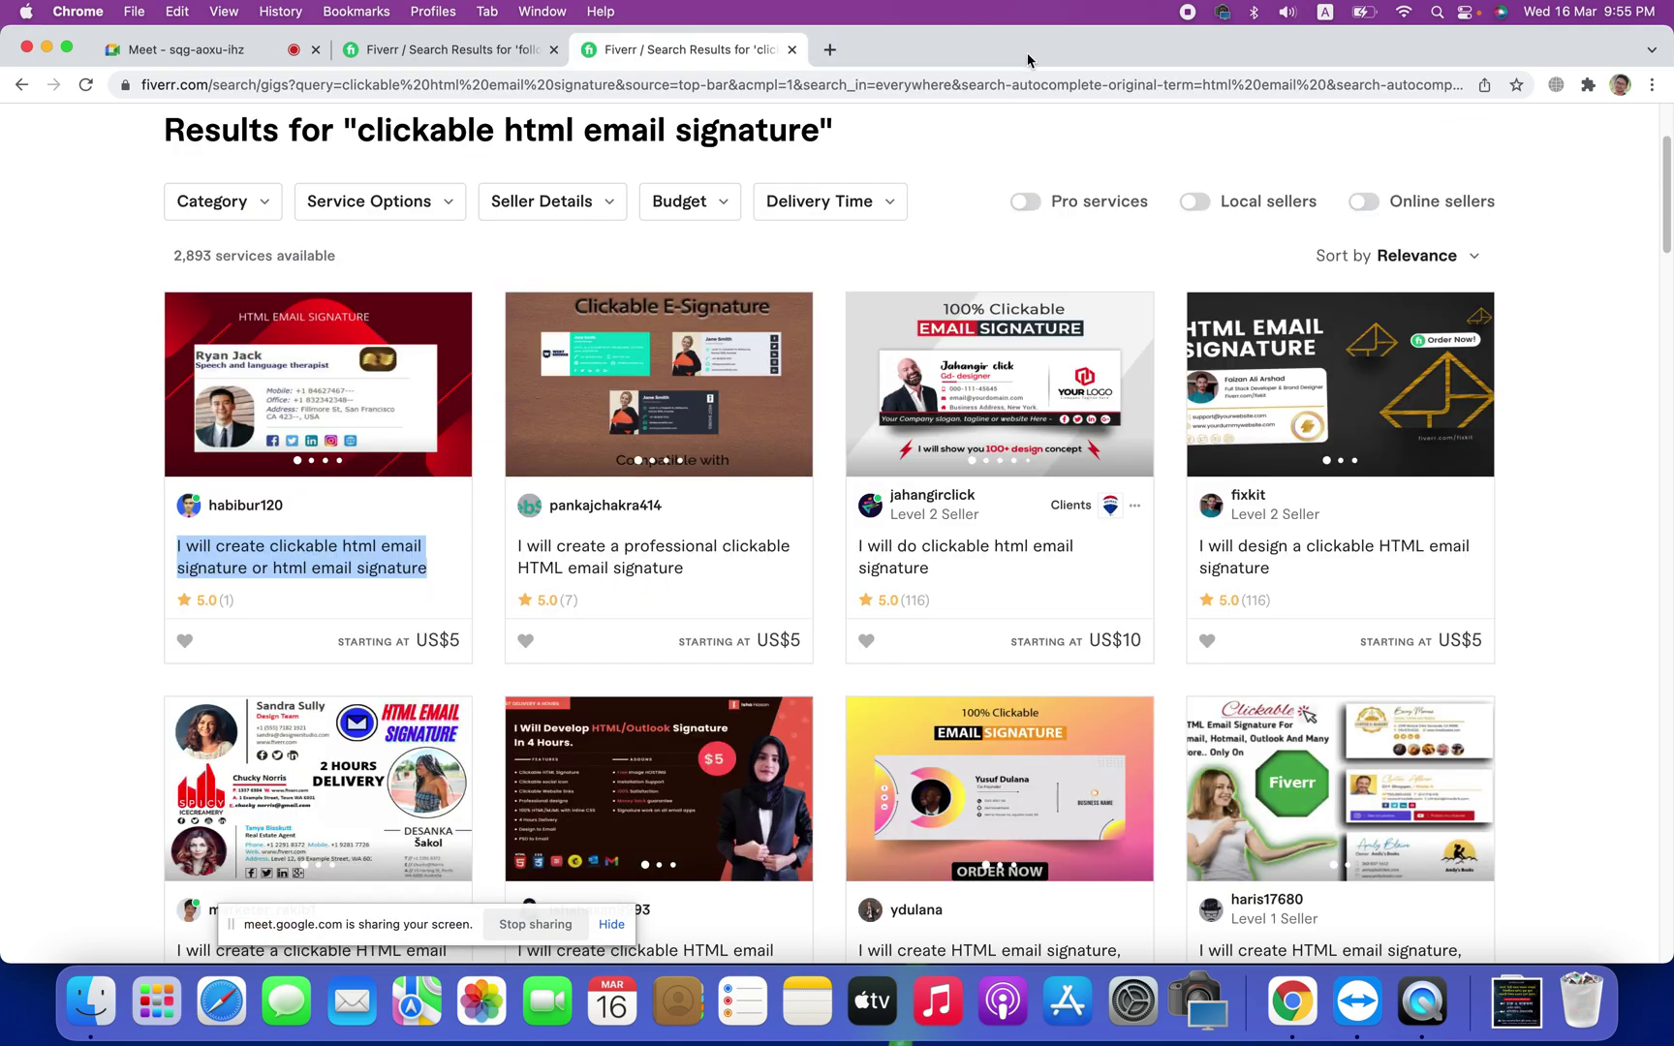
{"action": "right_click", "coordinate": [635, 542]}
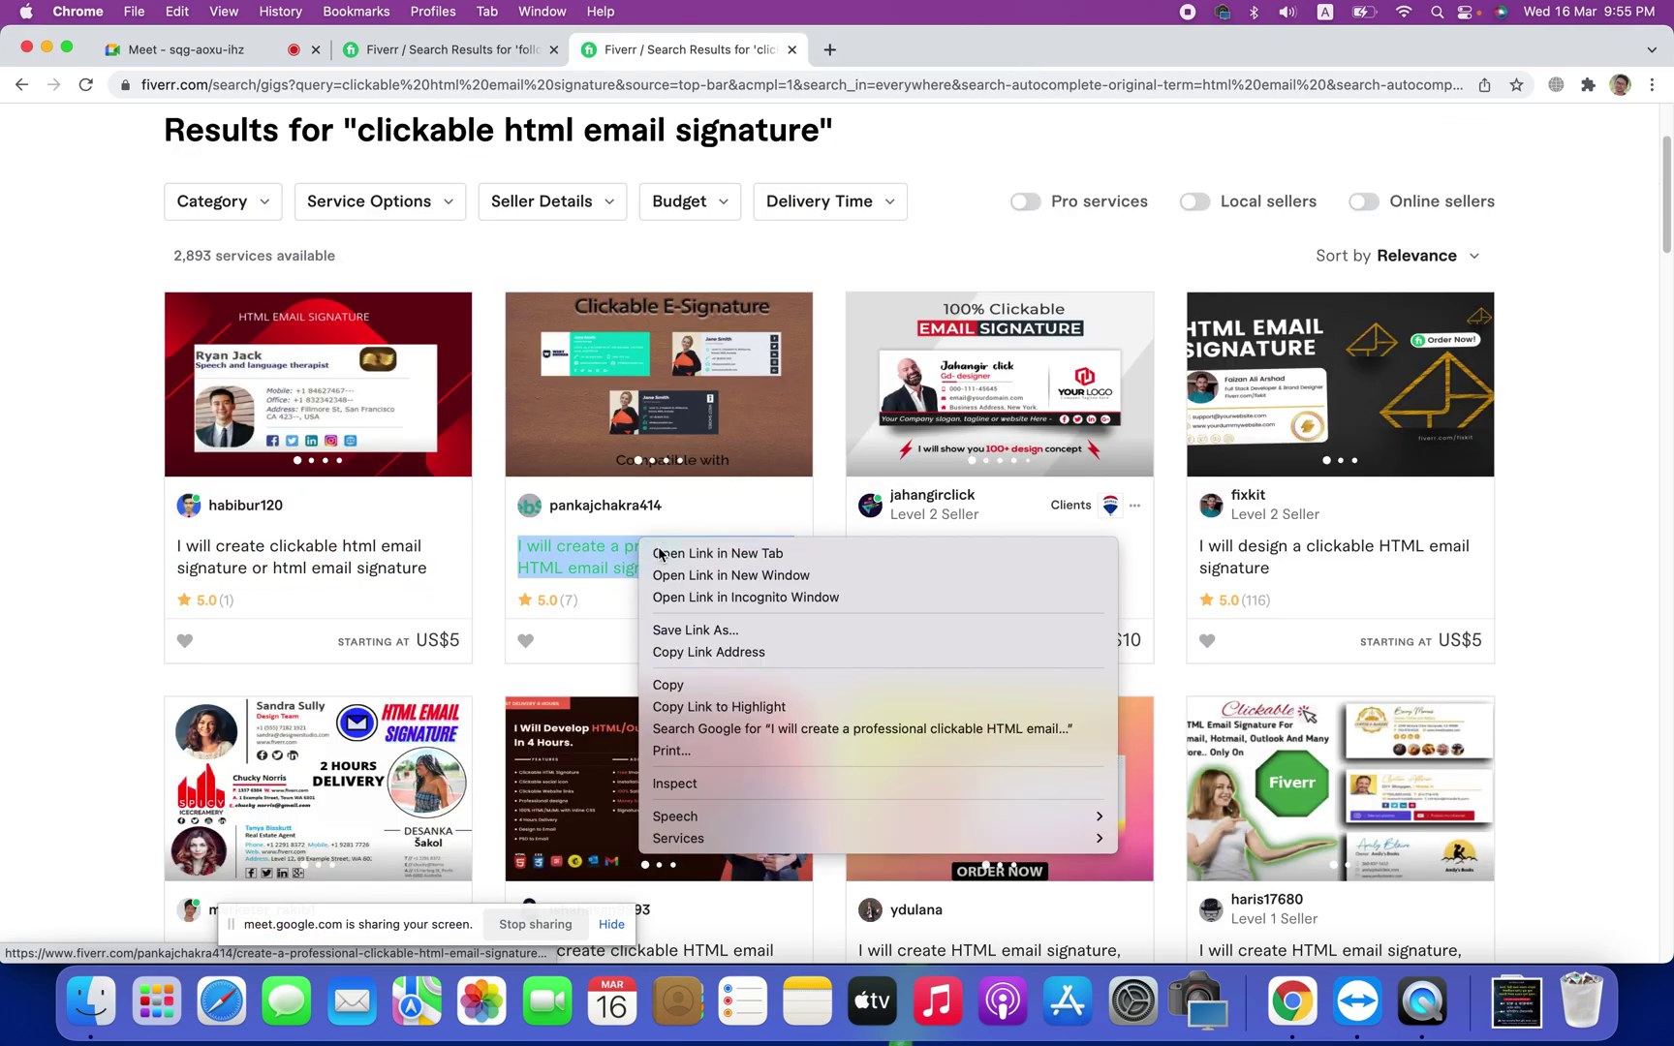
{"action": "left_click", "coordinate": [659, 553]}
{"action": "right_click", "coordinate": [976, 543]}
{"action": "left_click", "coordinate": [992, 555]}
{"action": "left_click", "coordinate": [906, 49]}
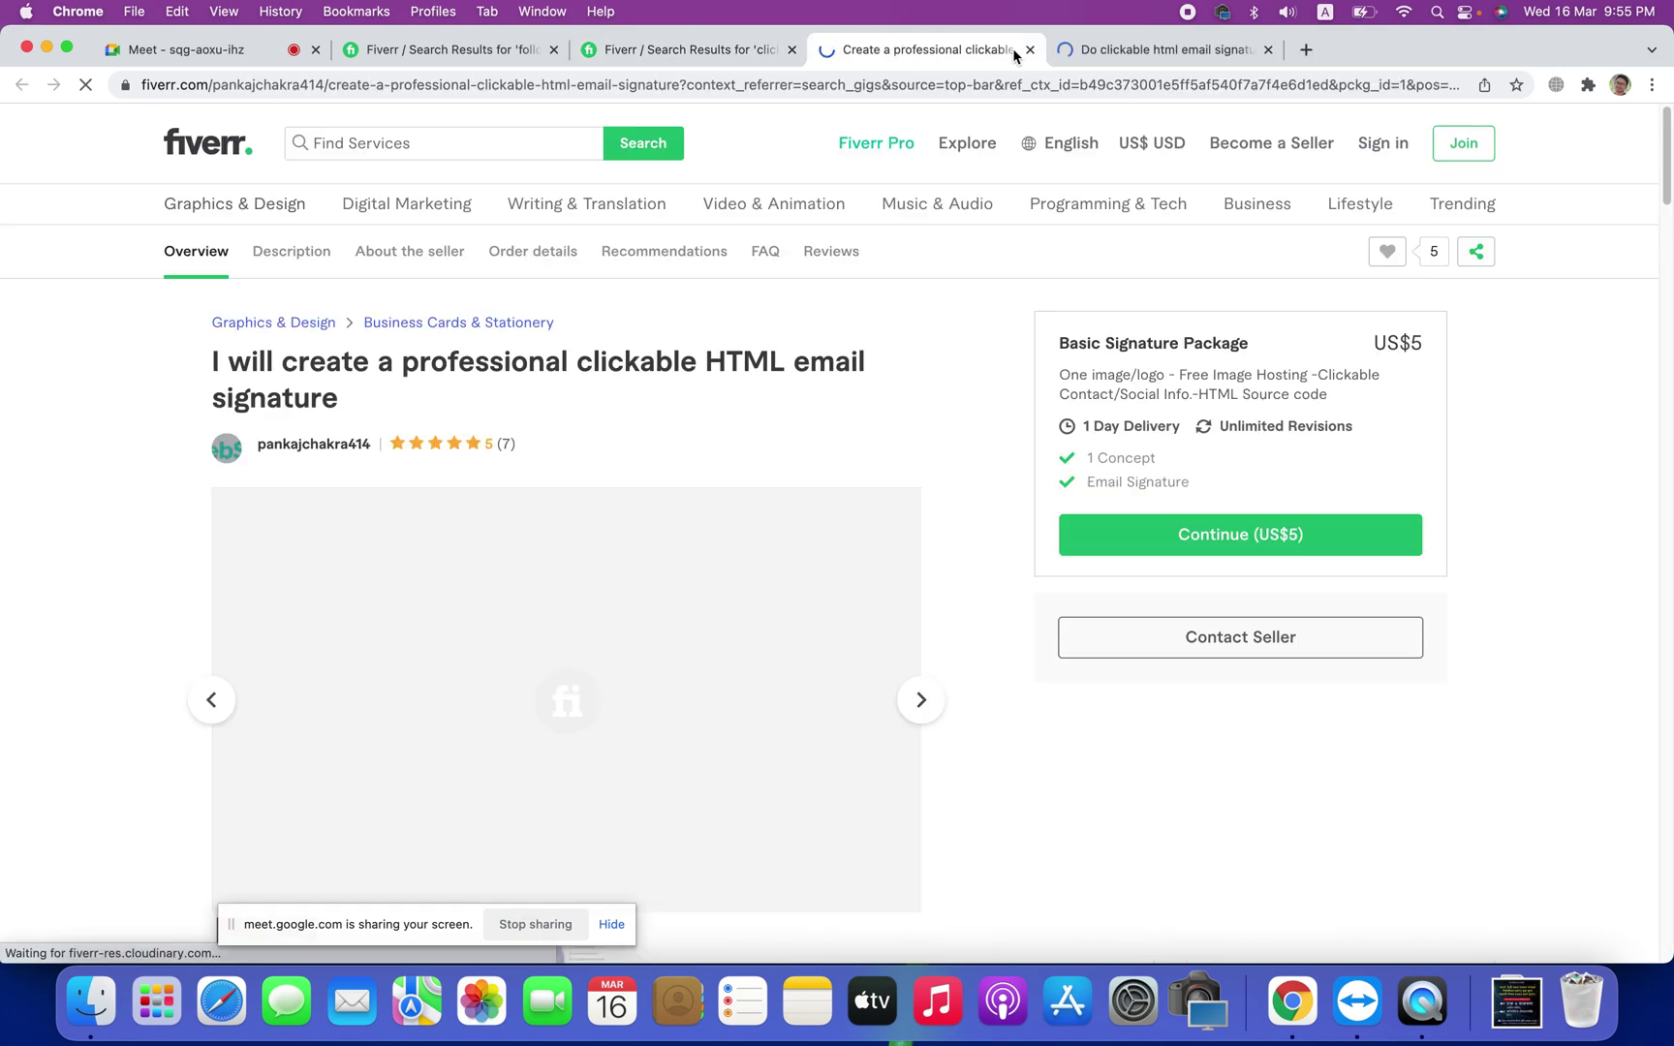
{"action": "key", "text": "super+w"}
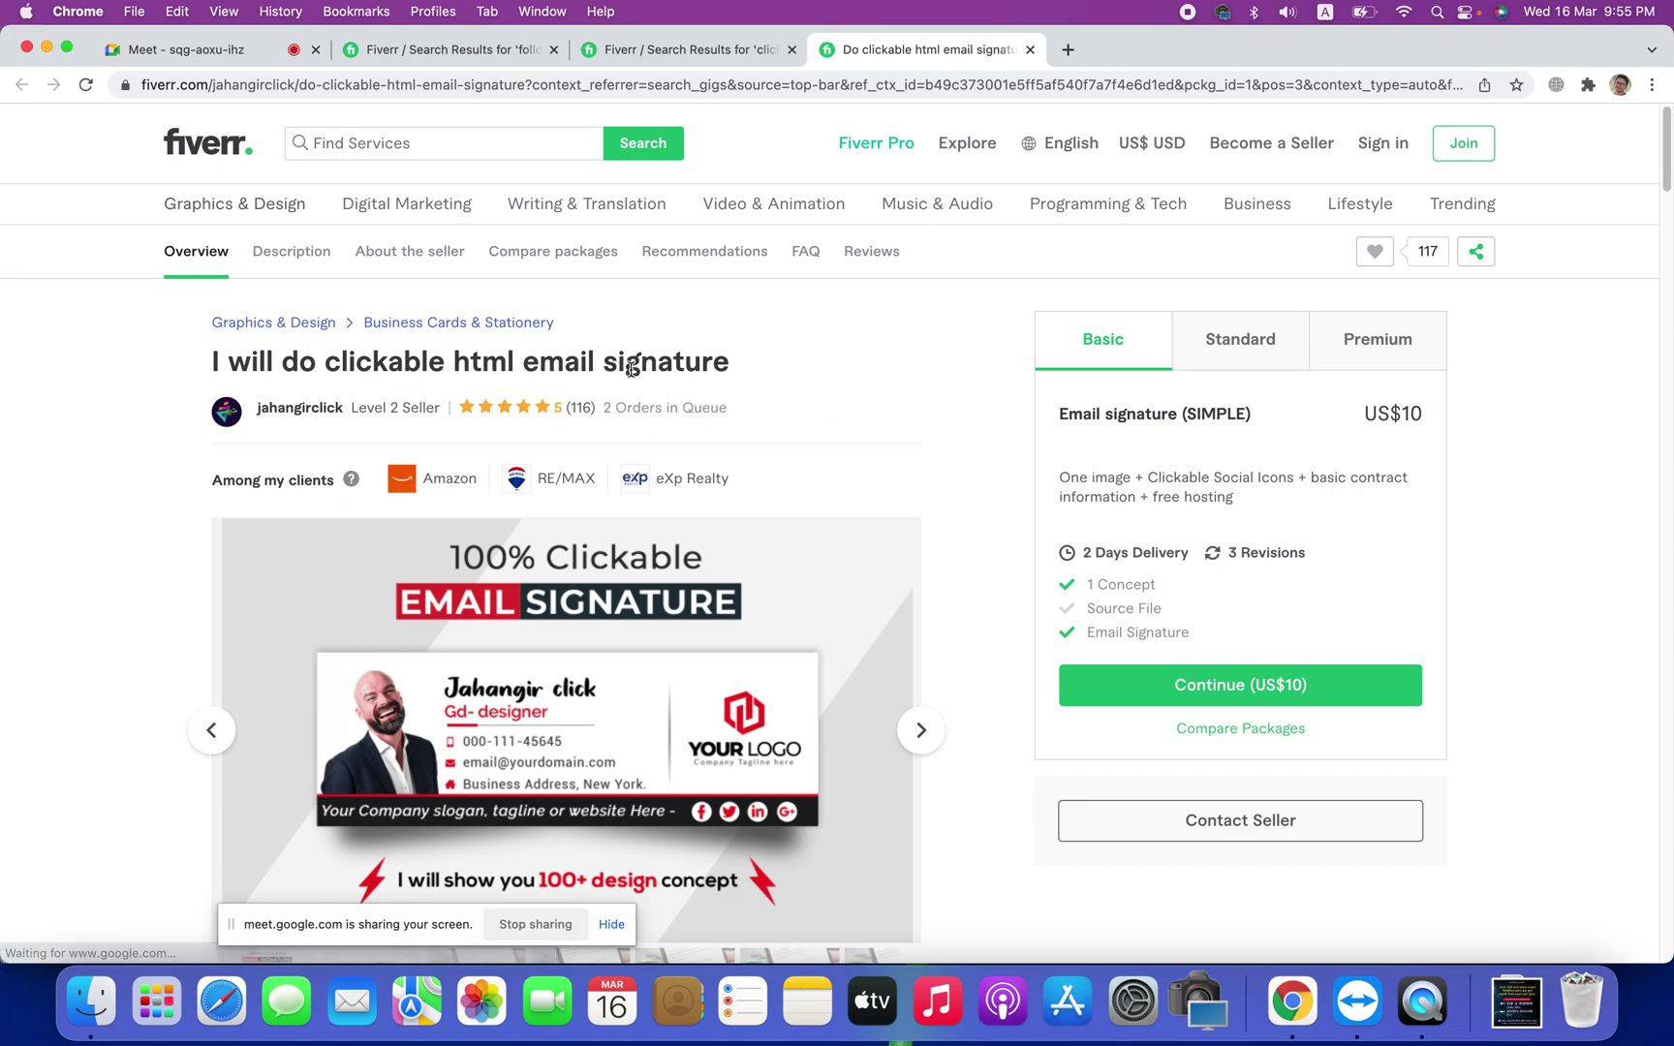
Step: Review the US$10 Basic package's contents, such as one image and free hosting, then open a blank tab
{"action": "left_click_drag", "start_coordinate": [1063, 478], "coordinate": [1410, 482]}
{"action": "left_click", "coordinate": [1187, 492]}
{"action": "left_click", "coordinate": [1163, 511]}
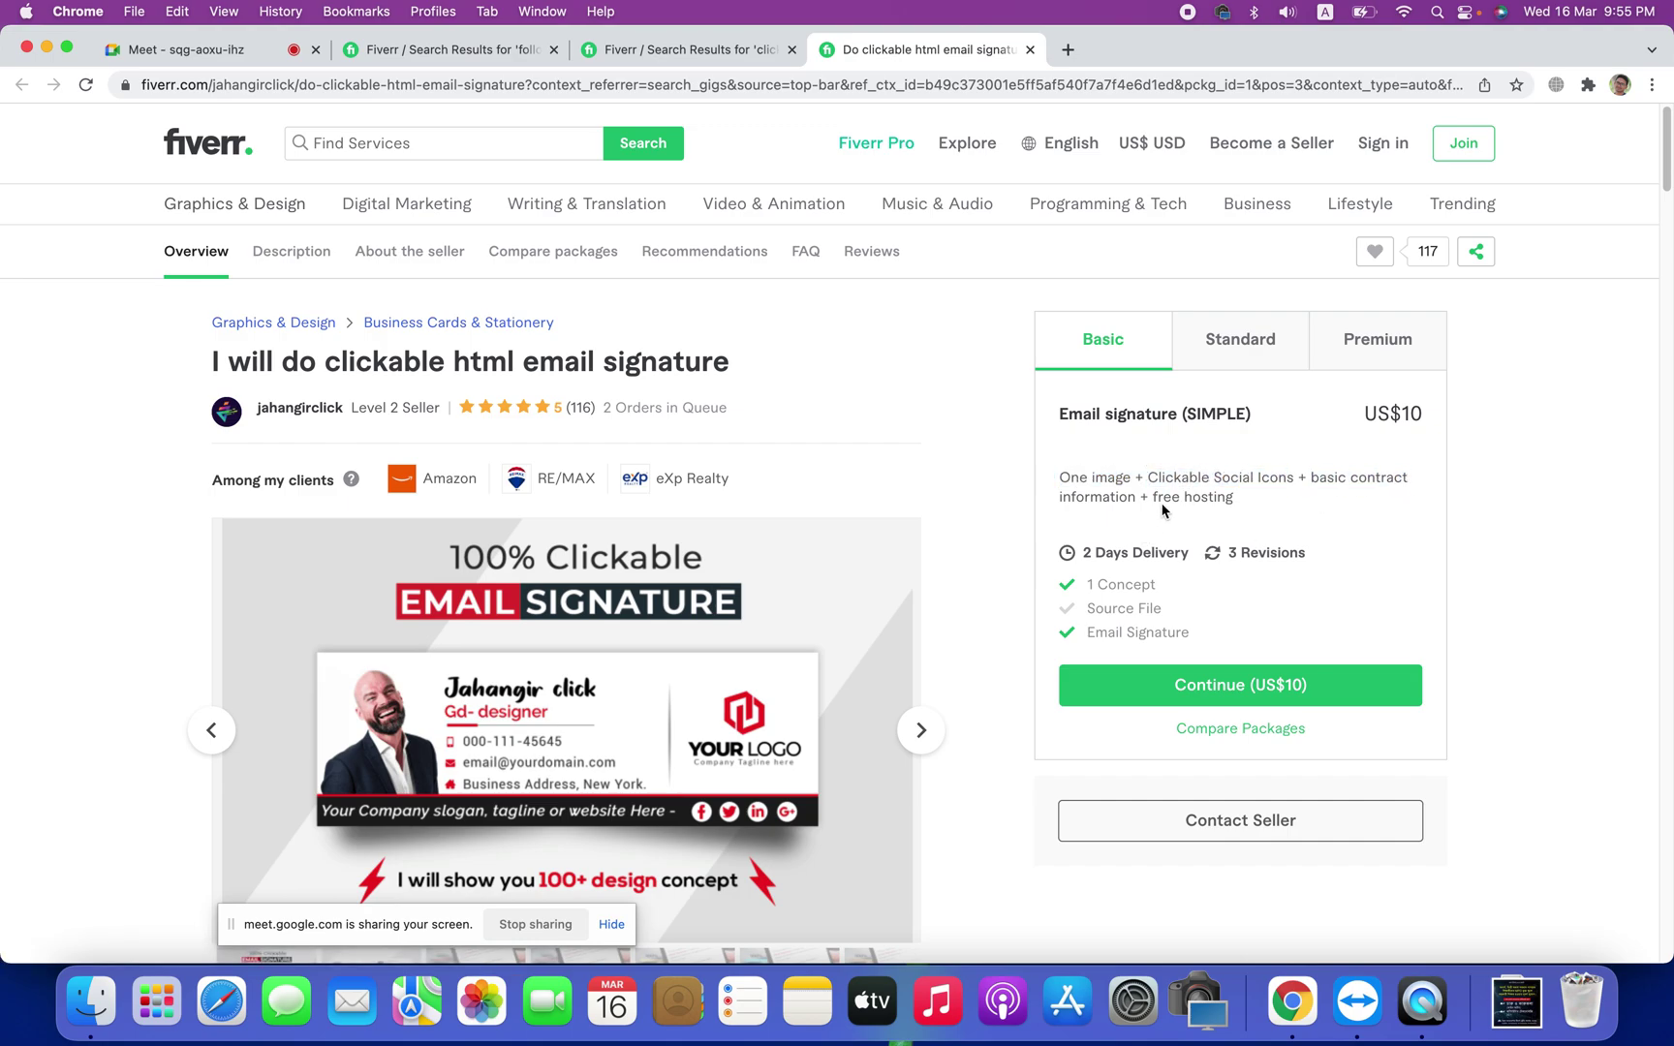
{"action": "left_click_drag", "start_coordinate": [1157, 497], "coordinate": [1313, 499]}
{"action": "left_click", "coordinate": [1289, 510]}
{"action": "left_click_drag", "start_coordinate": [1072, 485], "coordinate": [1159, 503]}
{"action": "left_click", "coordinate": [1342, 518]}
{"action": "left_click", "coordinate": [1067, 49]}
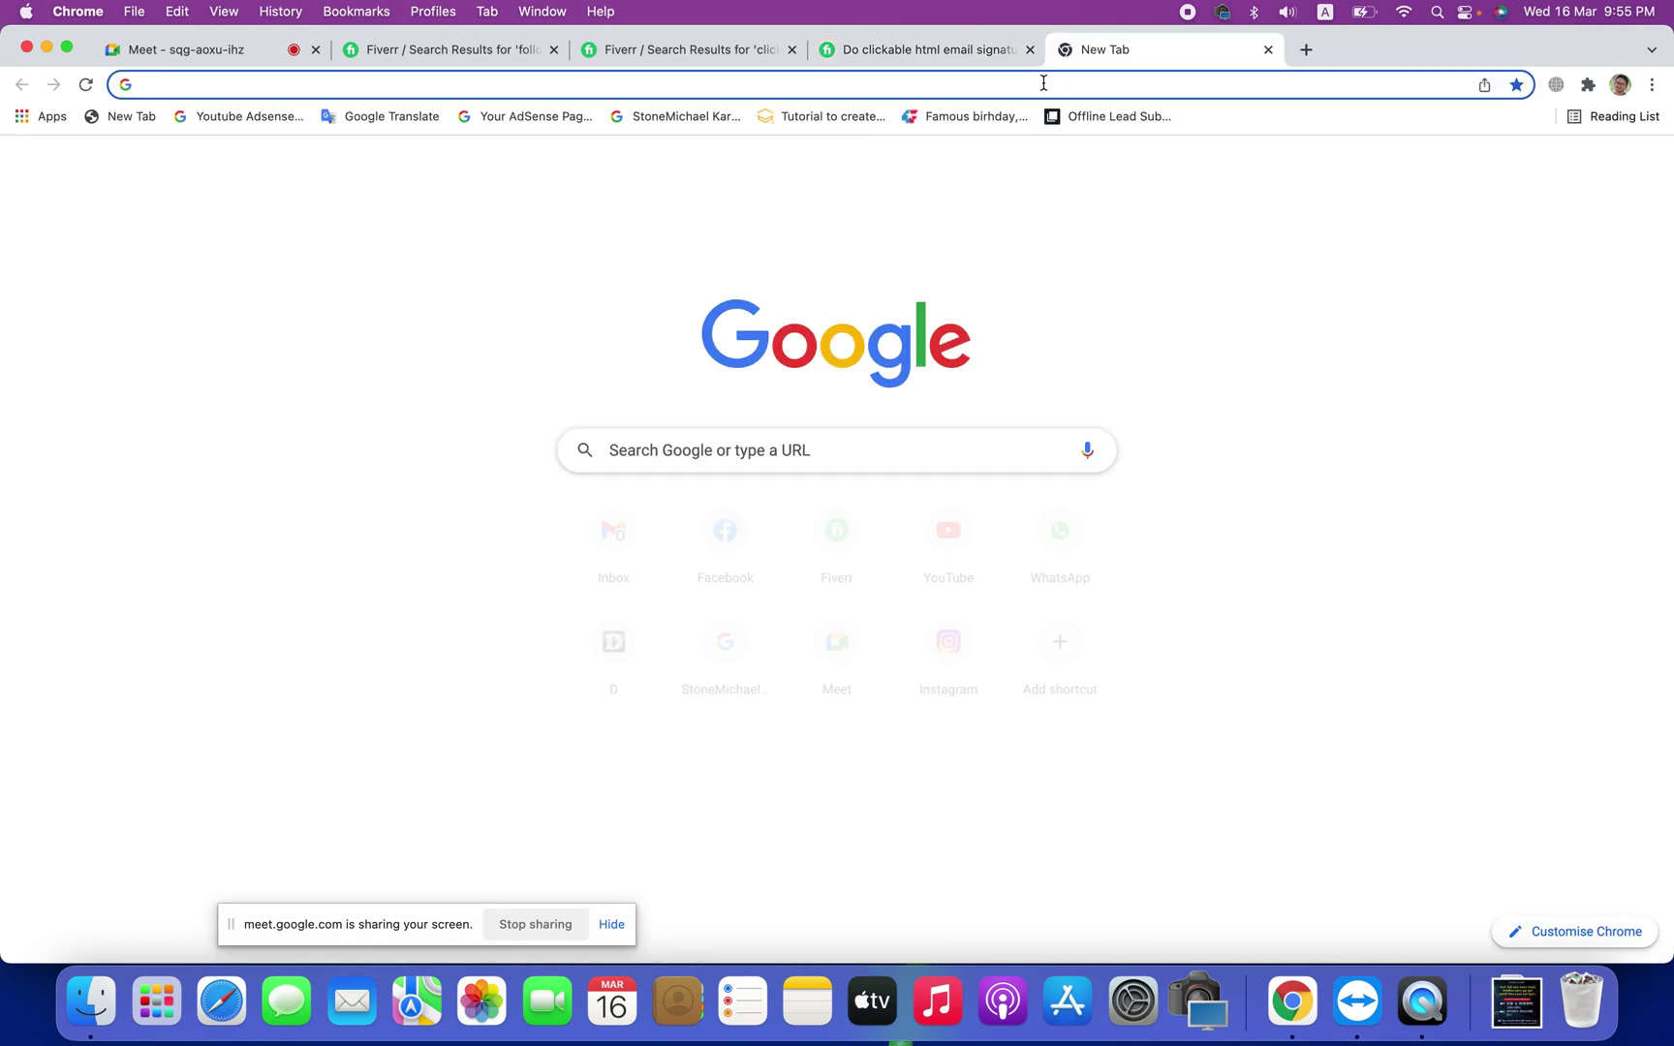
Step: Search Google for 'online html email signature' and open the Gimmio generator result in a new tab
{"action": "type", "text": "onlin"}
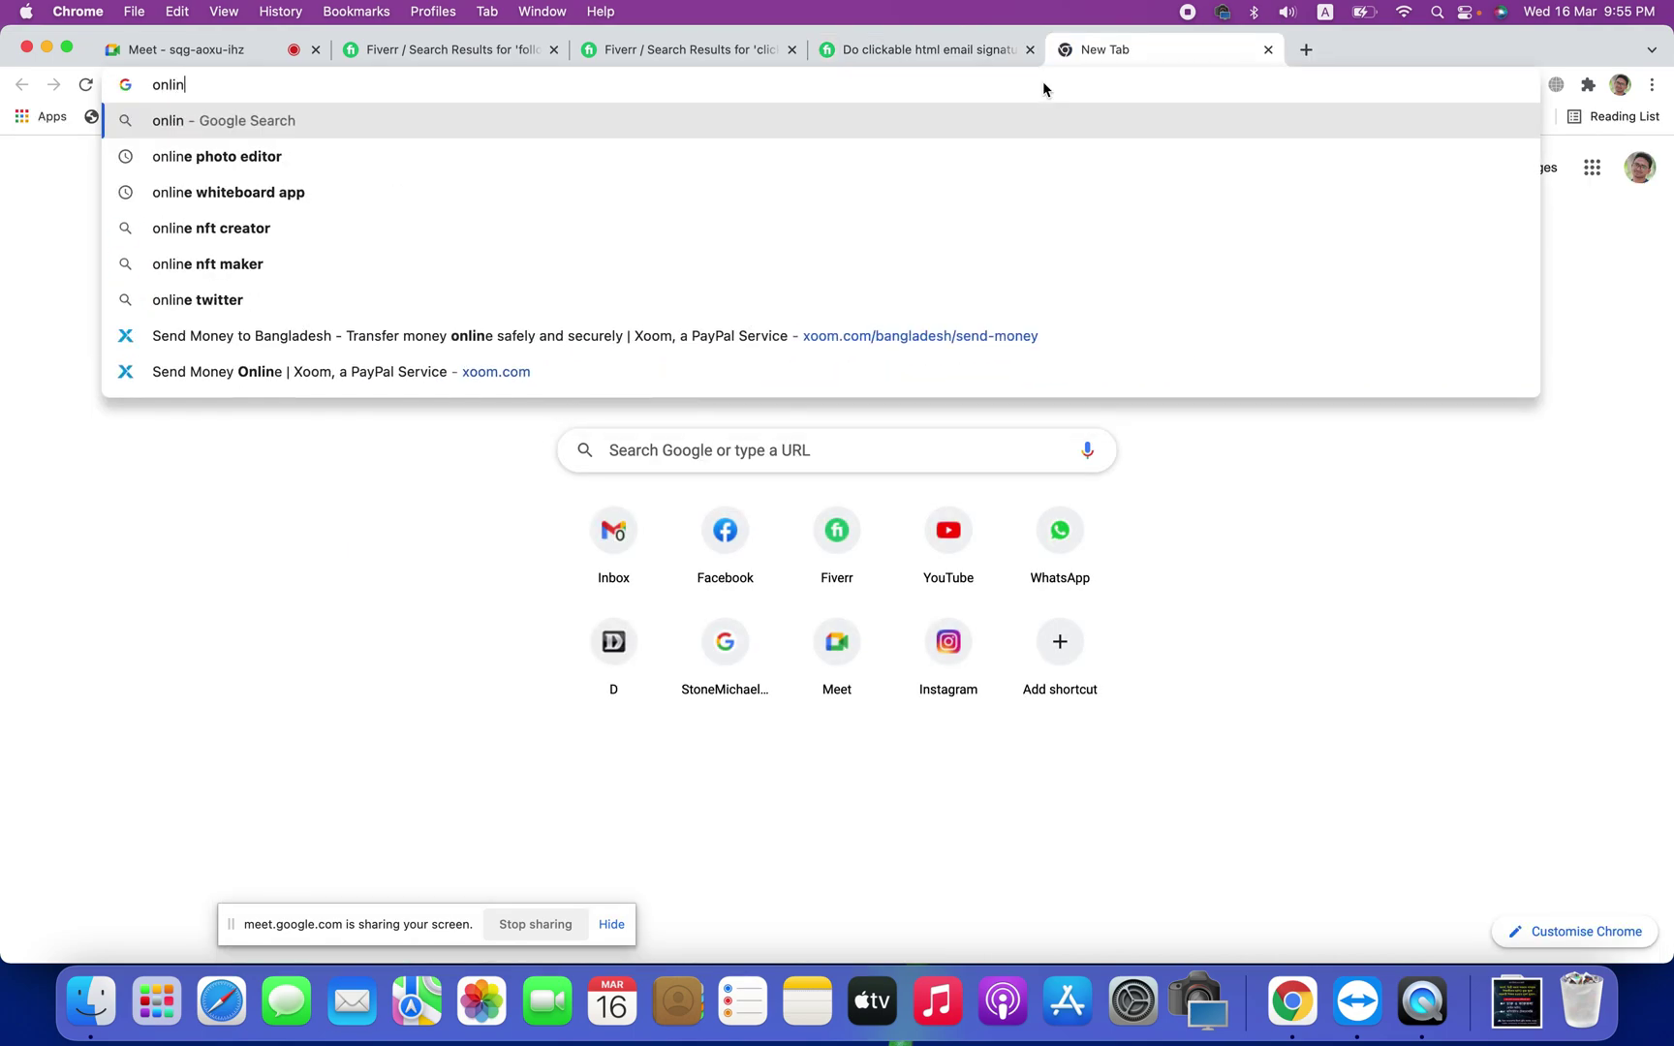
{"action": "type", "text": "e html "}
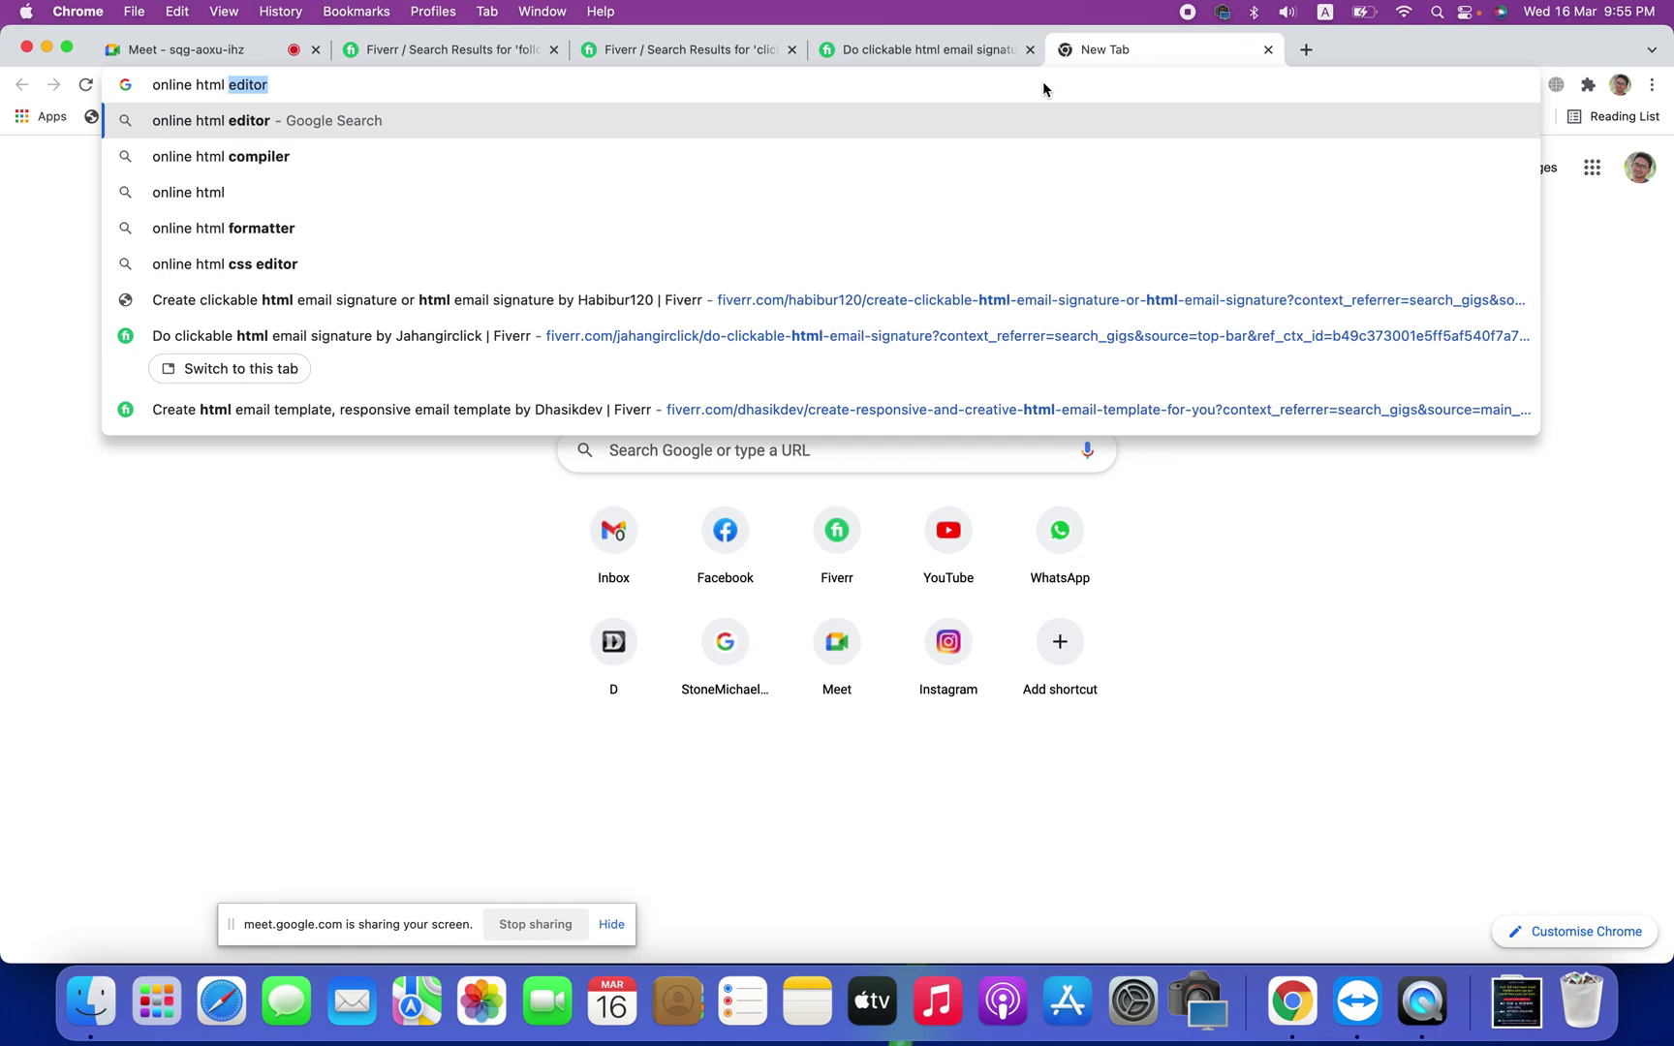
{"action": "type", "text": "email"}
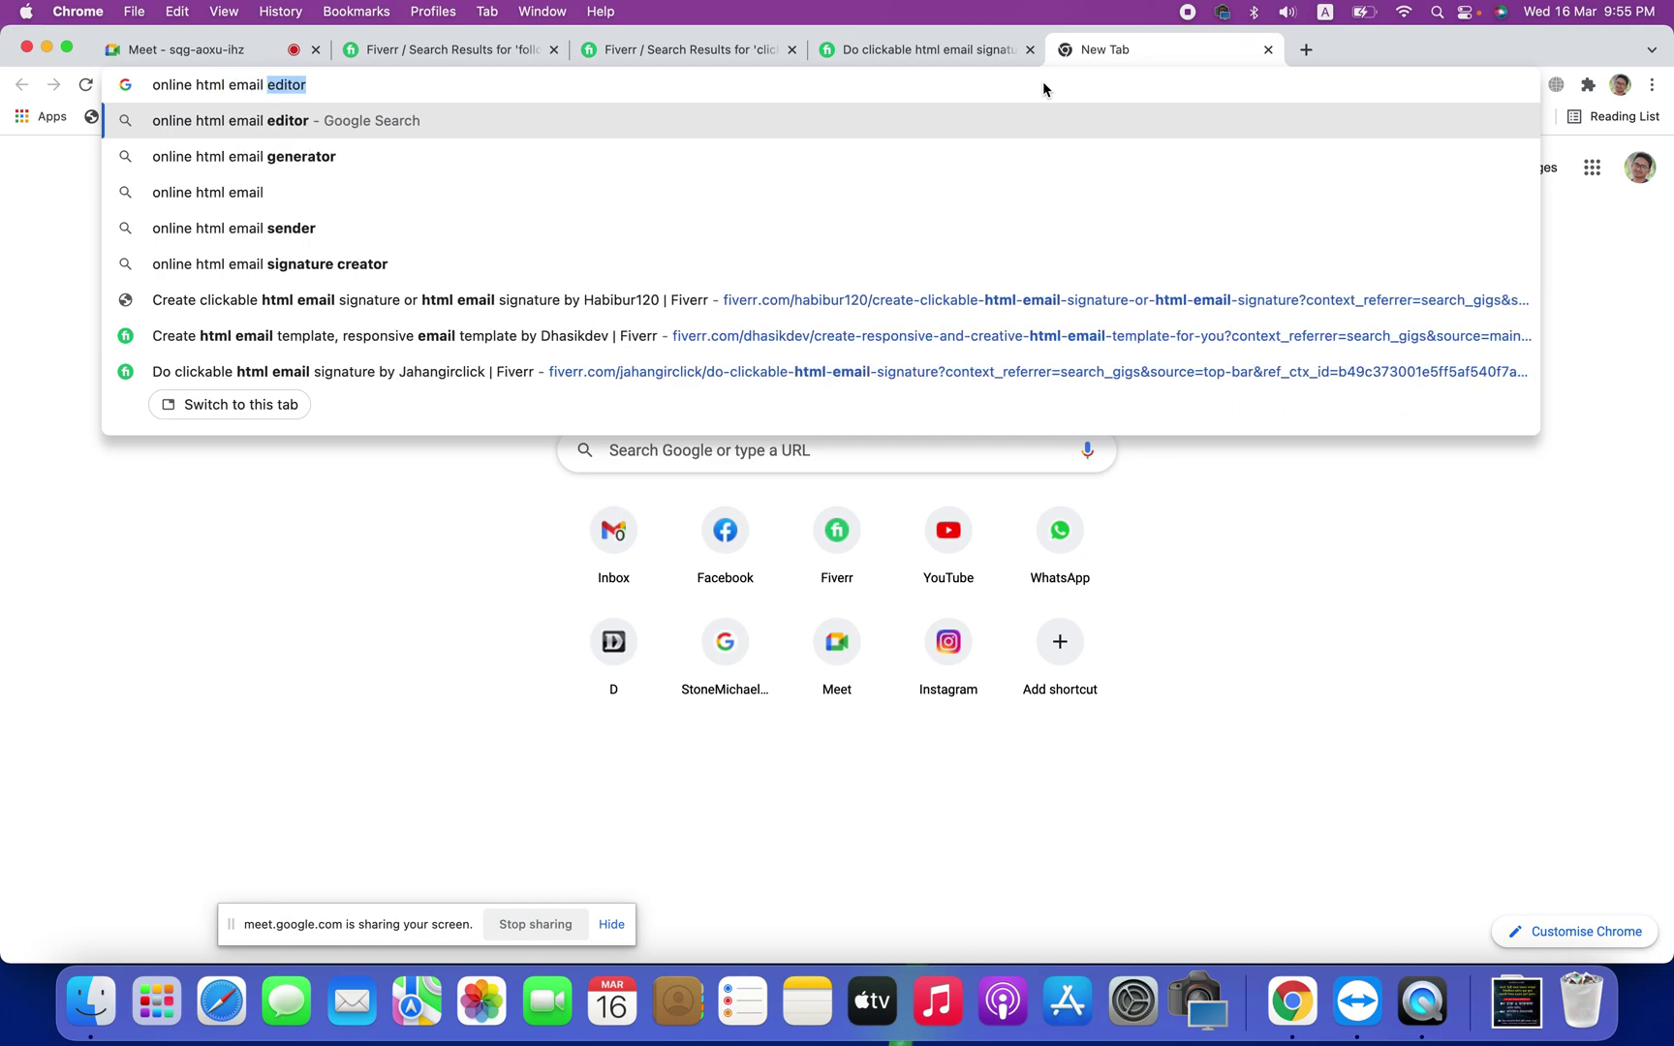
{"action": "type", "text": " si"}
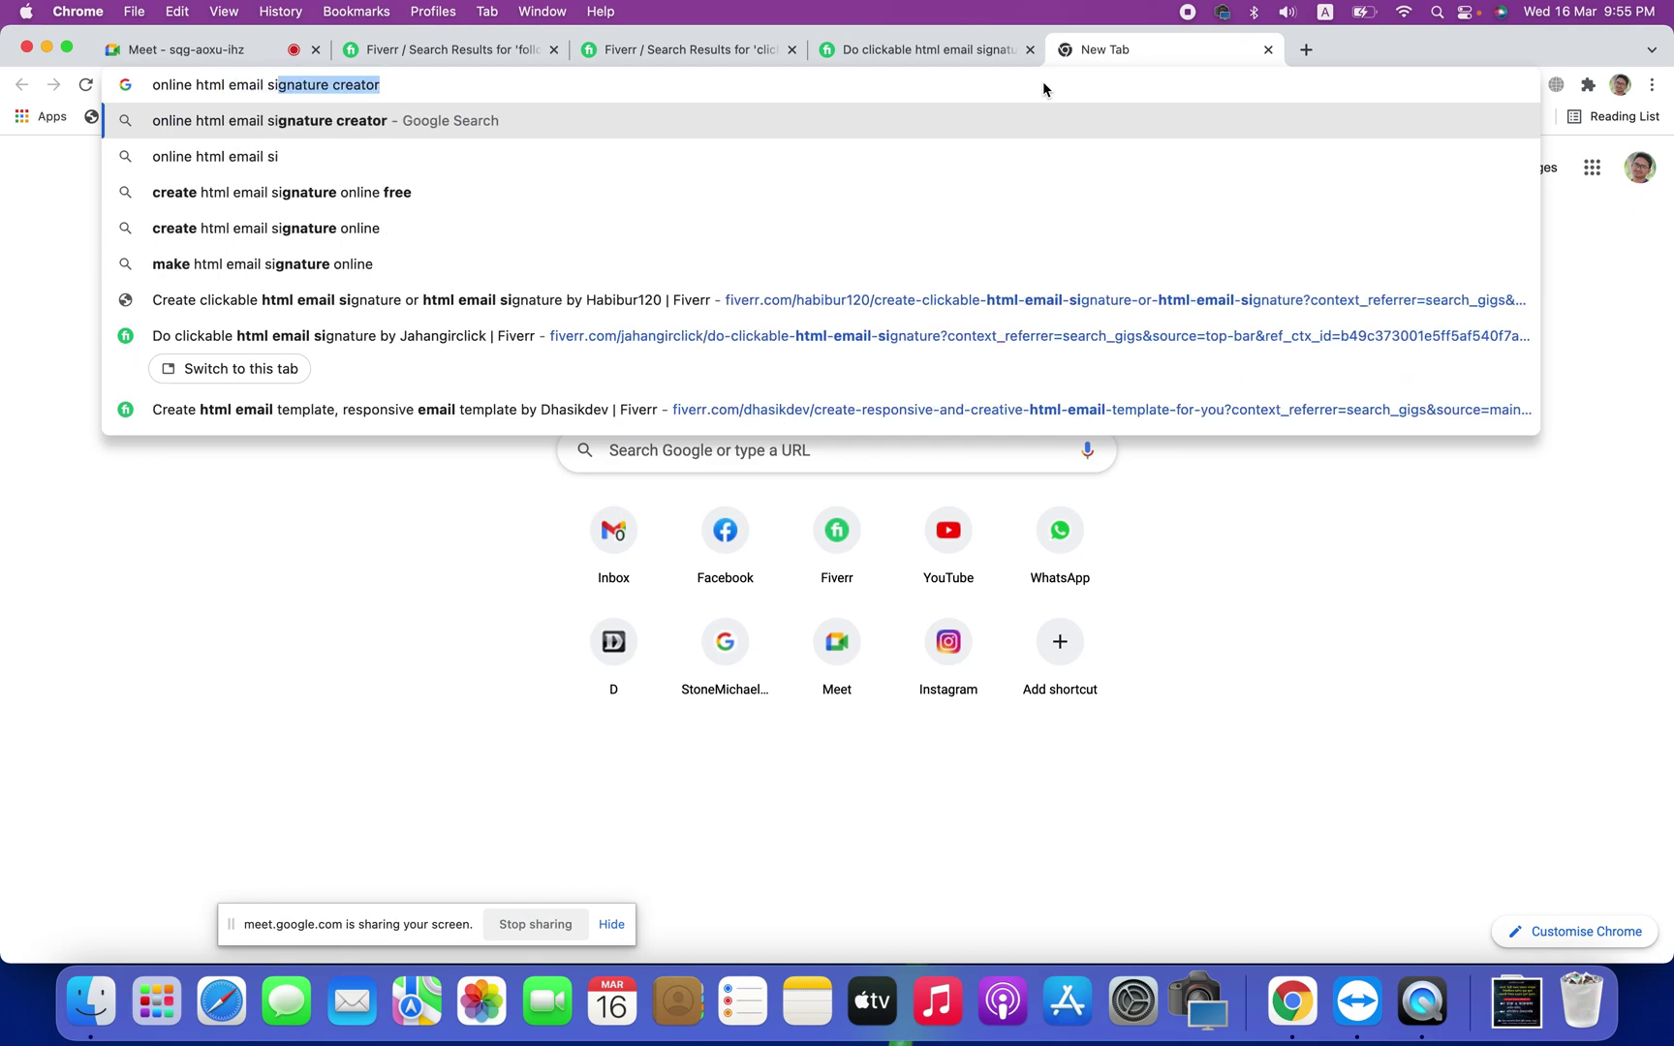
{"action": "type", "text": "gnature"}
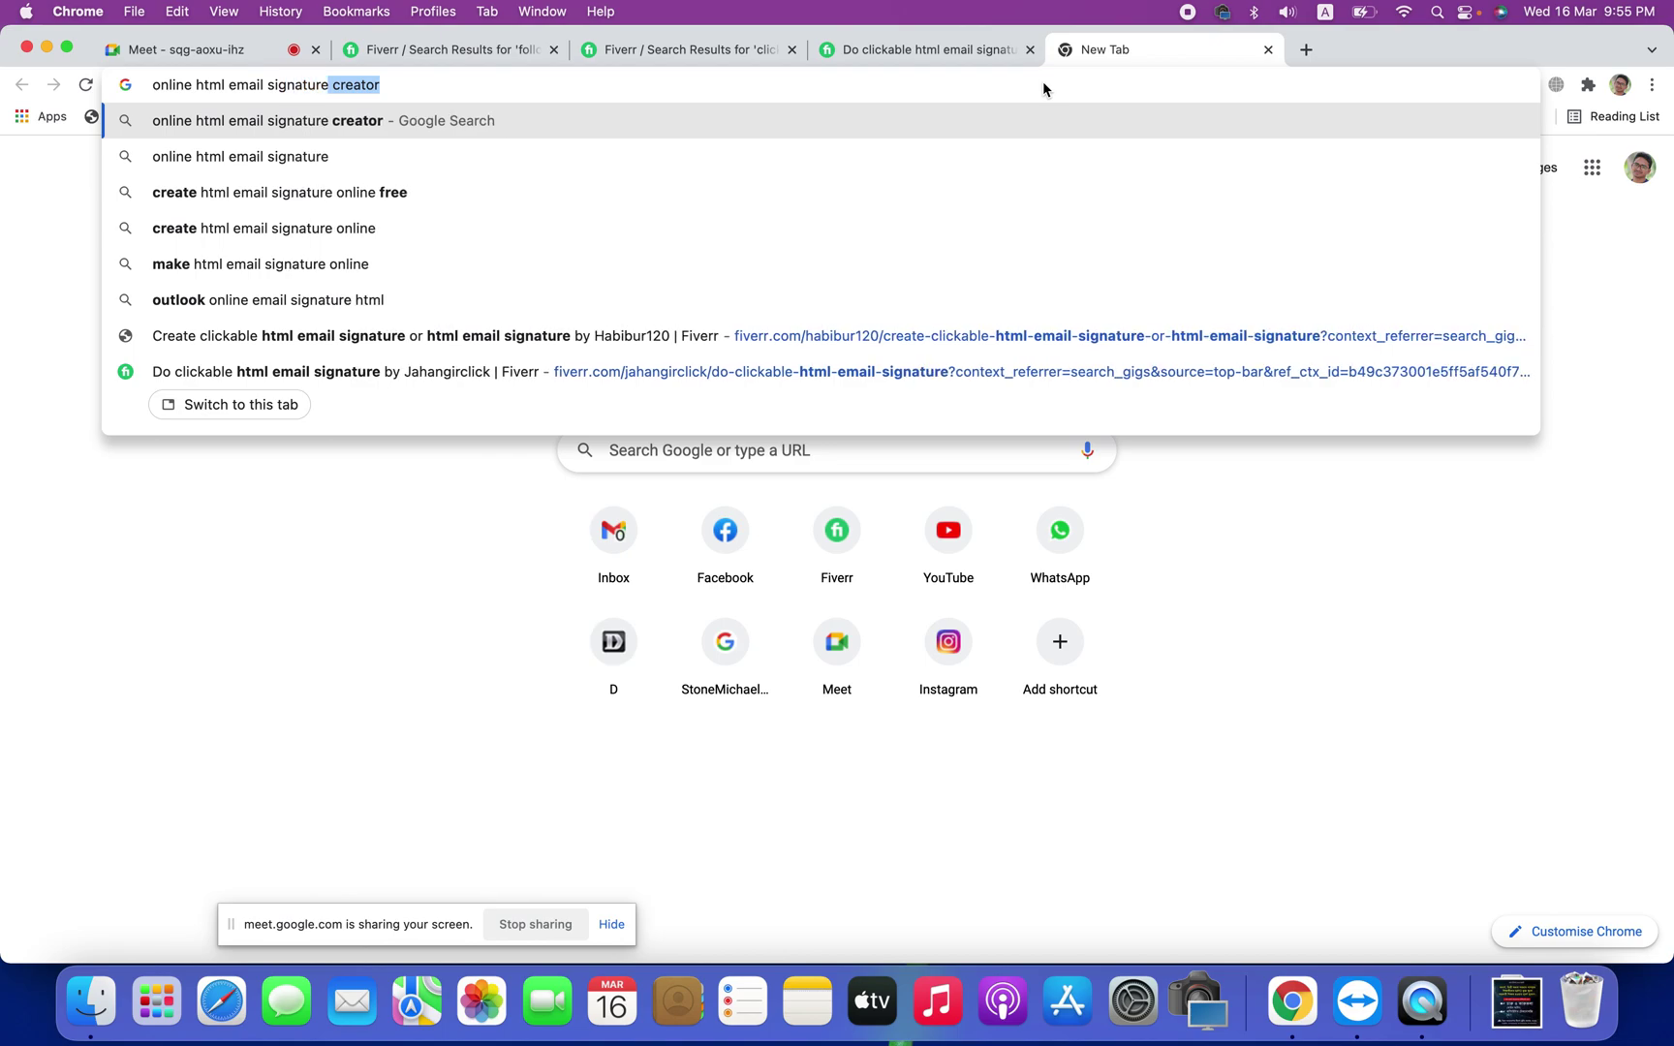
{"action": "key", "text": "Return"}
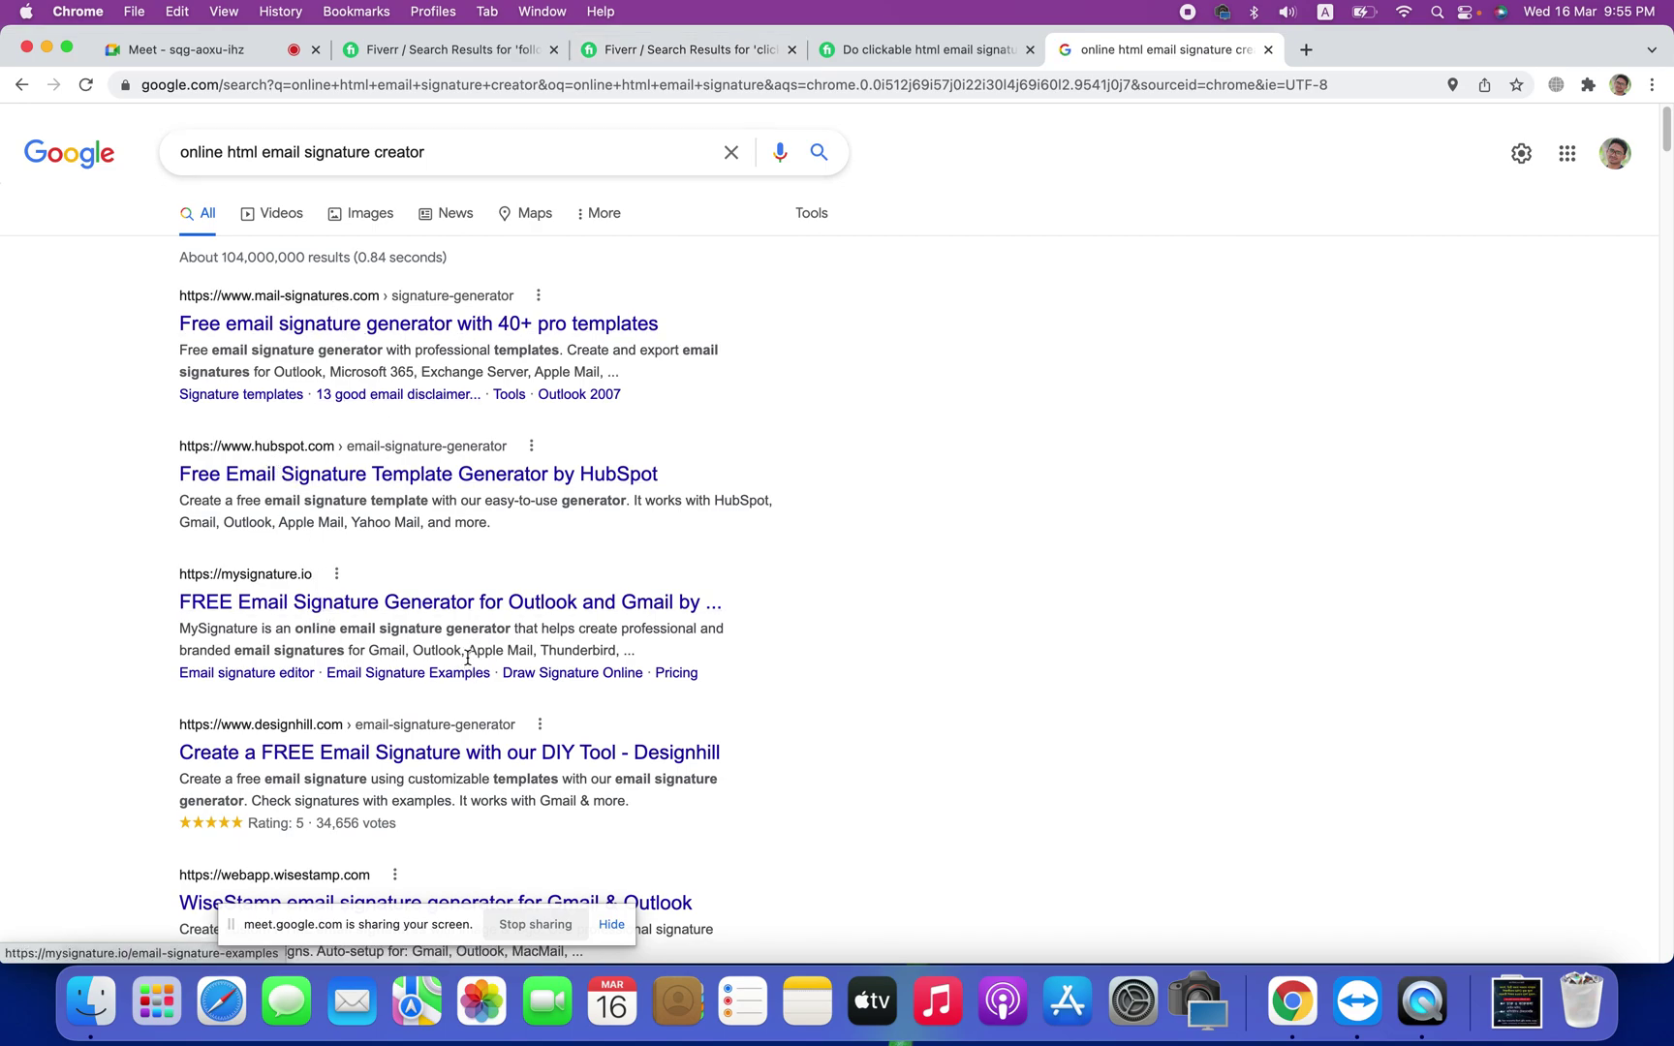
{"action": "scroll", "coordinate": [468, 658], "scroll_direction": "down", "scroll_amount": 3}
{"action": "scroll", "coordinate": [473, 651], "scroll_direction": "down", "scroll_amount": 3}
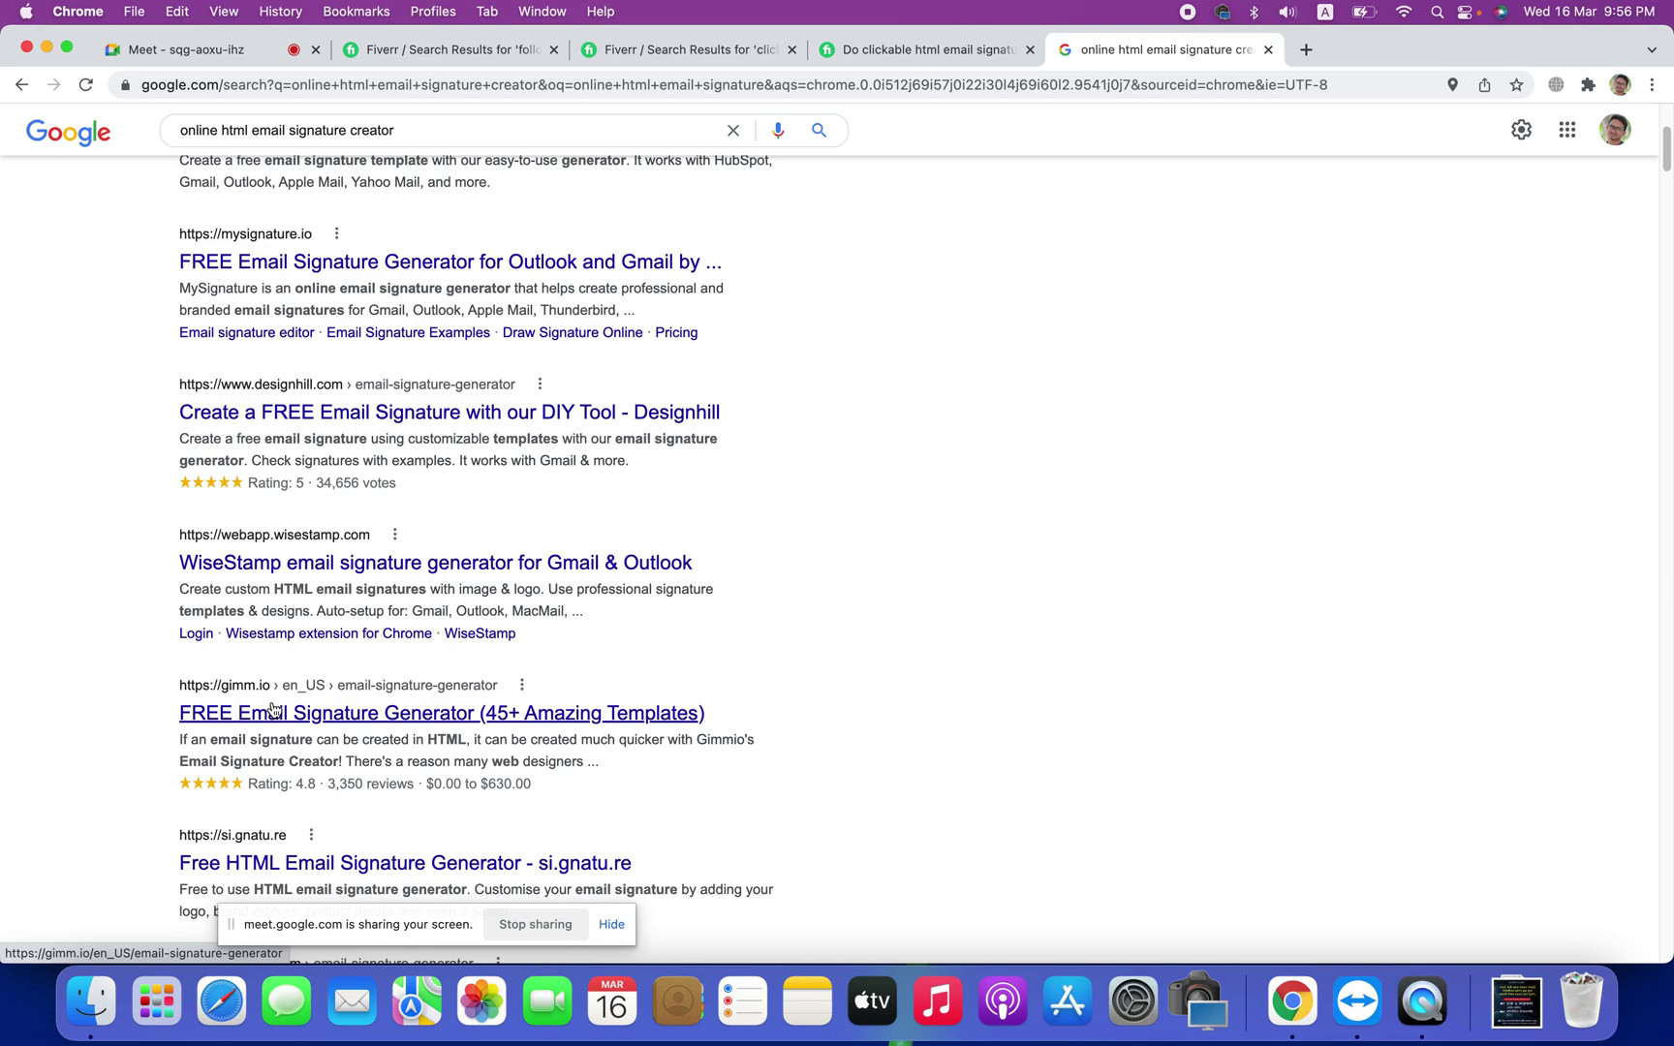
{"action": "left_click_drag", "start_coordinate": [811, 676], "coordinate": [494, 722]}
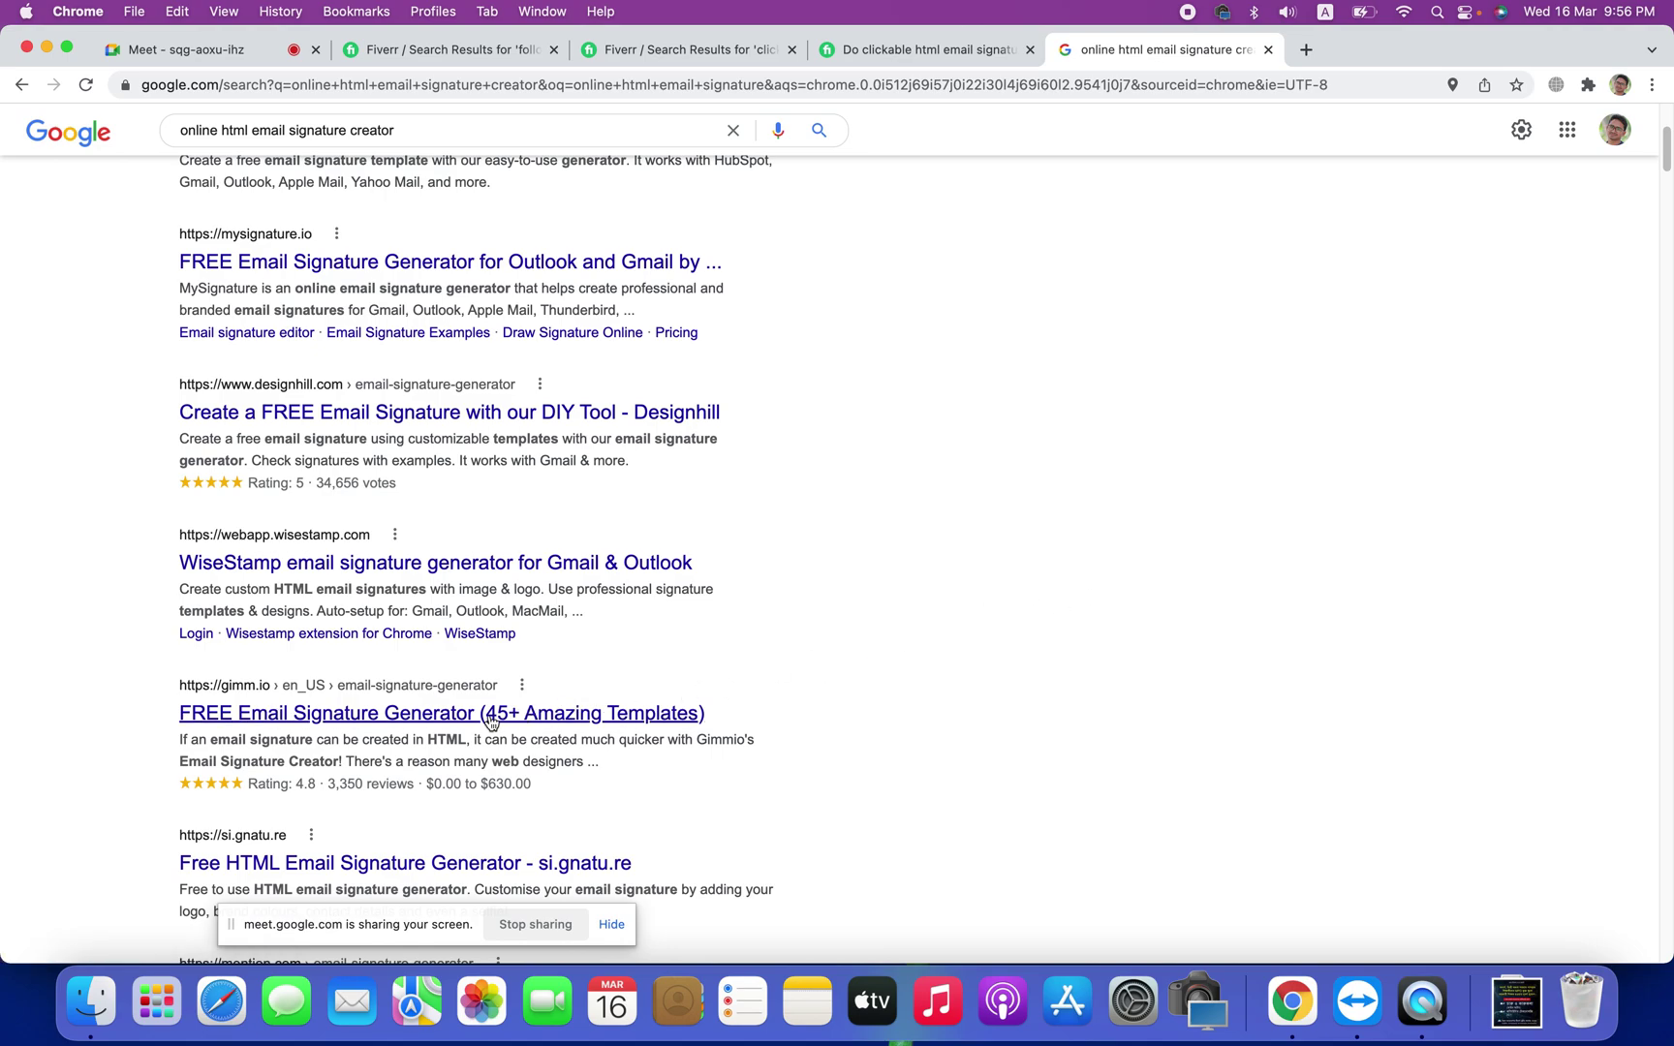
{"action": "right_click", "coordinate": [494, 722]}
{"action": "left_click", "coordinate": [581, 657]}
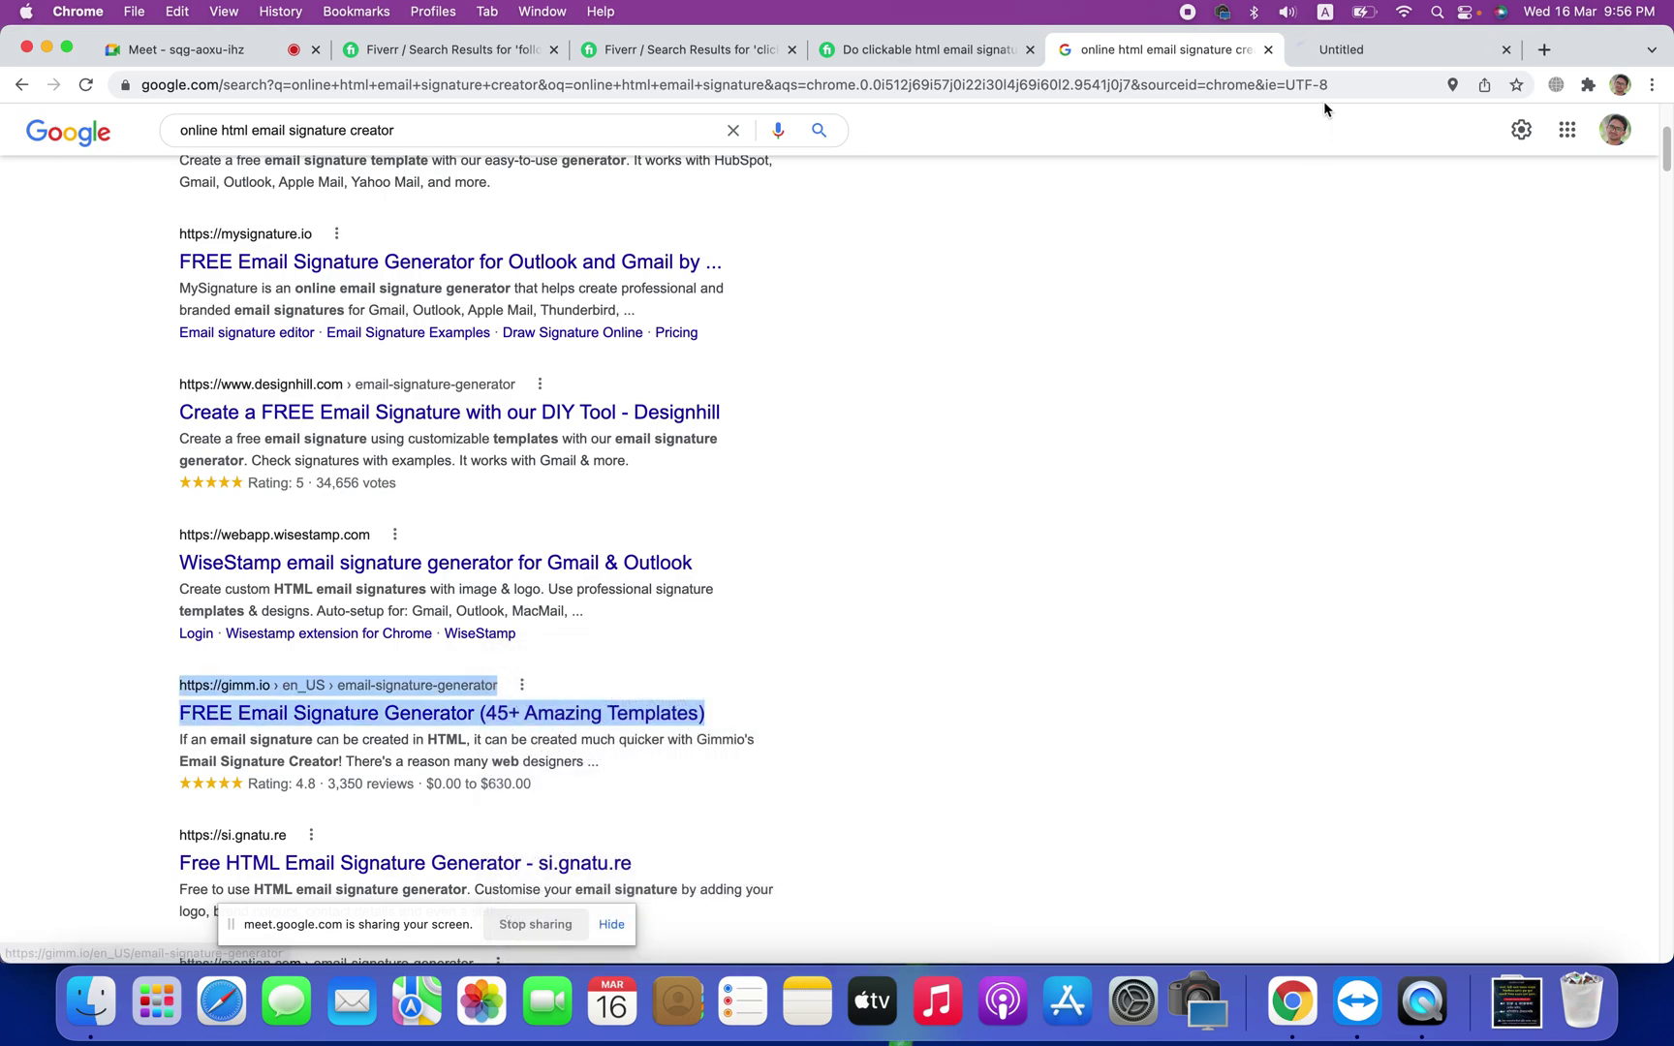
Step: On gimm.io, start a New Signature and pick the public layout with a round photo and social icons
{"action": "left_click", "coordinate": [1324, 60]}
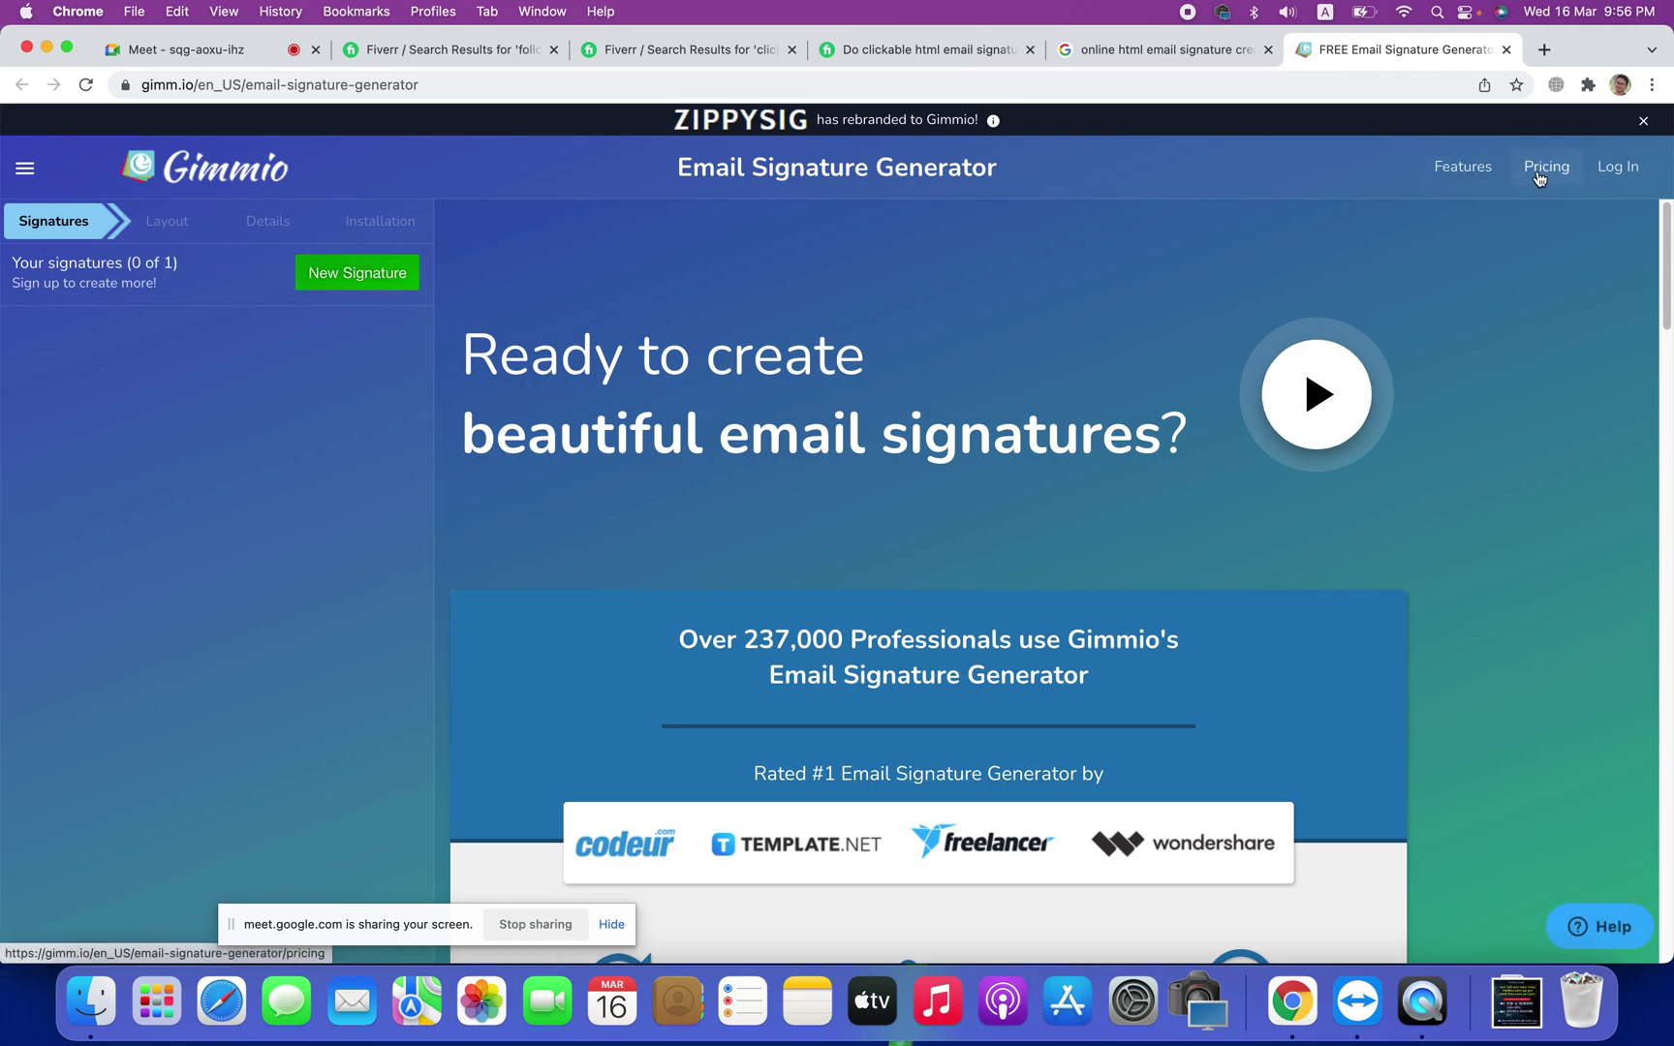
{"action": "left_click_drag", "start_coordinate": [15, 260], "coordinate": [189, 309]}
{"action": "left_click", "coordinate": [191, 303]}
{"action": "left_click", "coordinate": [349, 281]}
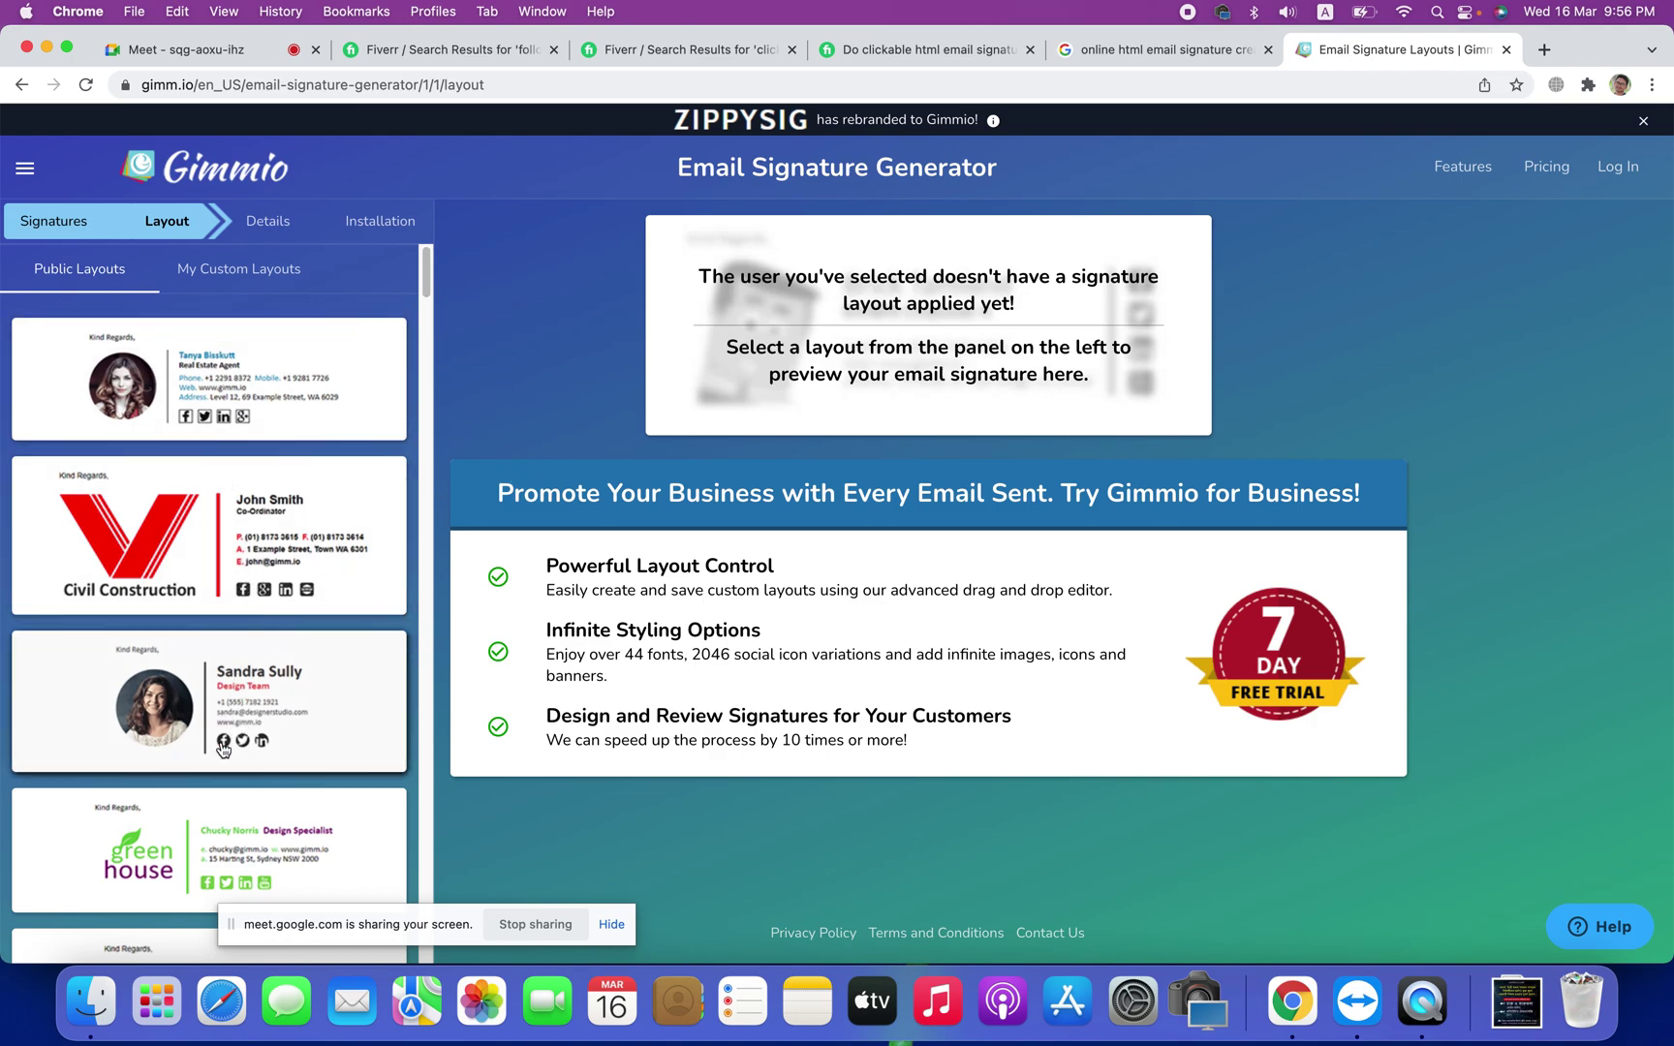
{"action": "scroll", "coordinate": [257, 687], "scroll_direction": "down", "scroll_amount": 3}
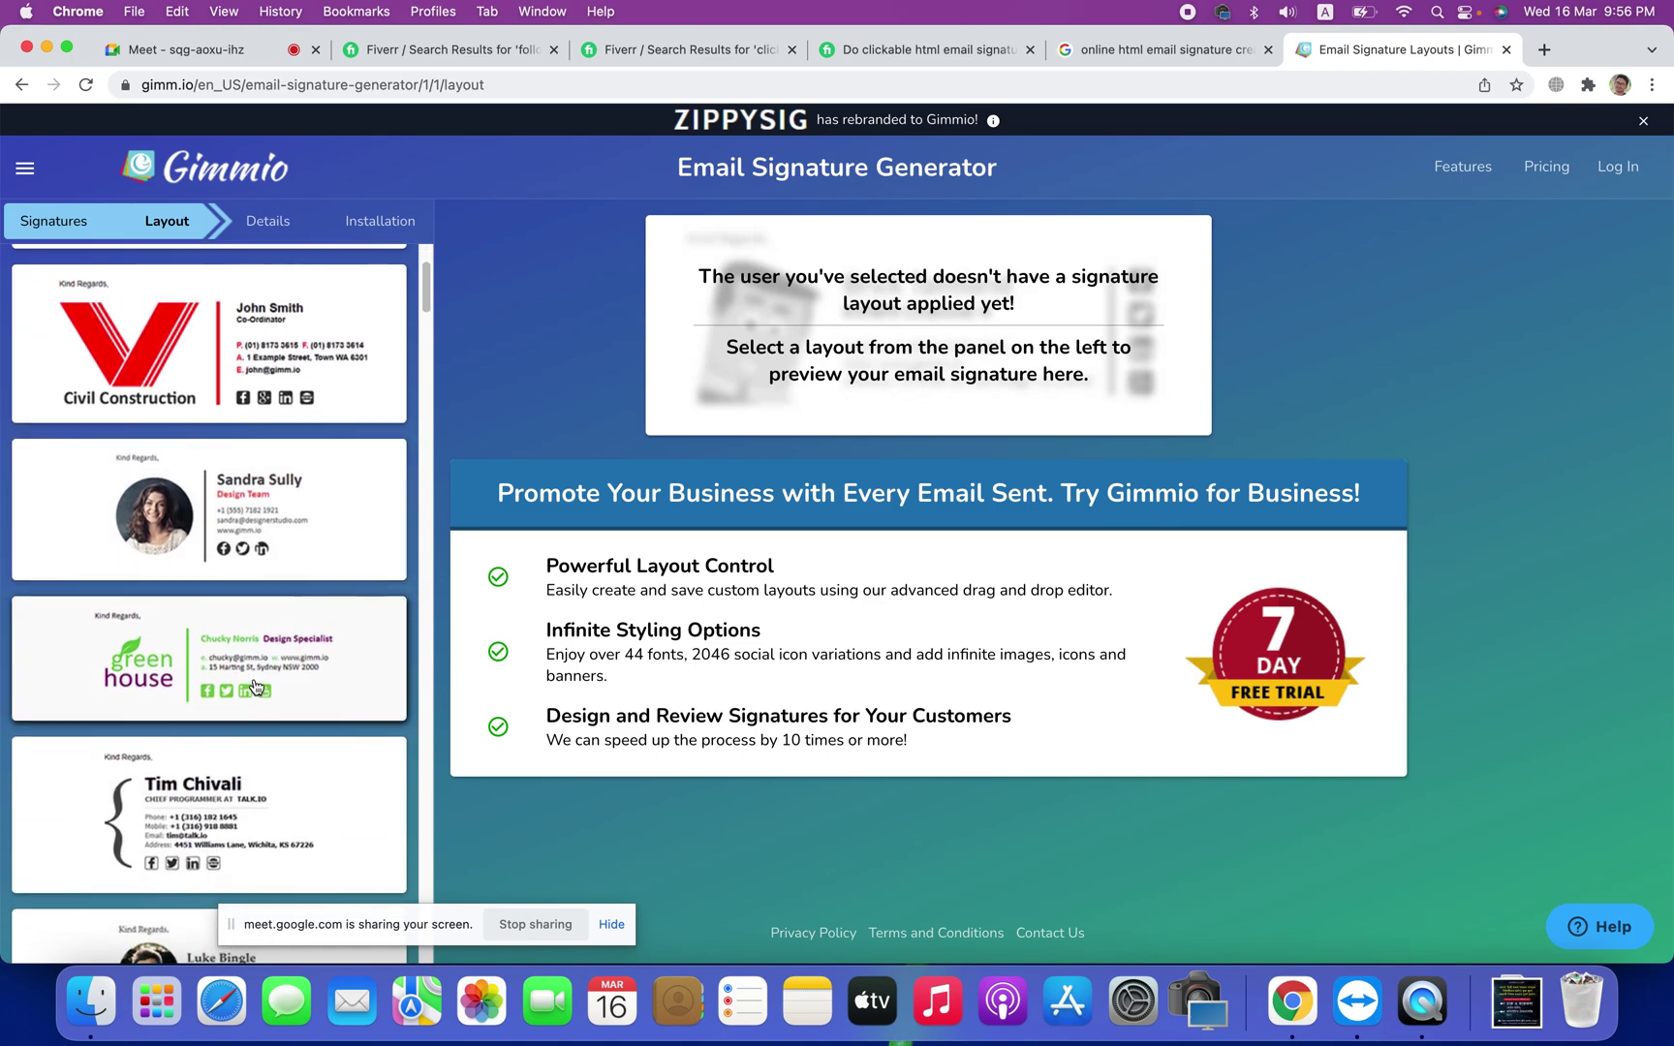
{"action": "scroll", "coordinate": [242, 514], "scroll_direction": "up", "scroll_amount": 1}
{"action": "left_click", "coordinate": [244, 511]}
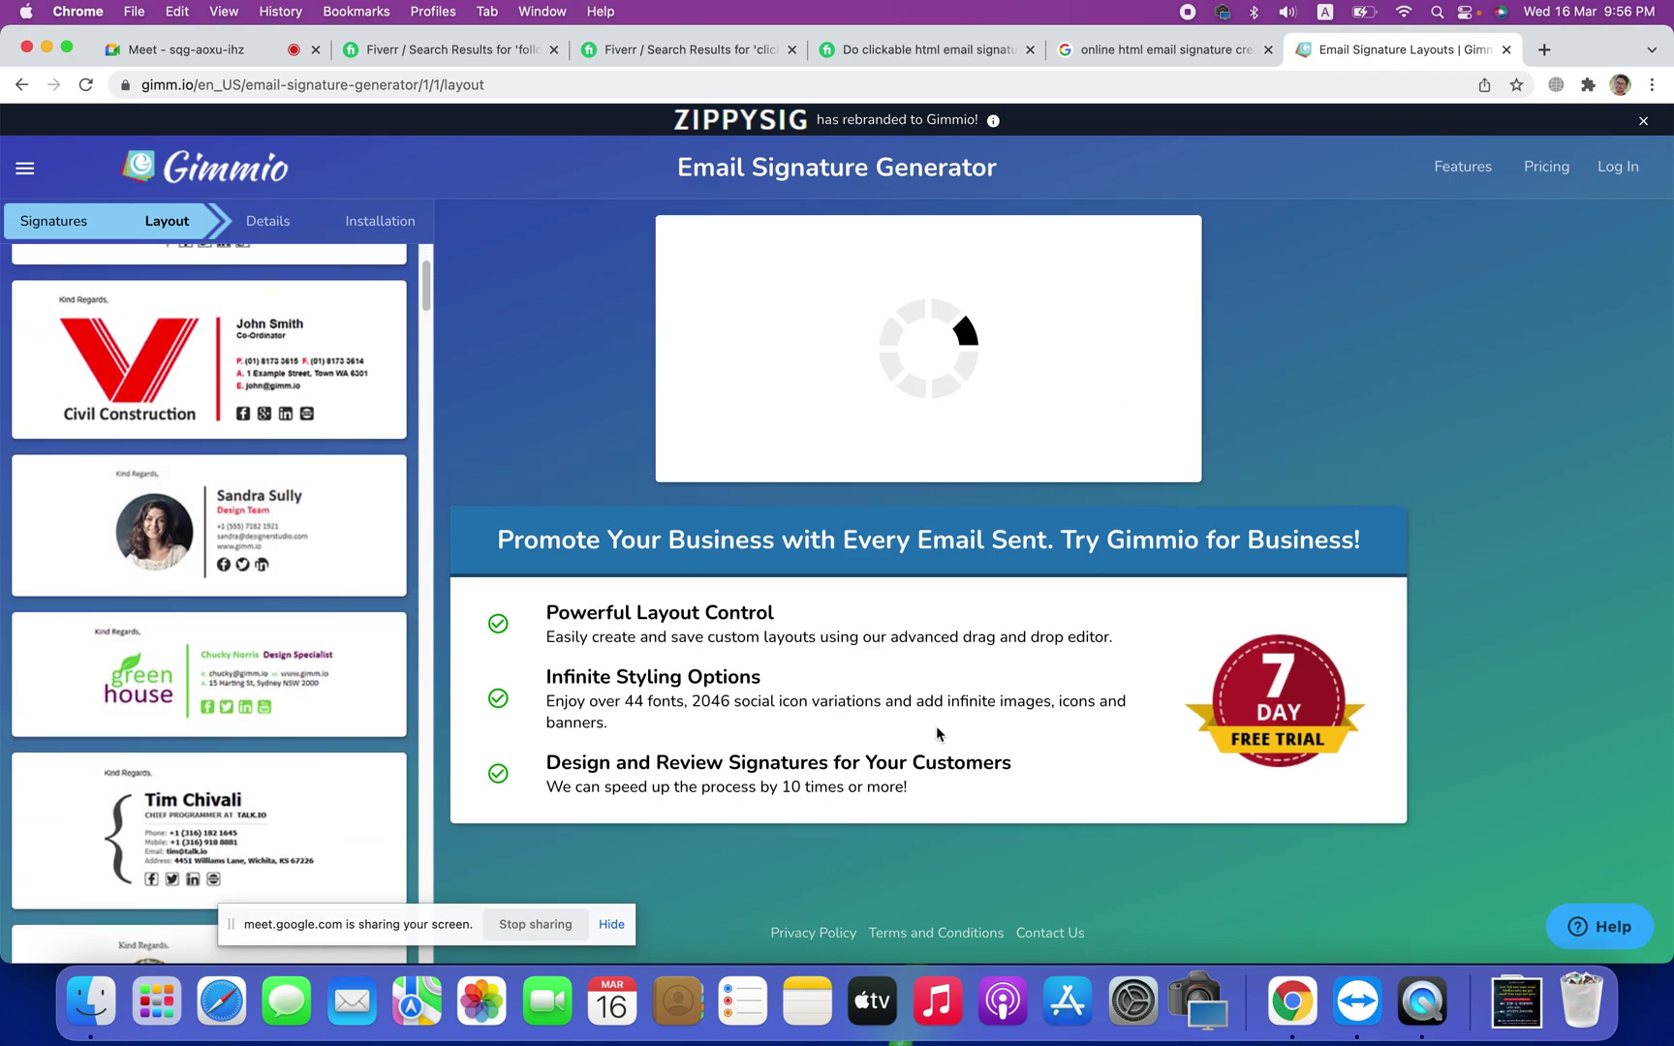
Step: Apply the chosen layout and replace the sample name with the user's own name
{"action": "left_click", "coordinate": [193, 548]}
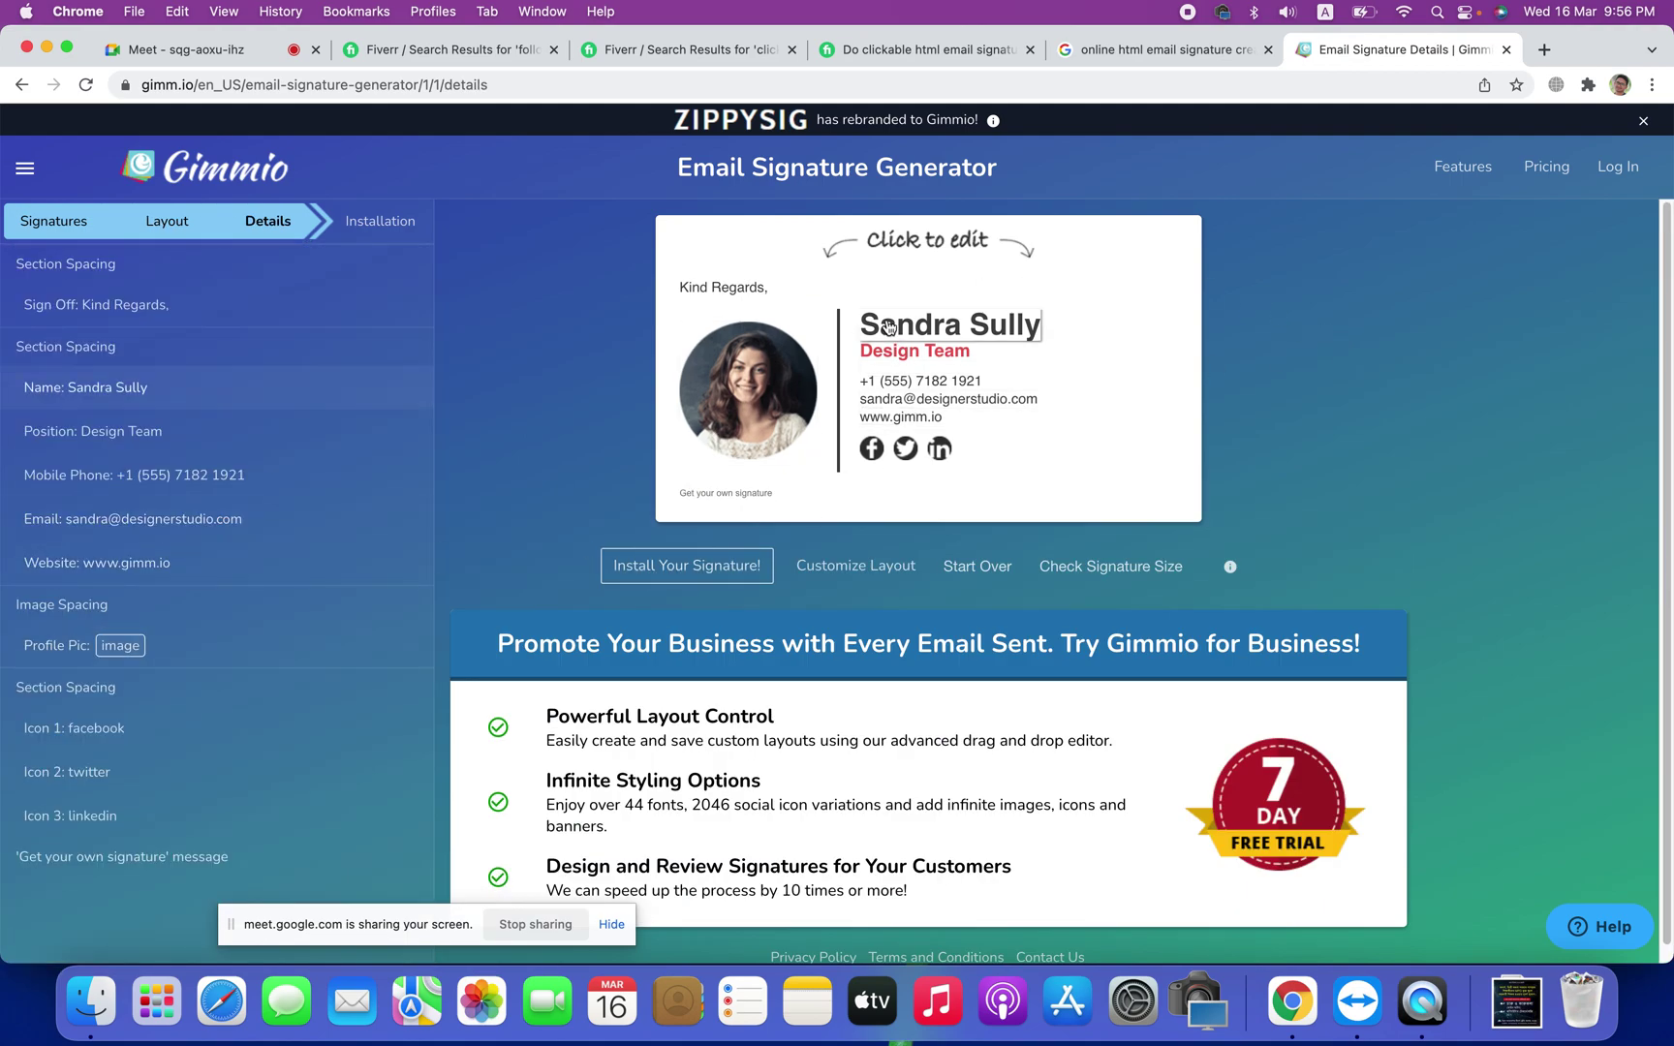
{"action": "left_click", "coordinate": [944, 342]}
{"action": "triple_click", "coordinate": [160, 377]}
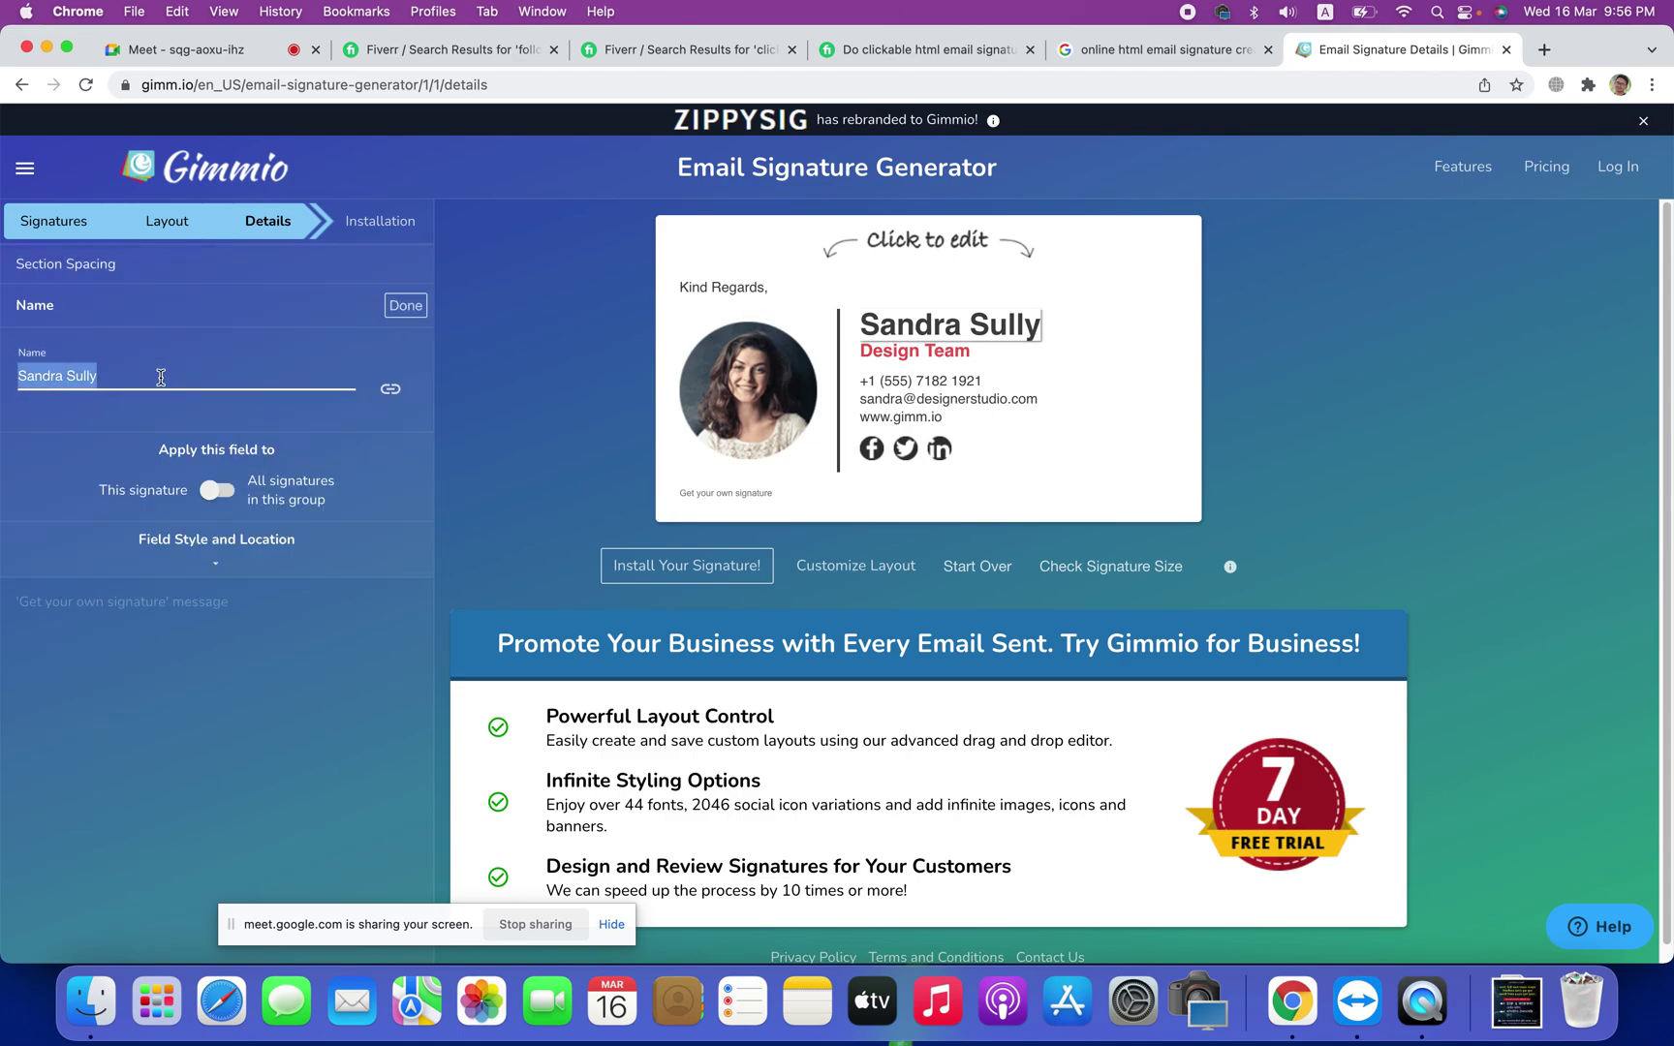
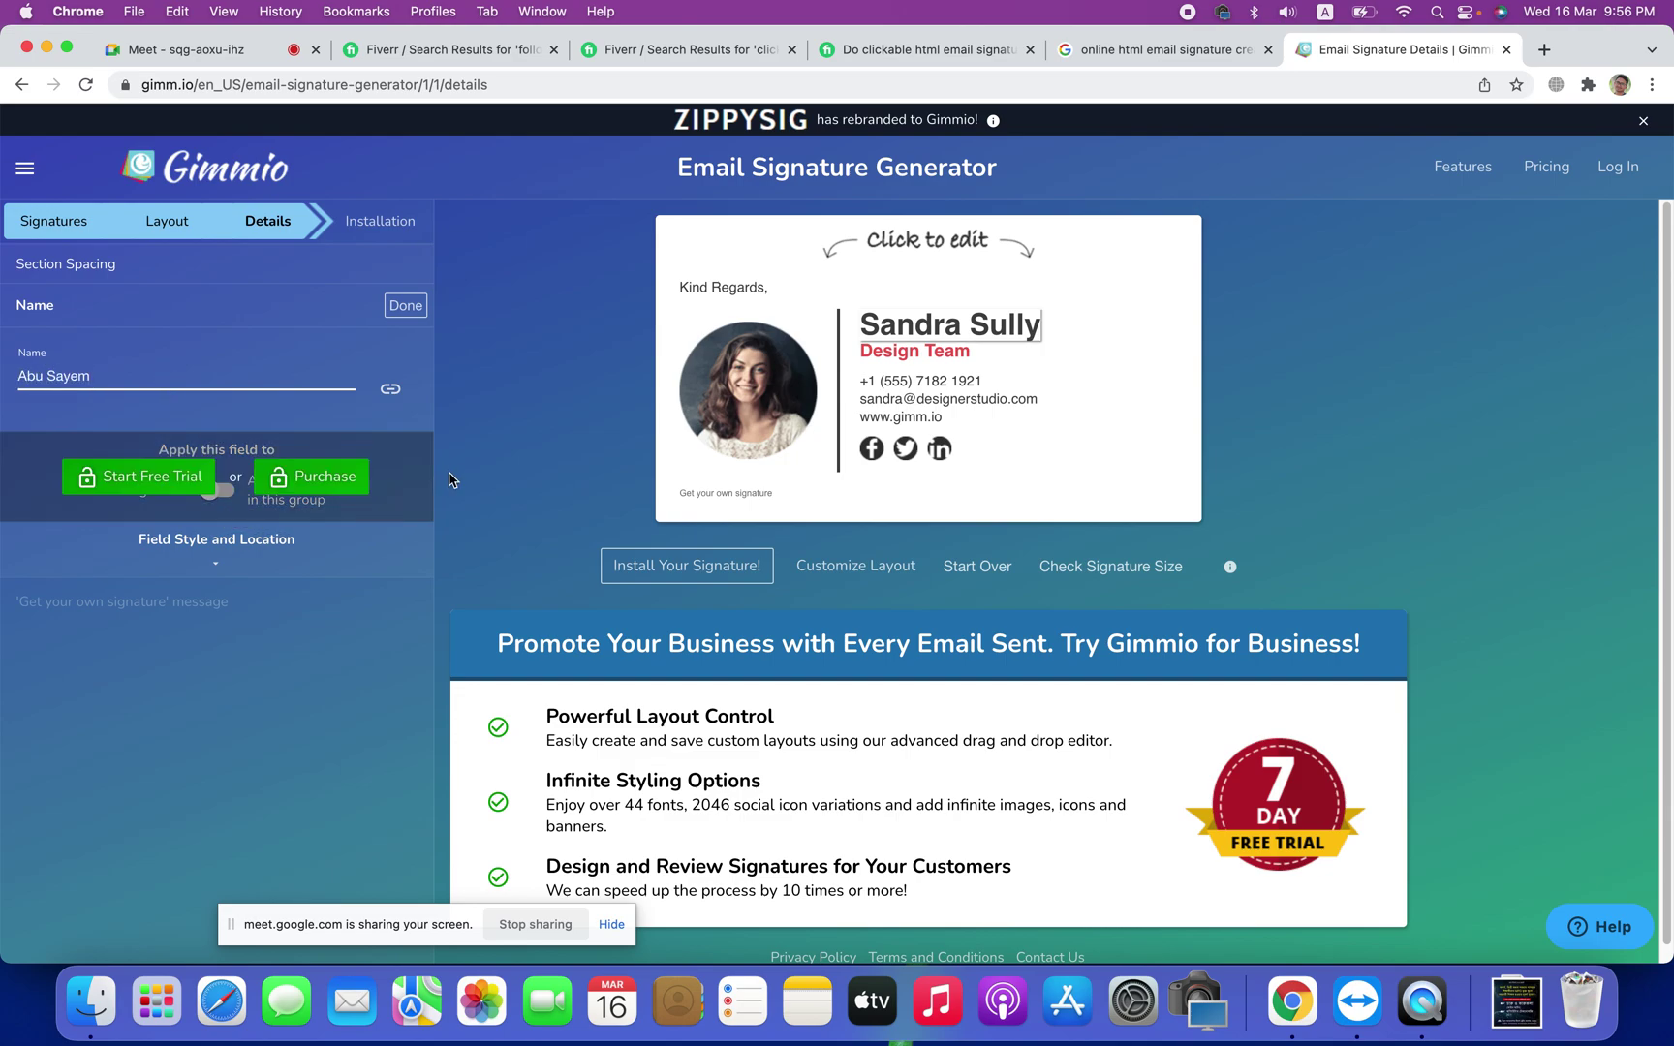
{"action": "left_click", "coordinate": [559, 423]}
Step: Change the position line to 'Digital Marketer' and return to the full field list
{"action": "left_click", "coordinate": [914, 351]}
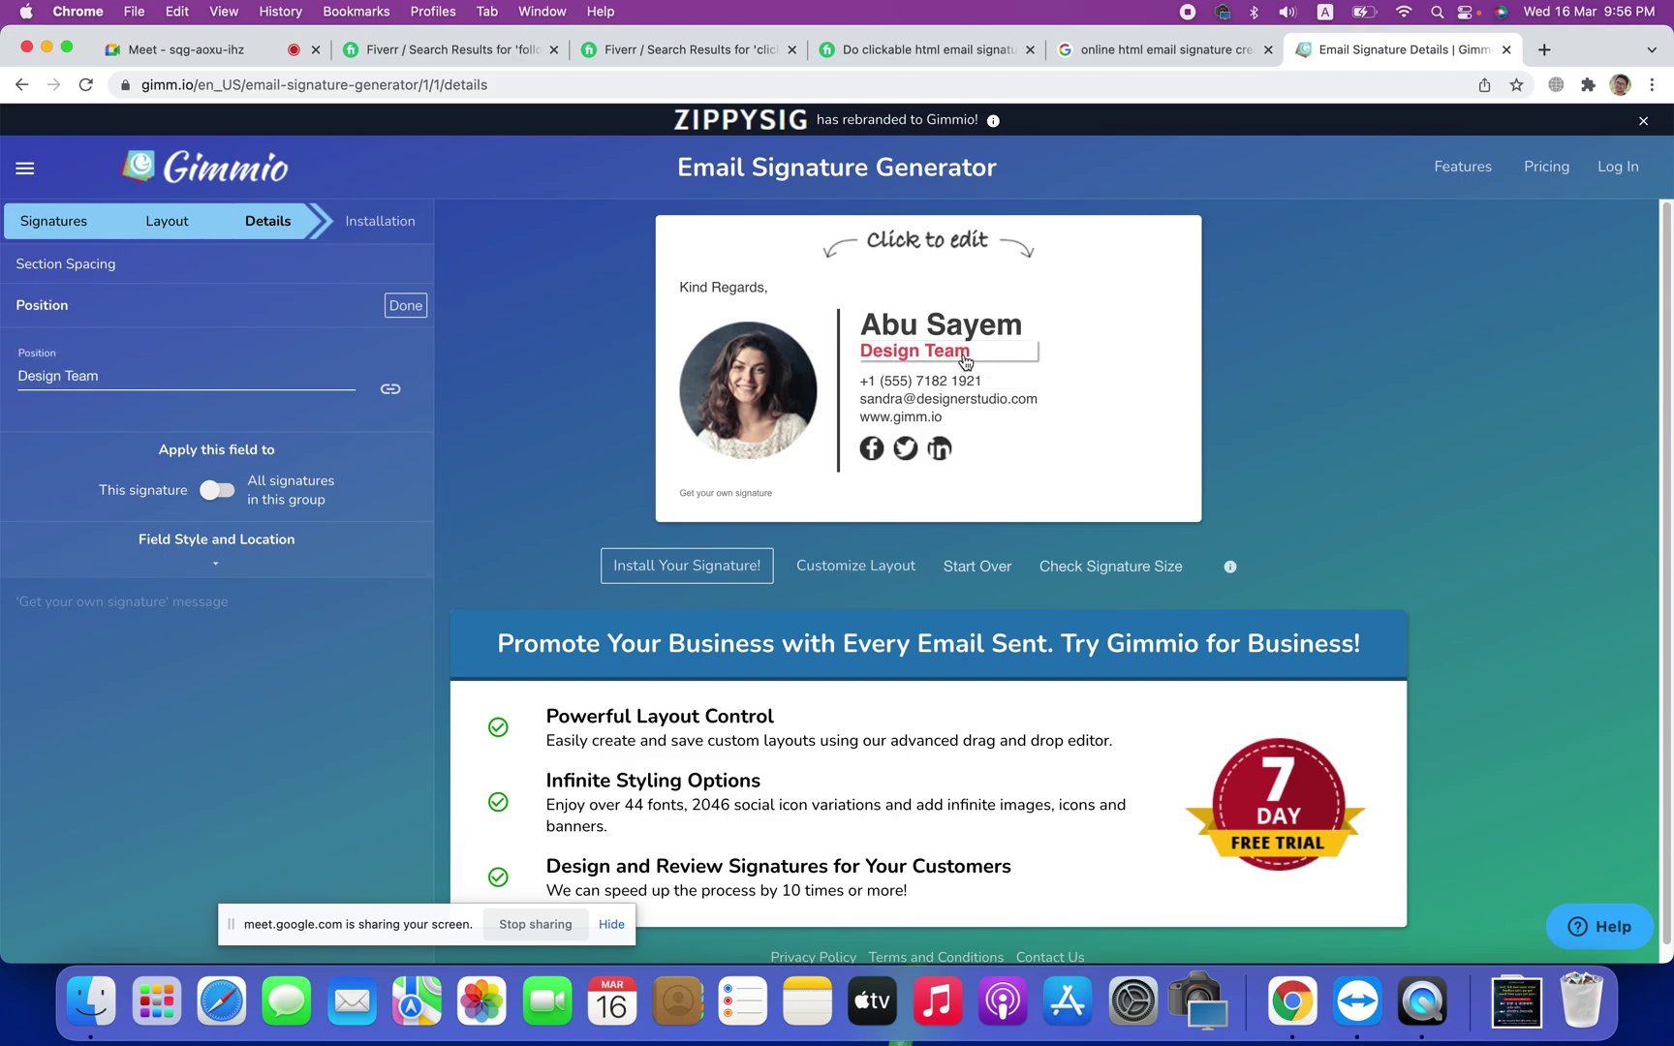
{"action": "triple_click", "coordinate": [181, 376]}
{"action": "type", "text": "D"}
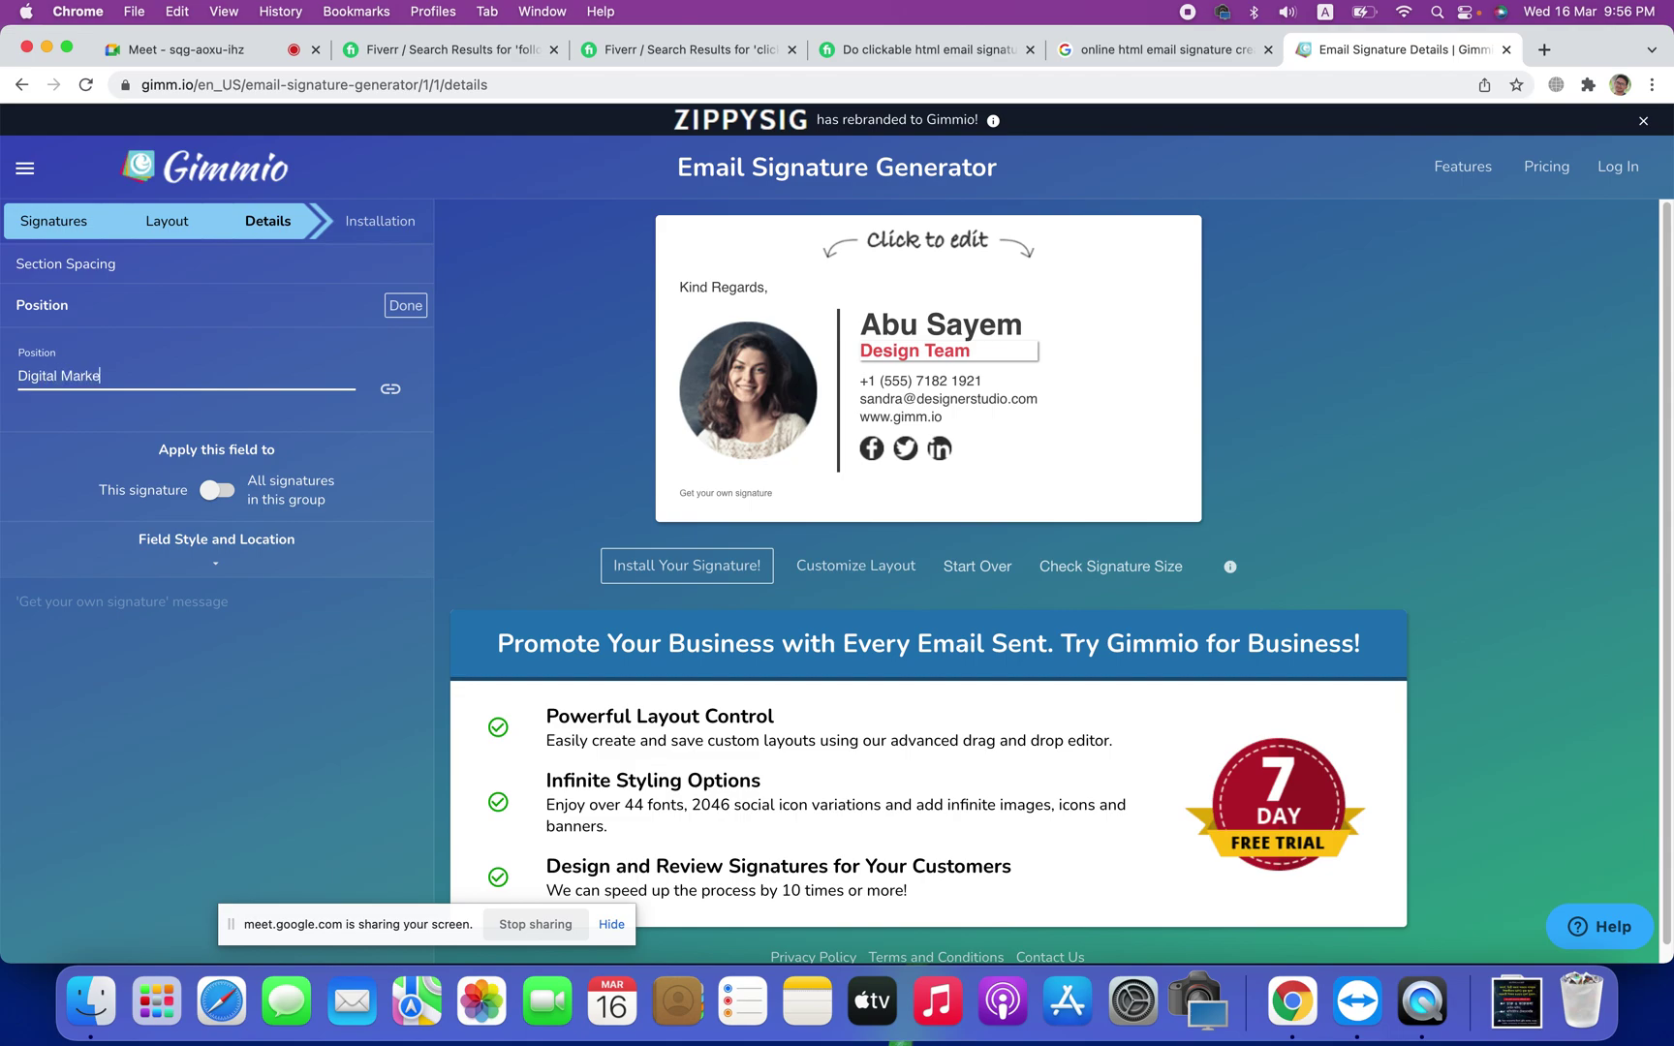
{"action": "left_click", "coordinate": [543, 418]}
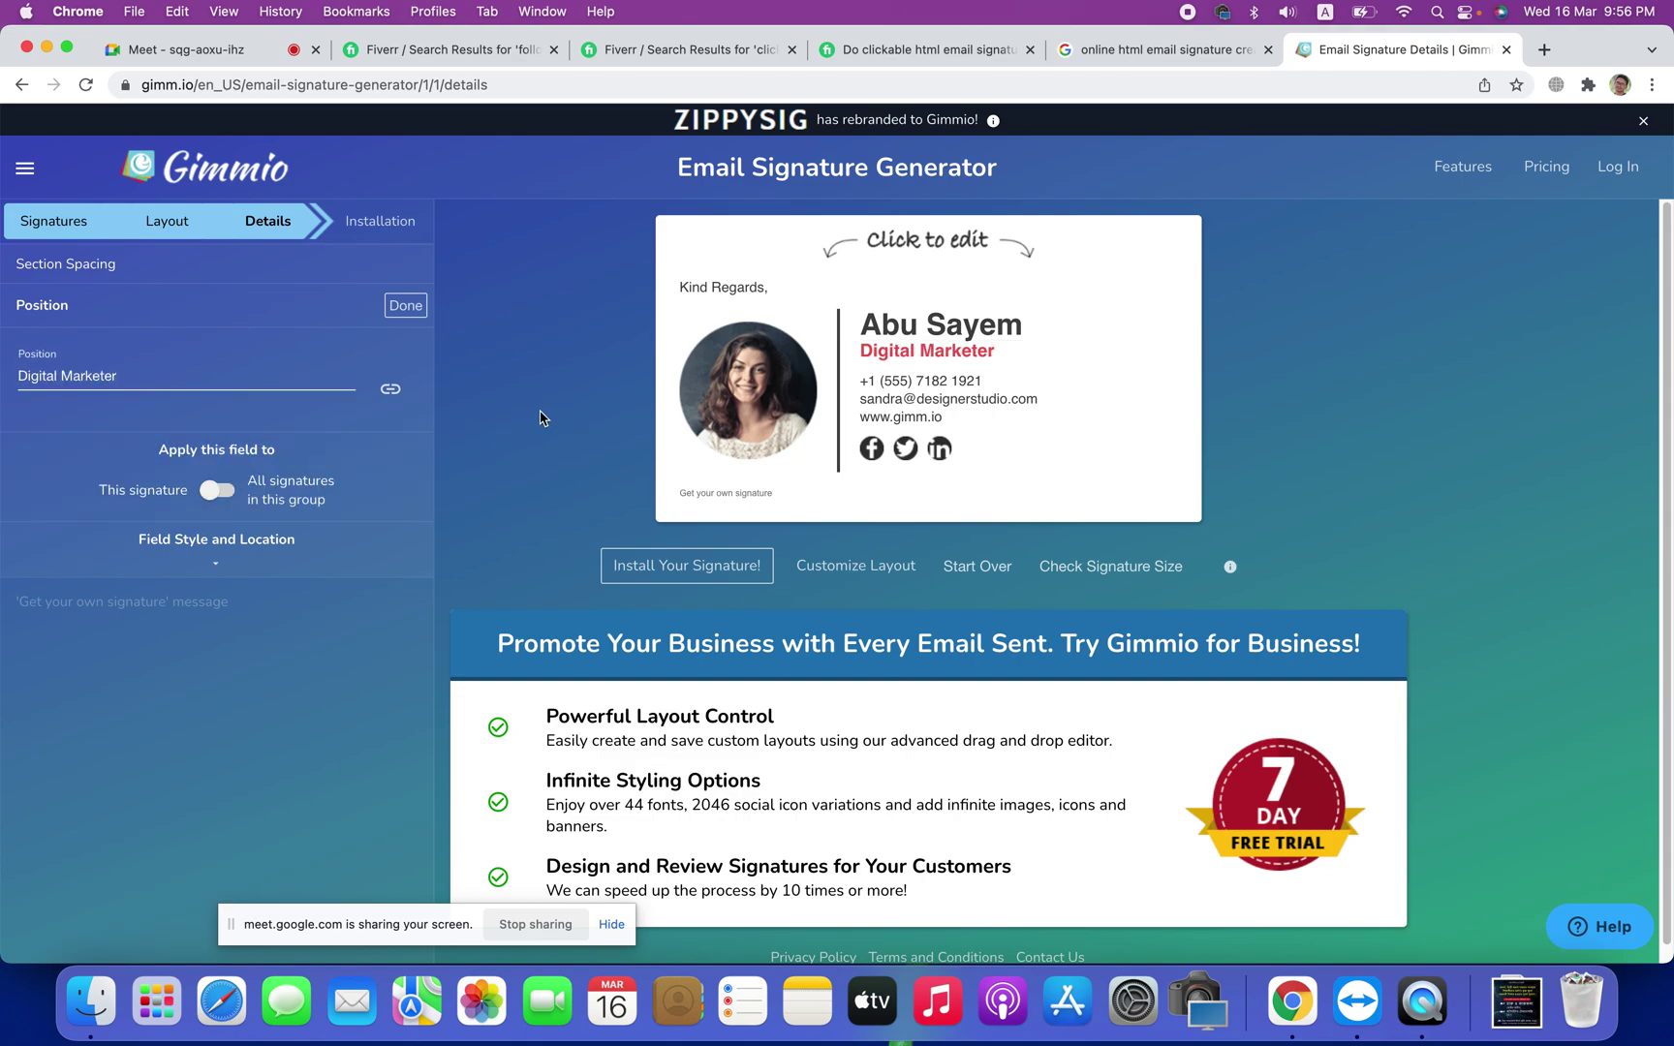
{"action": "left_click", "coordinate": [406, 308]}
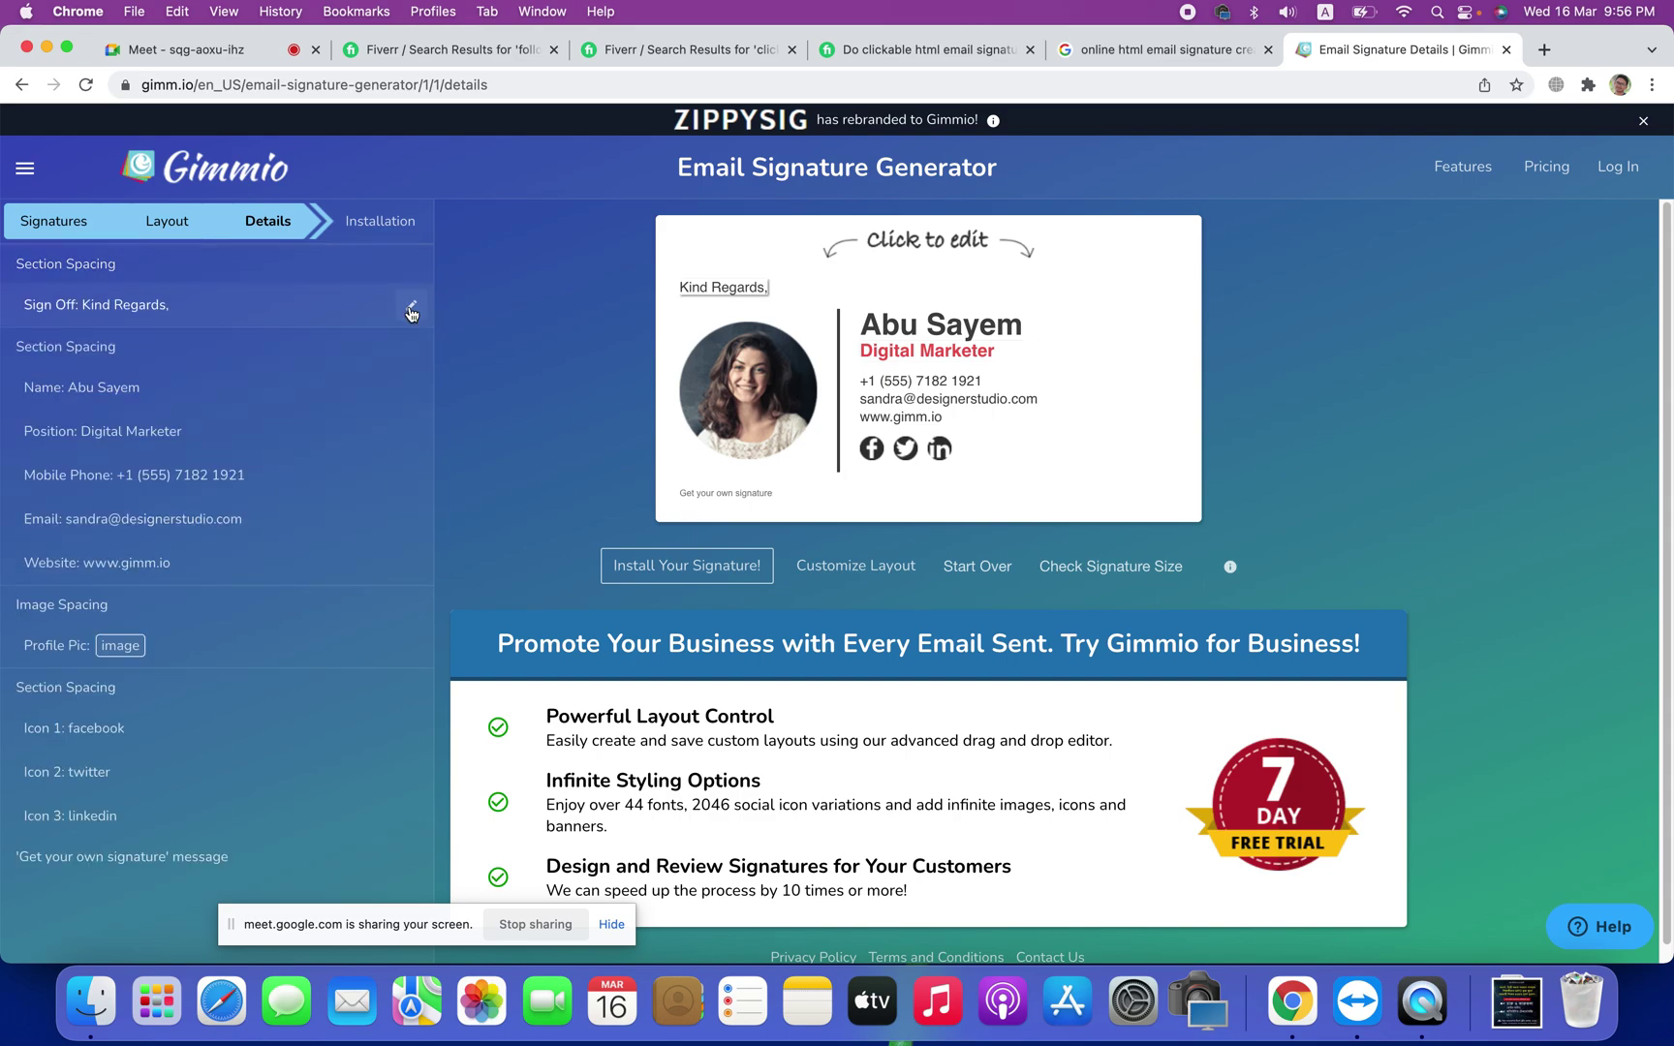
Step: Leave the mobile number unchanged and replace the sample email with the user's own email address
{"action": "left_click", "coordinate": [905, 389]}
{"action": "triple_click", "coordinate": [191, 382]}
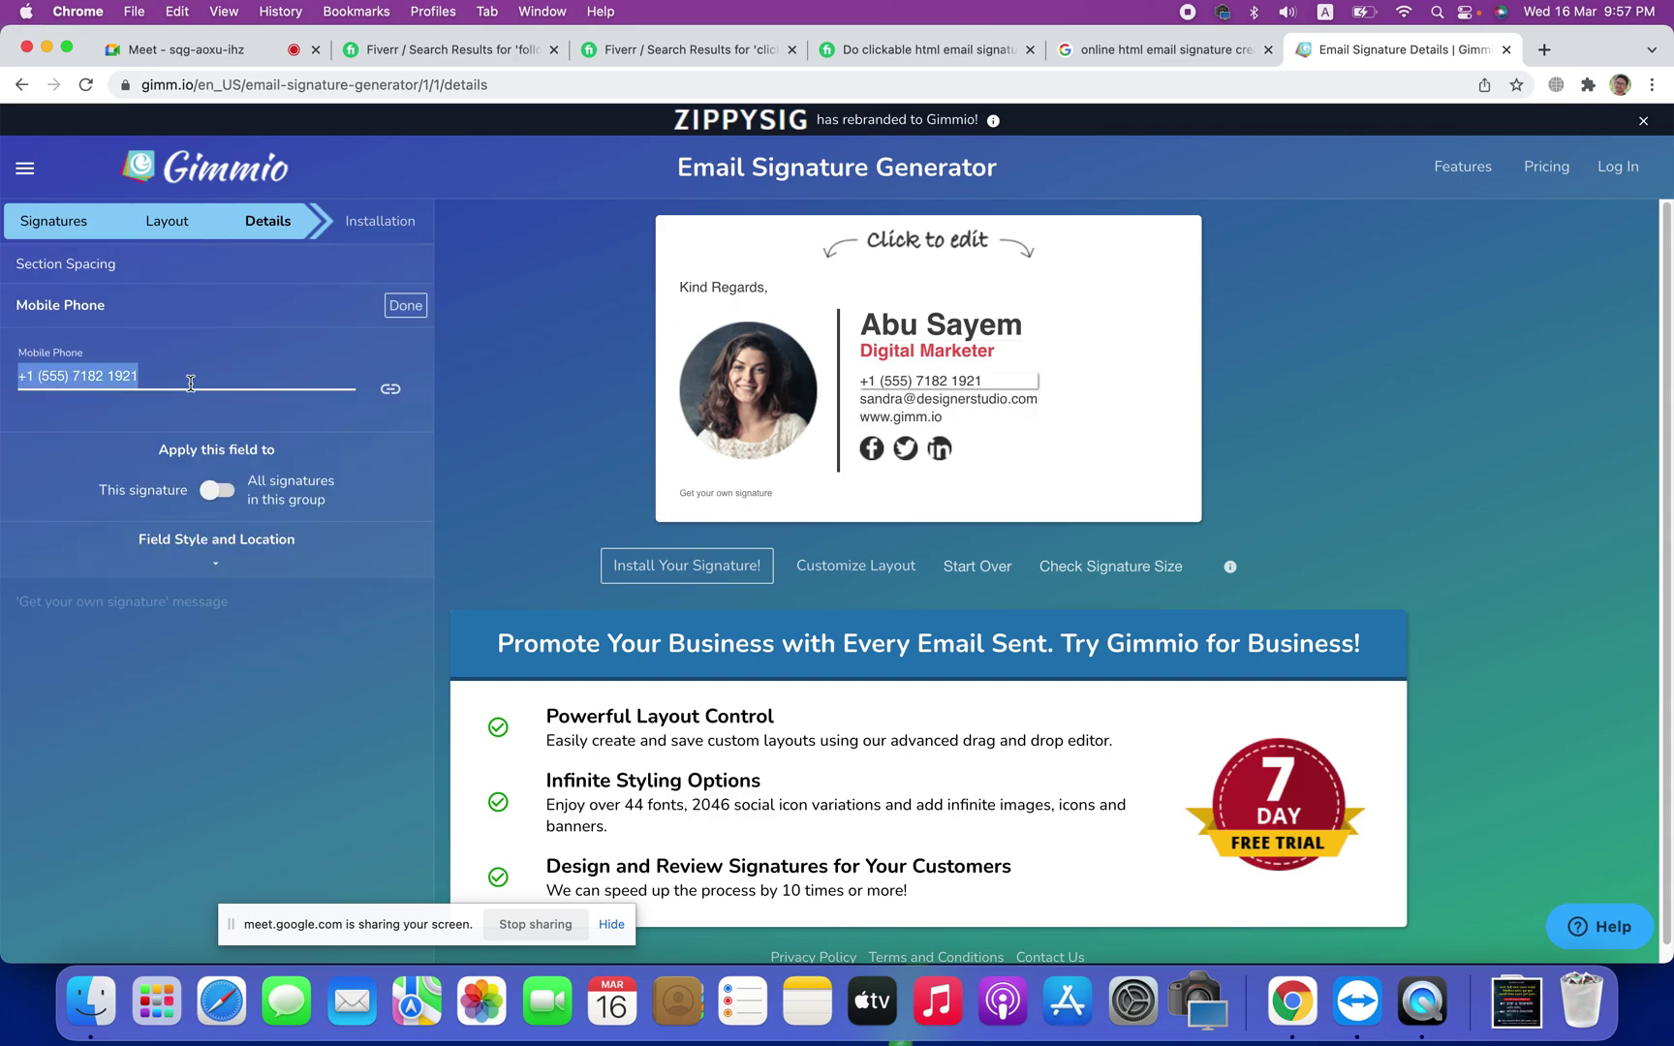
{"action": "left_click", "coordinate": [586, 423]}
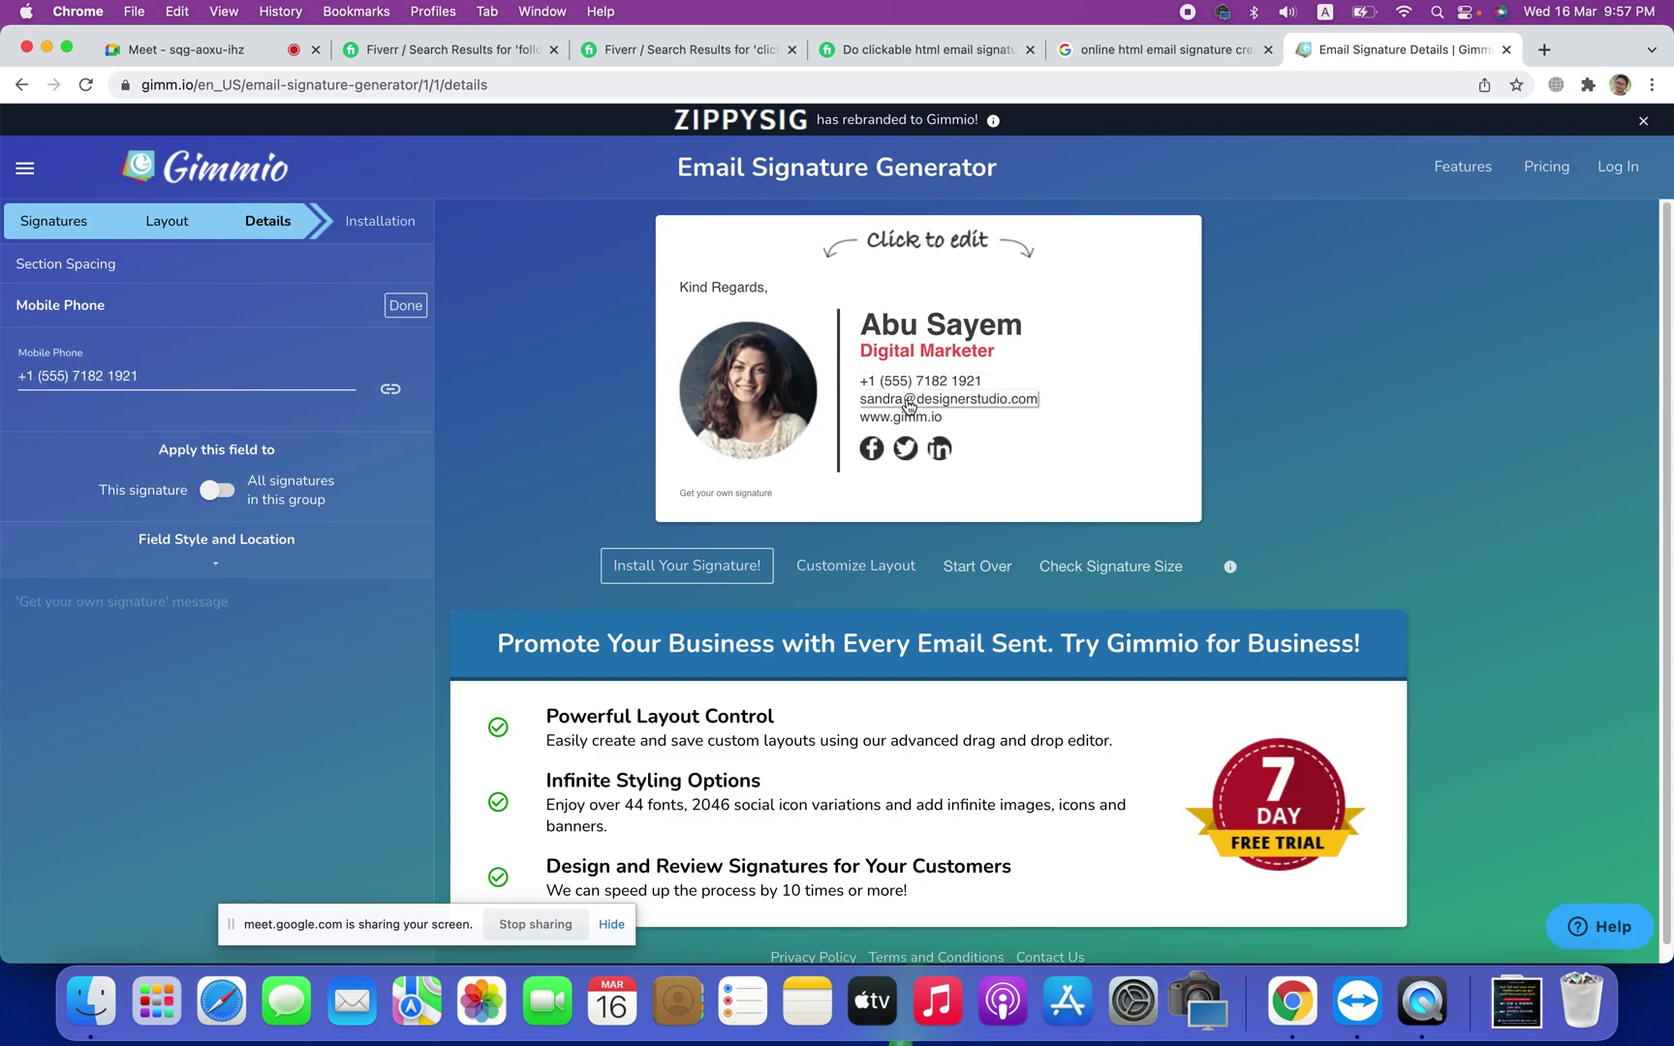
{"action": "left_click", "coordinate": [913, 405]}
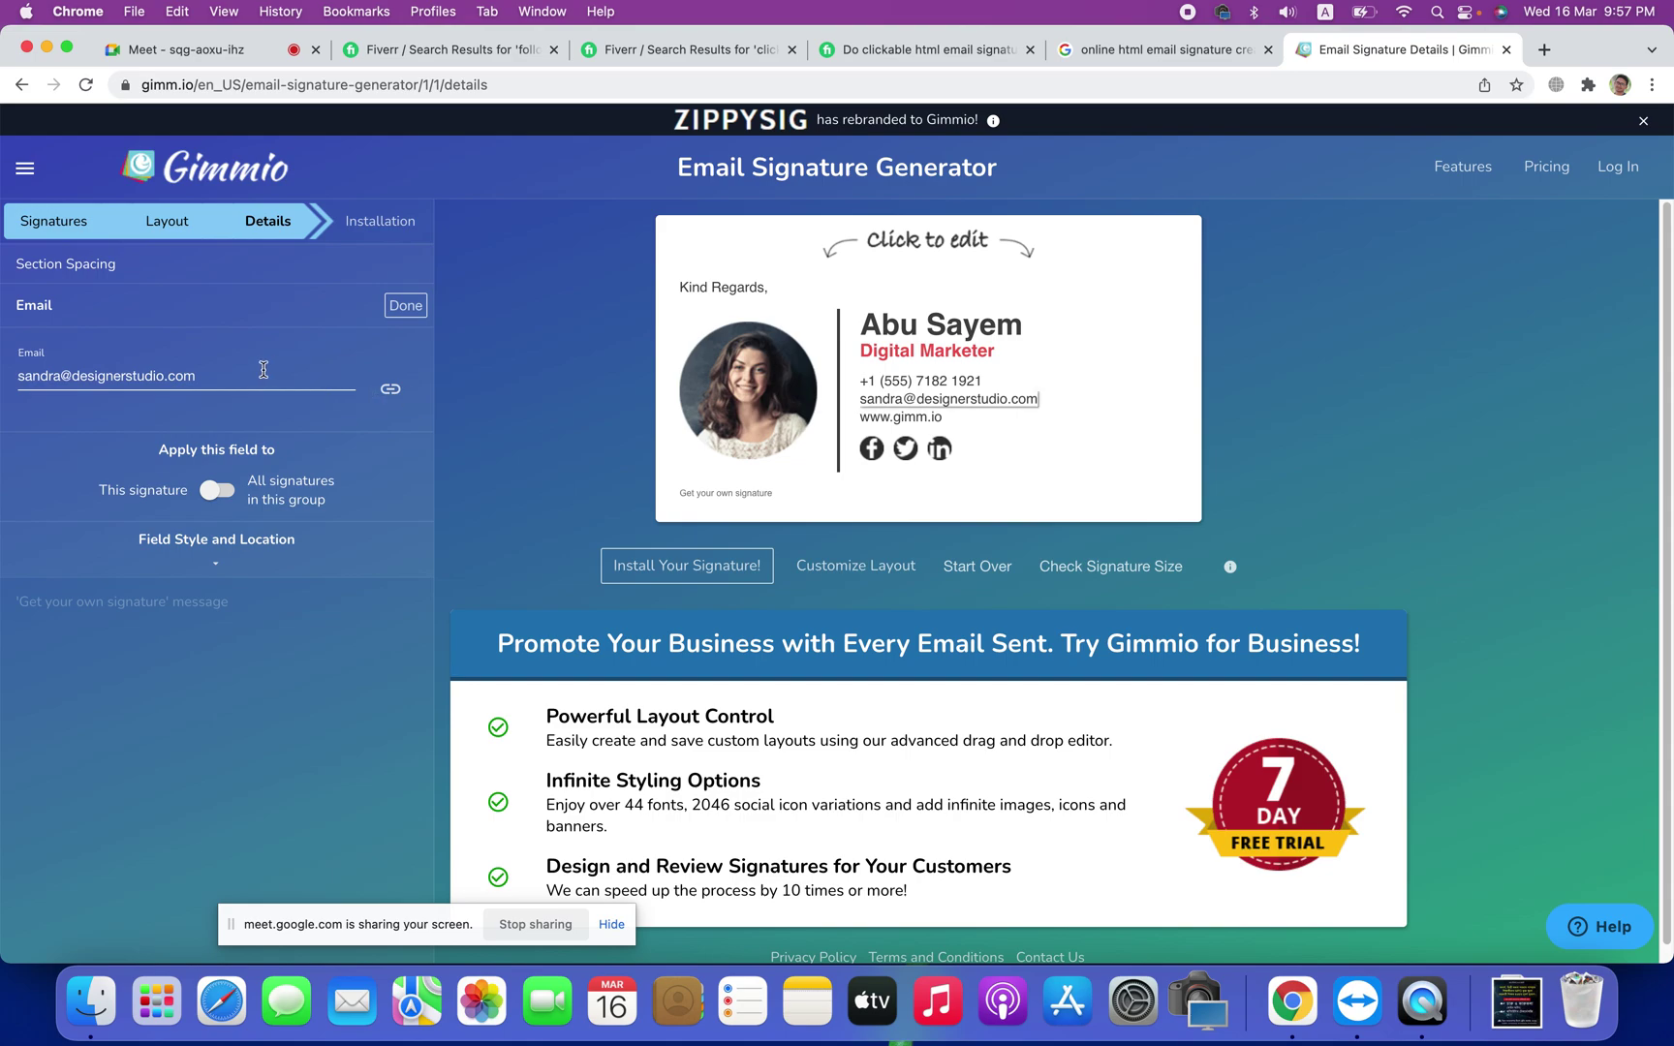
{"action": "left_click", "coordinate": [242, 374]}
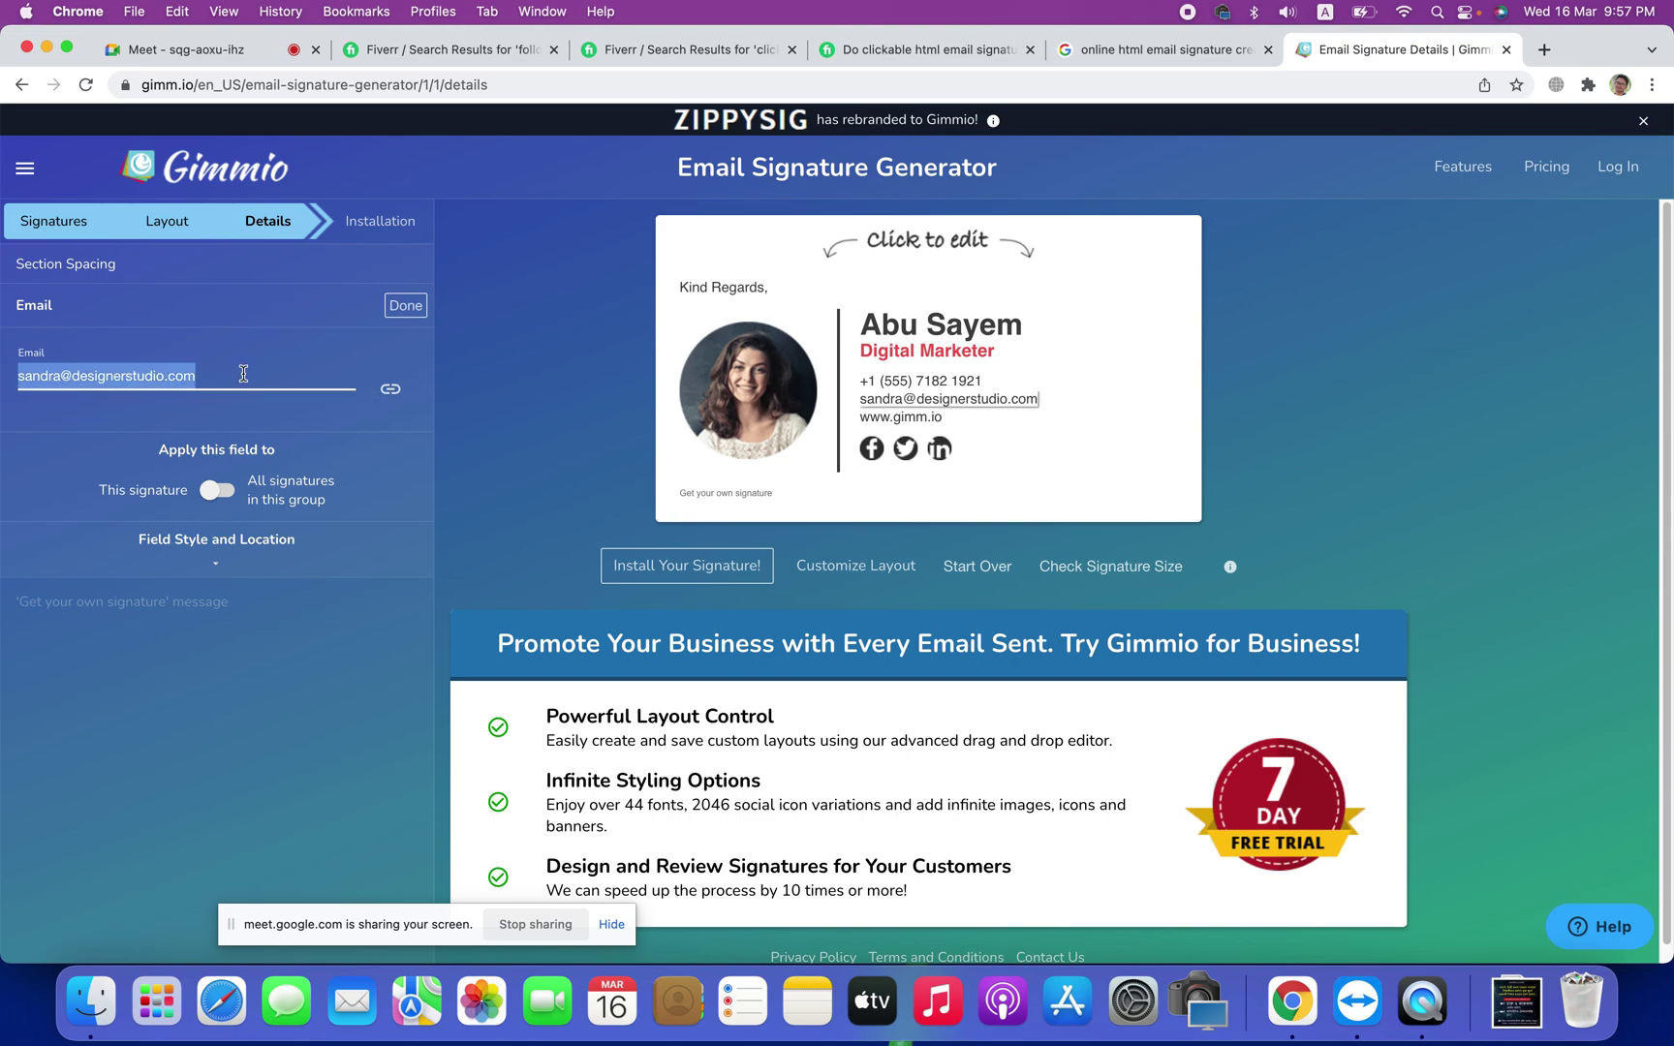
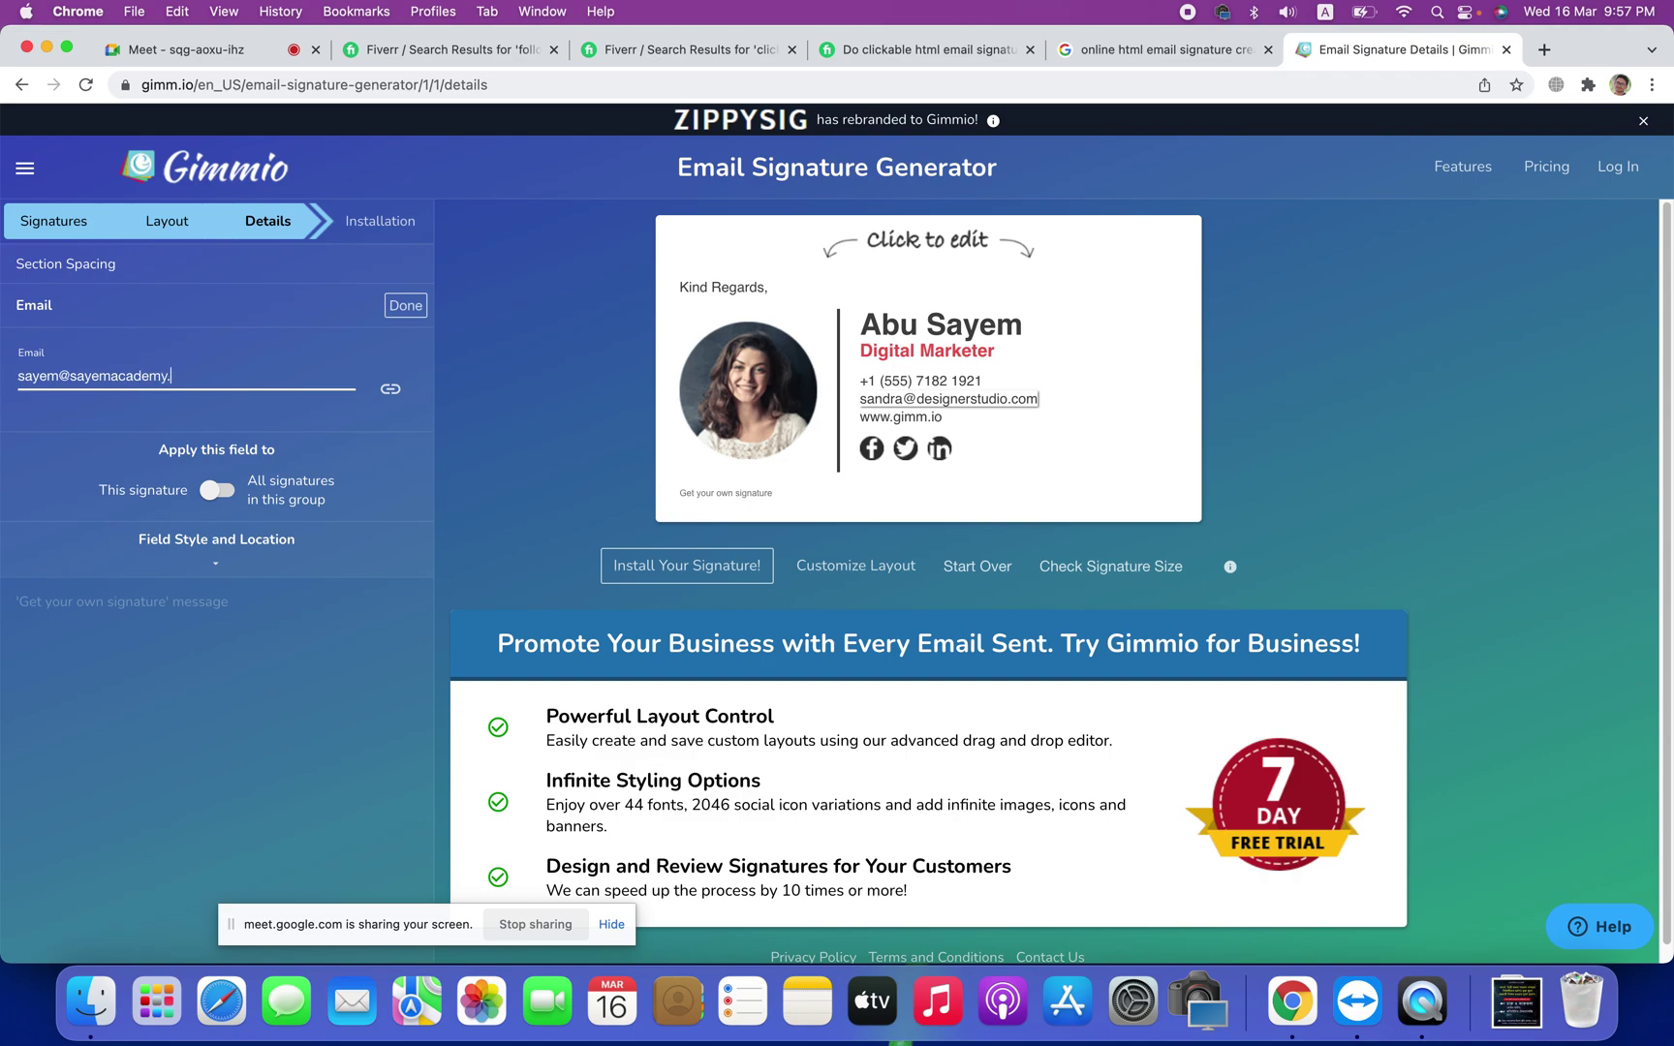
{"action": "left_click", "coordinate": [405, 305]}
Step: Replace the sample website domain with the user's own website address
{"action": "left_click", "coordinate": [899, 419]}
{"action": "left_click", "coordinate": [165, 375]}
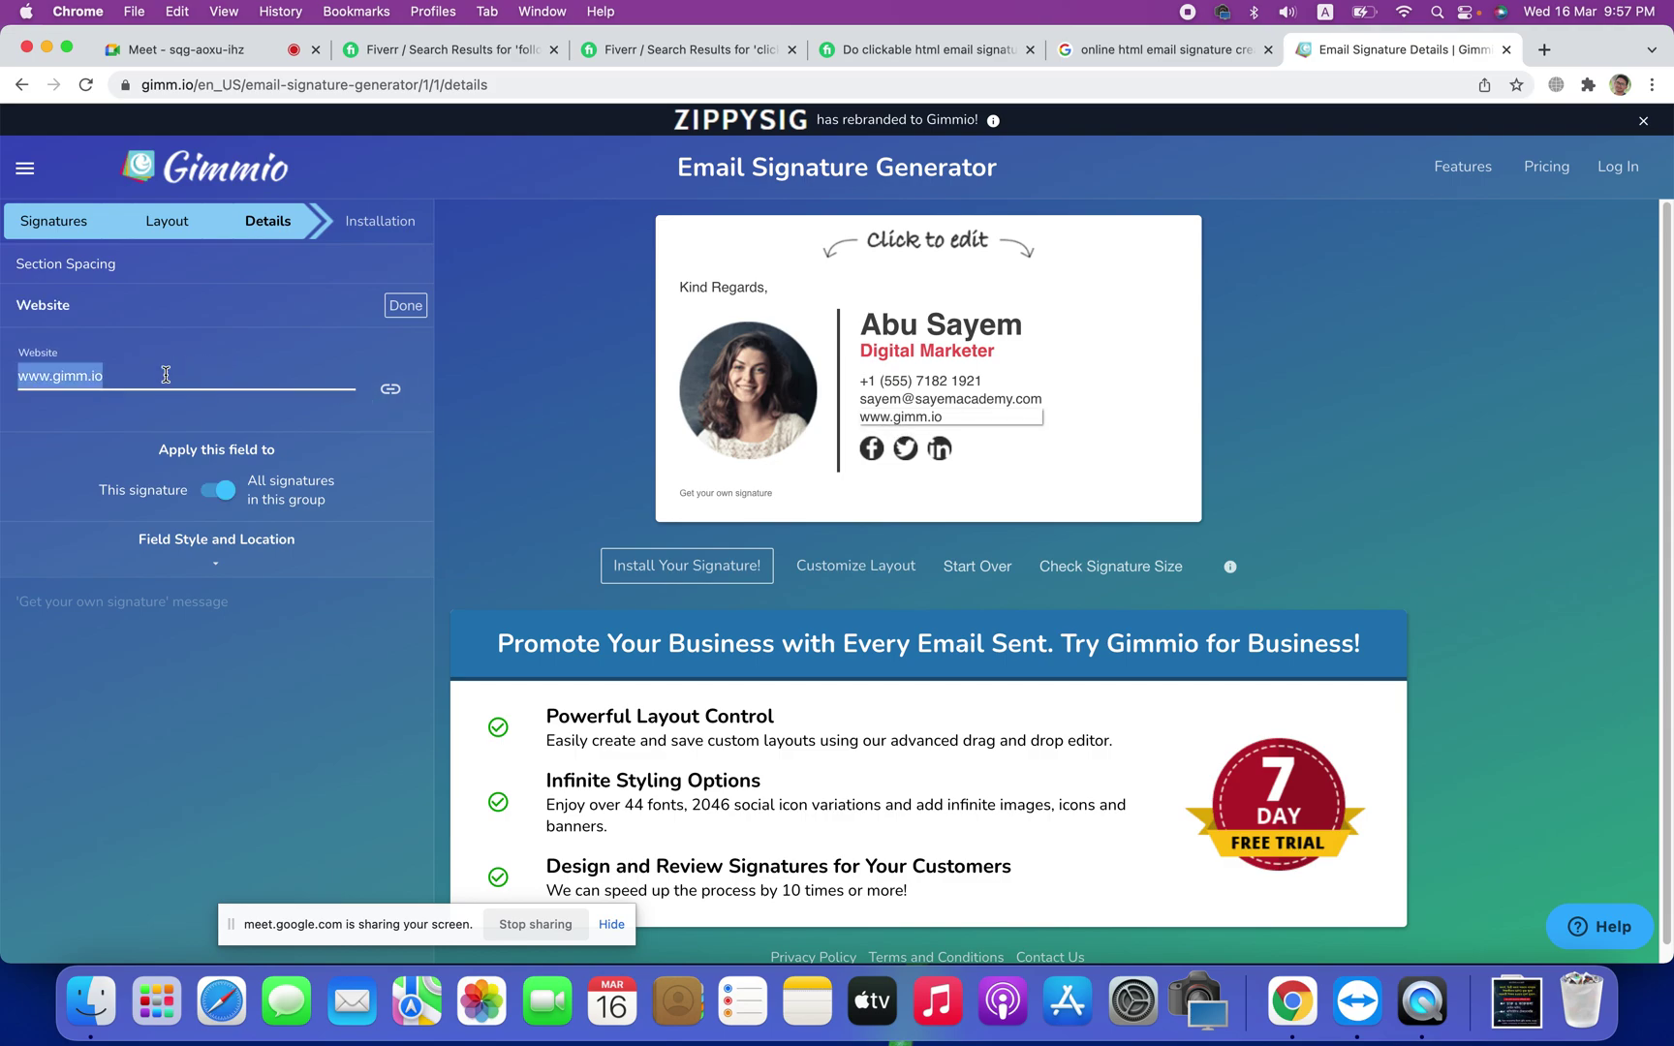
{"action": "left_click", "coordinate": [159, 376]}
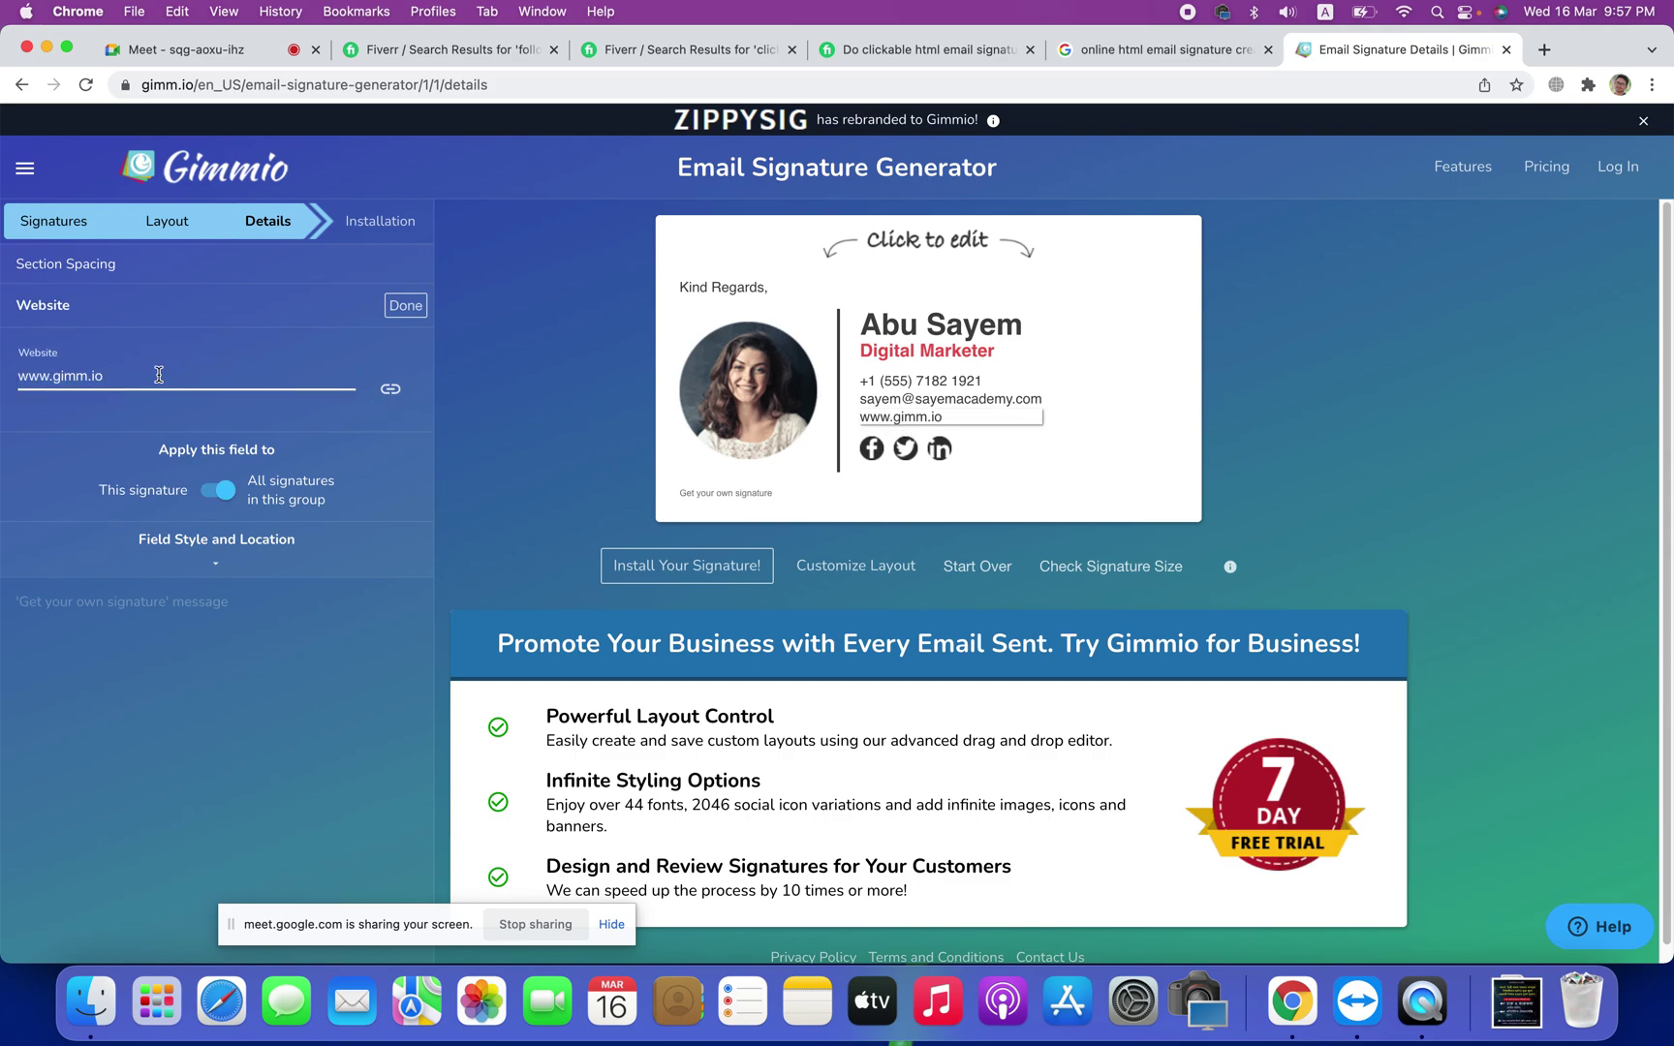
{"action": "left_click_drag", "start_coordinate": [159, 375], "coordinate": [60, 376]}
{"action": "type", "text": "sa"}
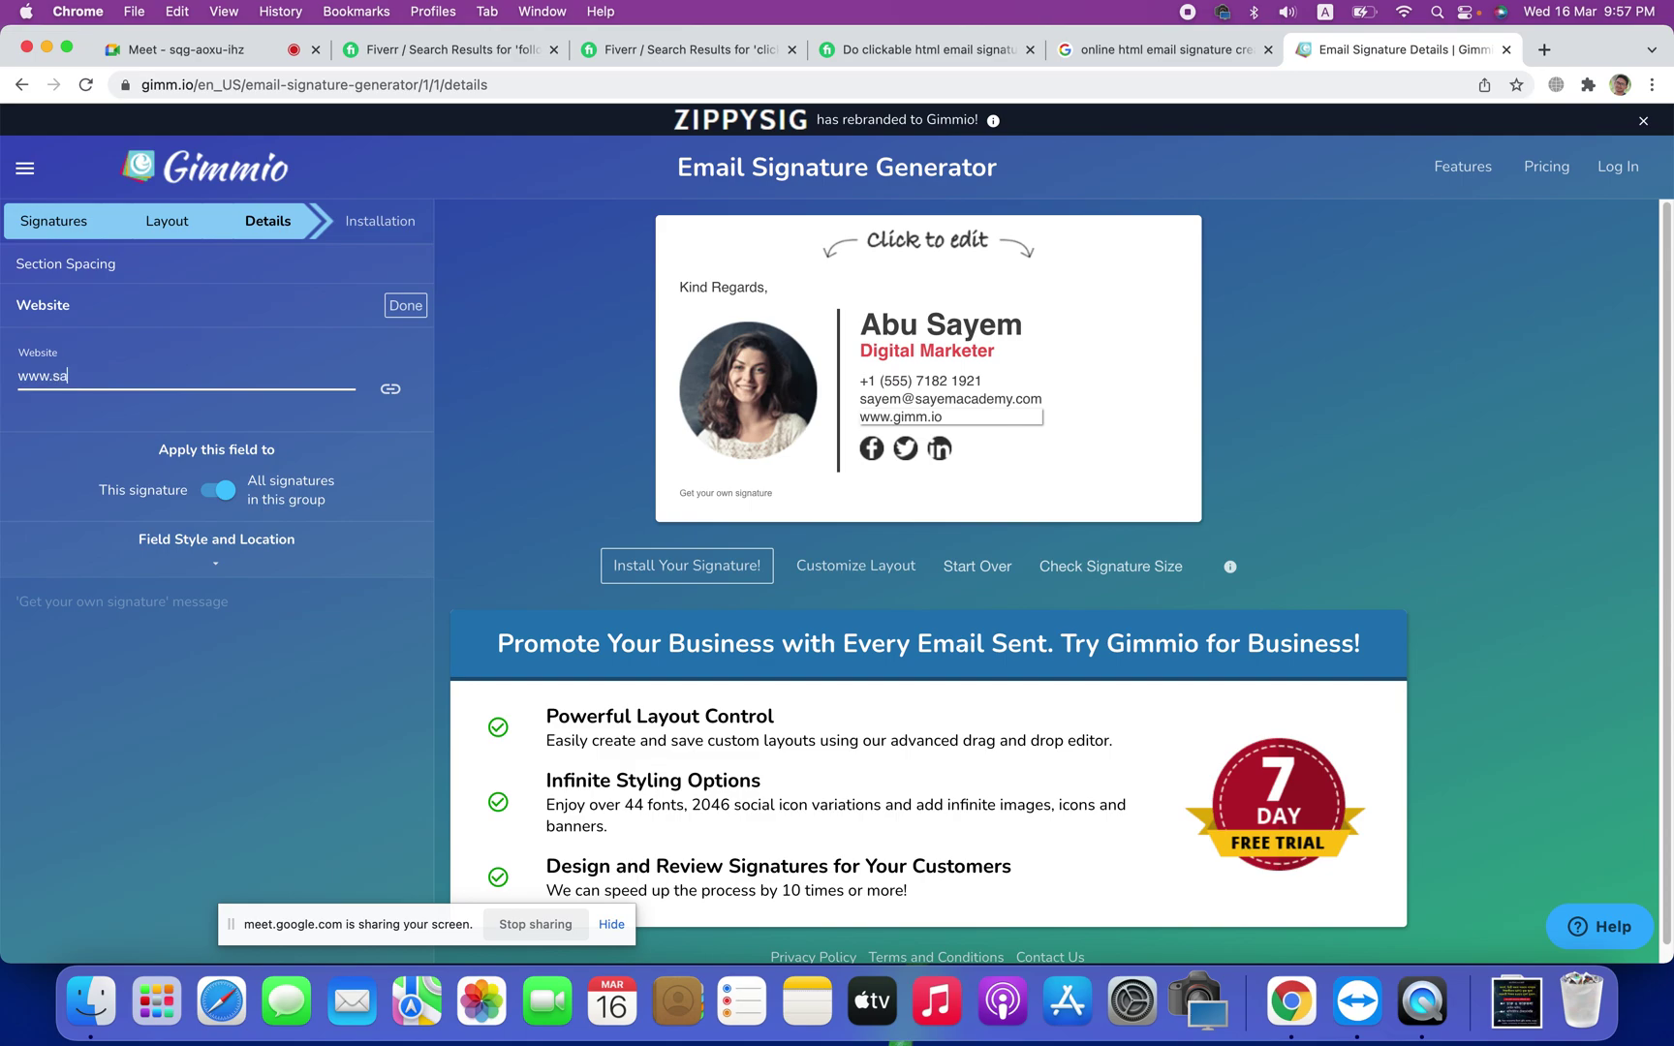
{"action": "type", "text": "yem.com"}
{"action": "left_click", "coordinate": [405, 306]}
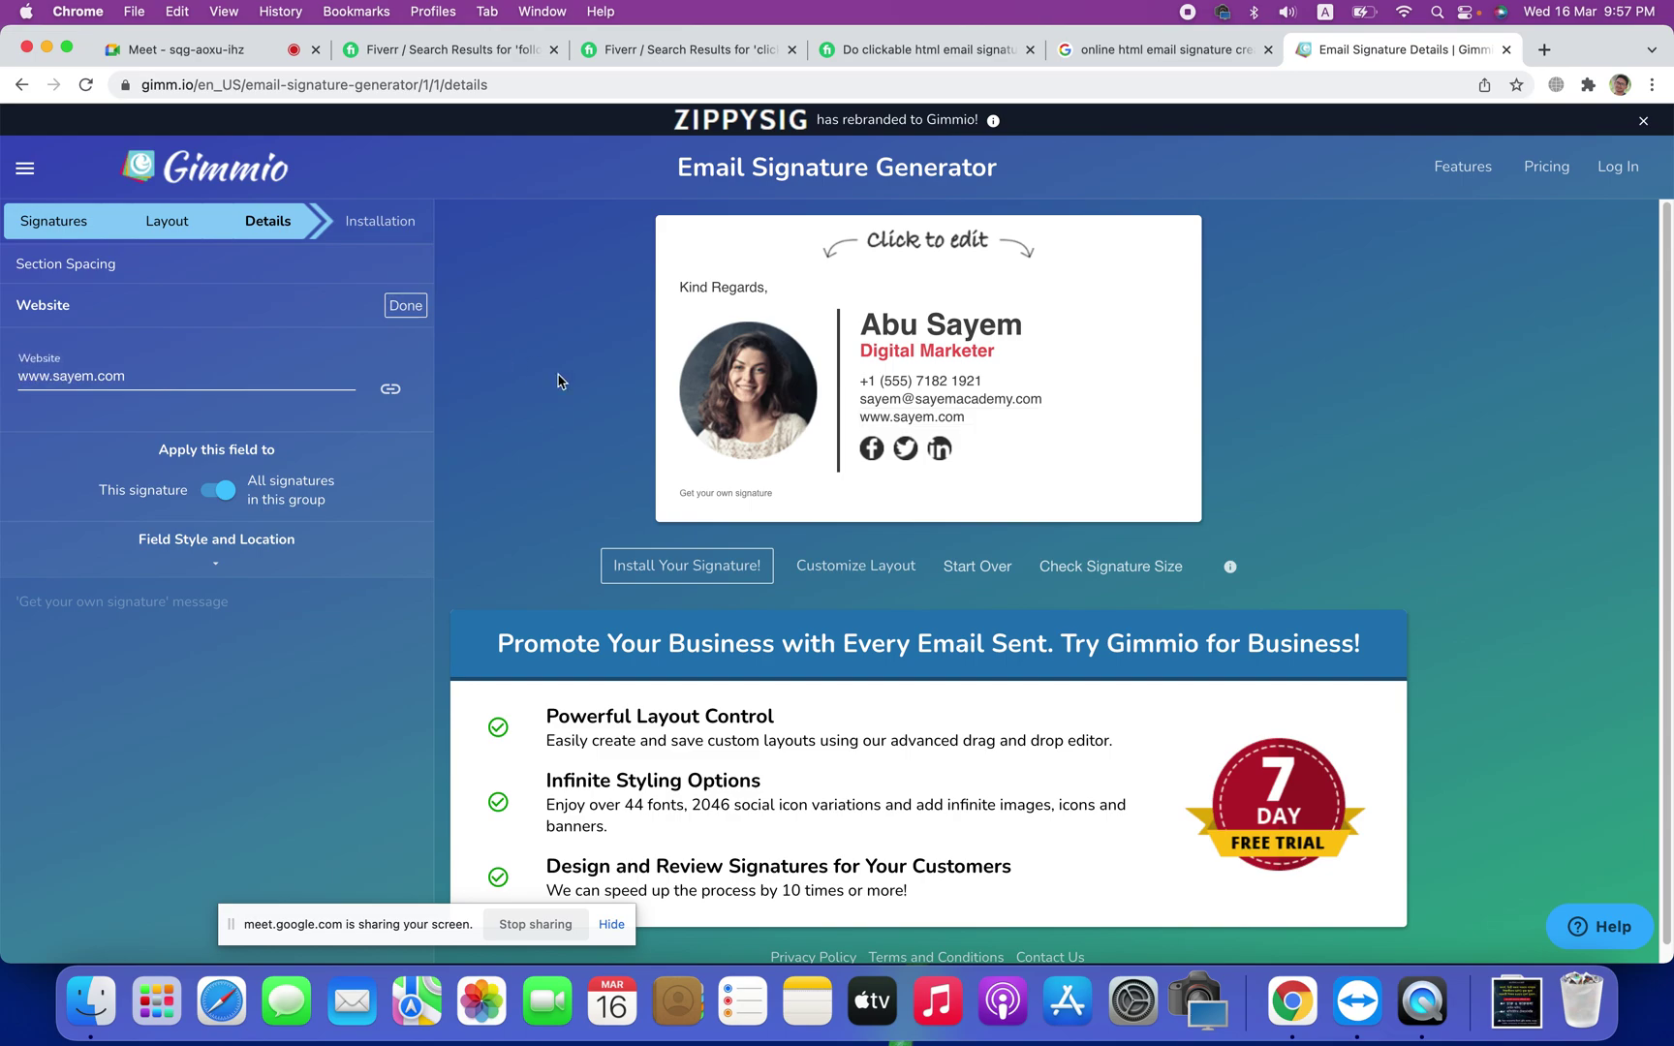
Step: Replace the example portrait with the user's portrait JPEG from the Desktop and scale it to about 62%
{"action": "left_click", "coordinate": [746, 397]}
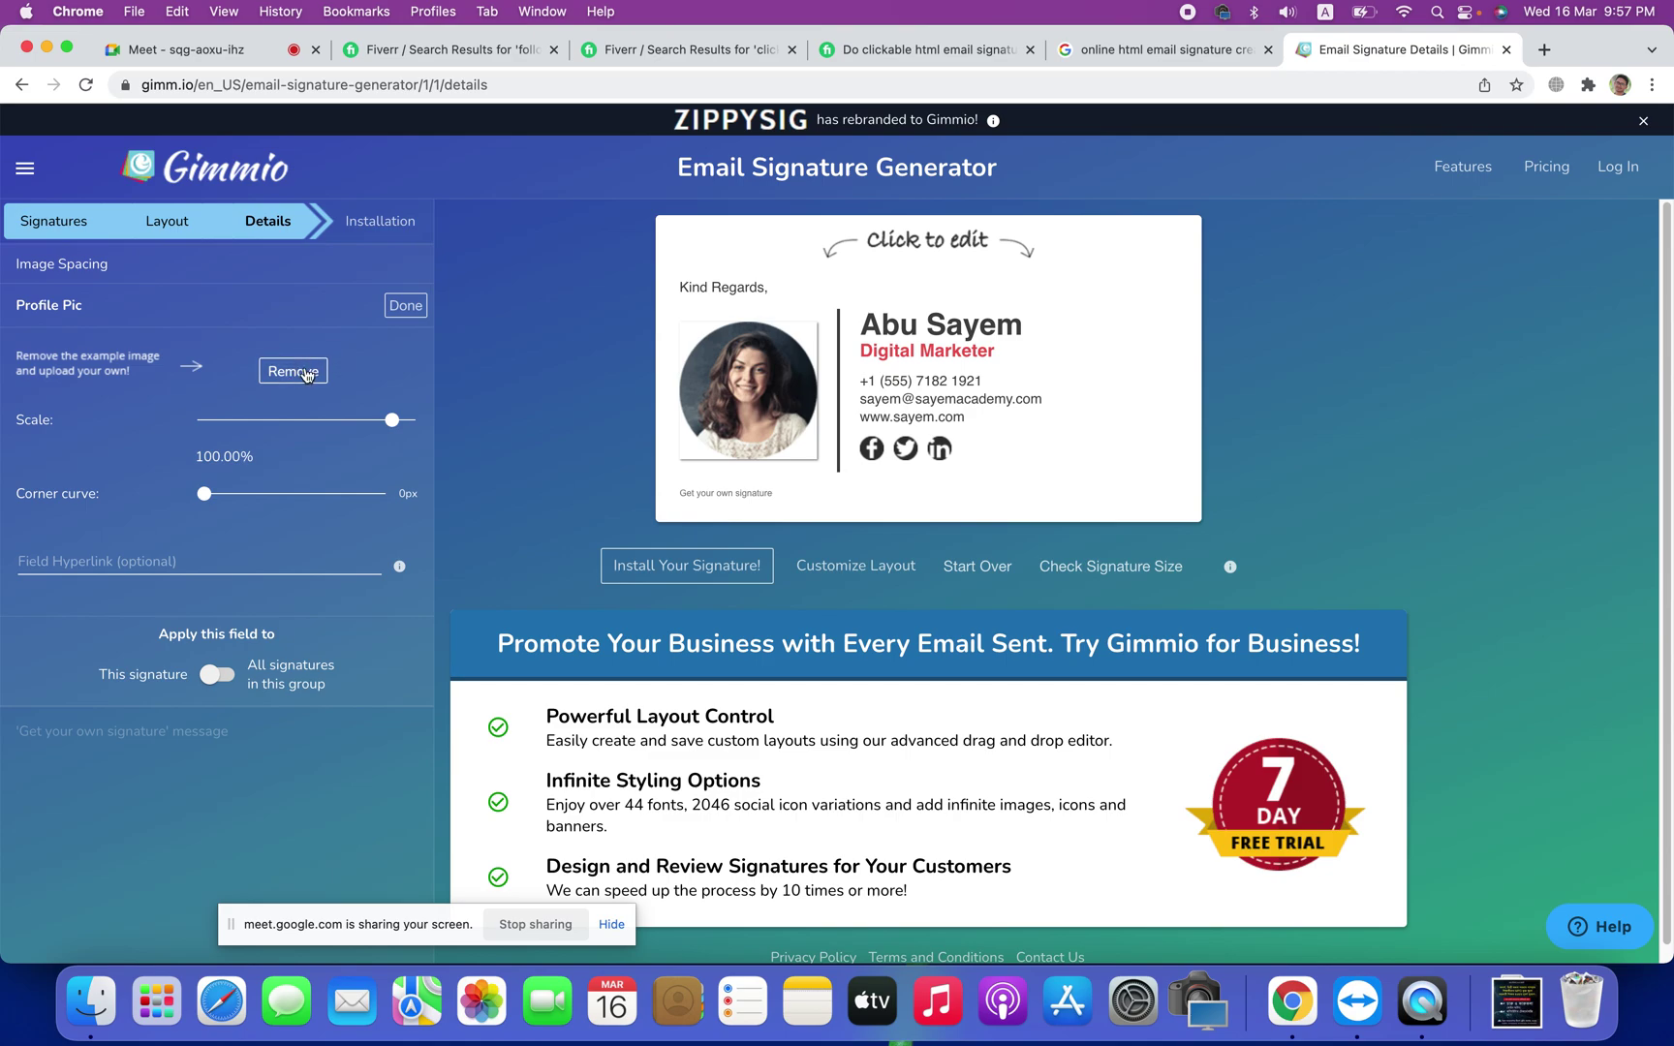
{"action": "left_click", "coordinate": [302, 376]}
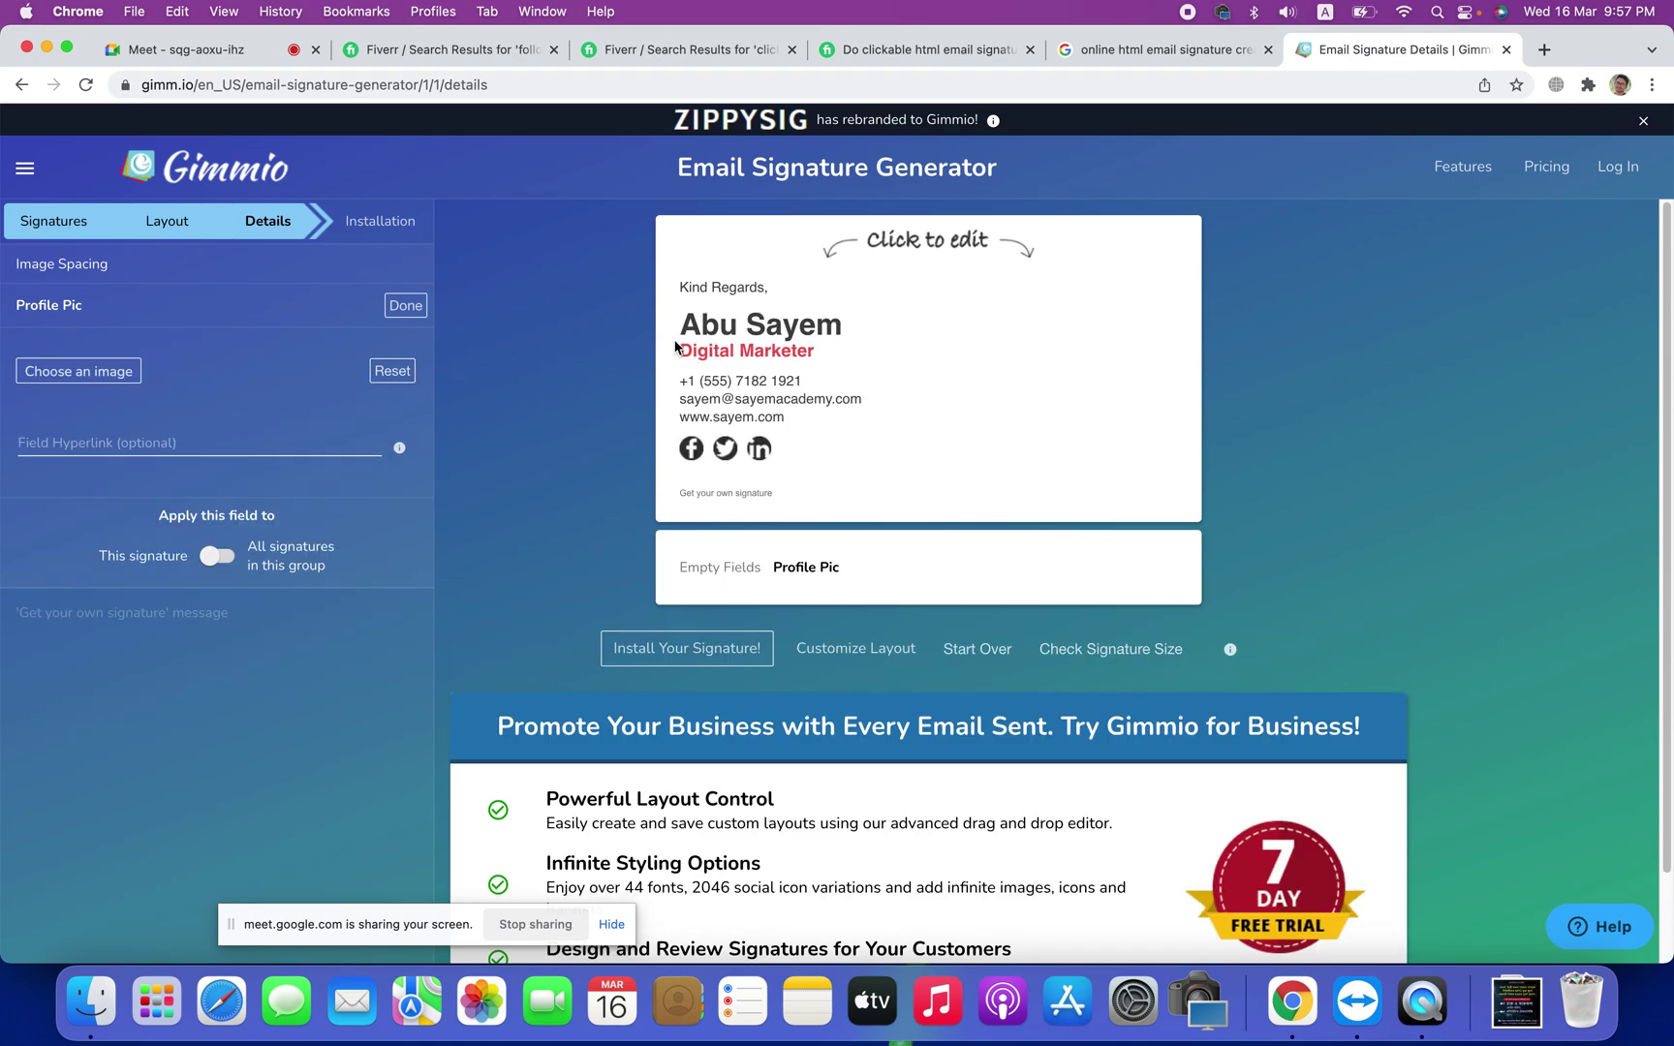
{"action": "left_click", "coordinate": [74, 377]}
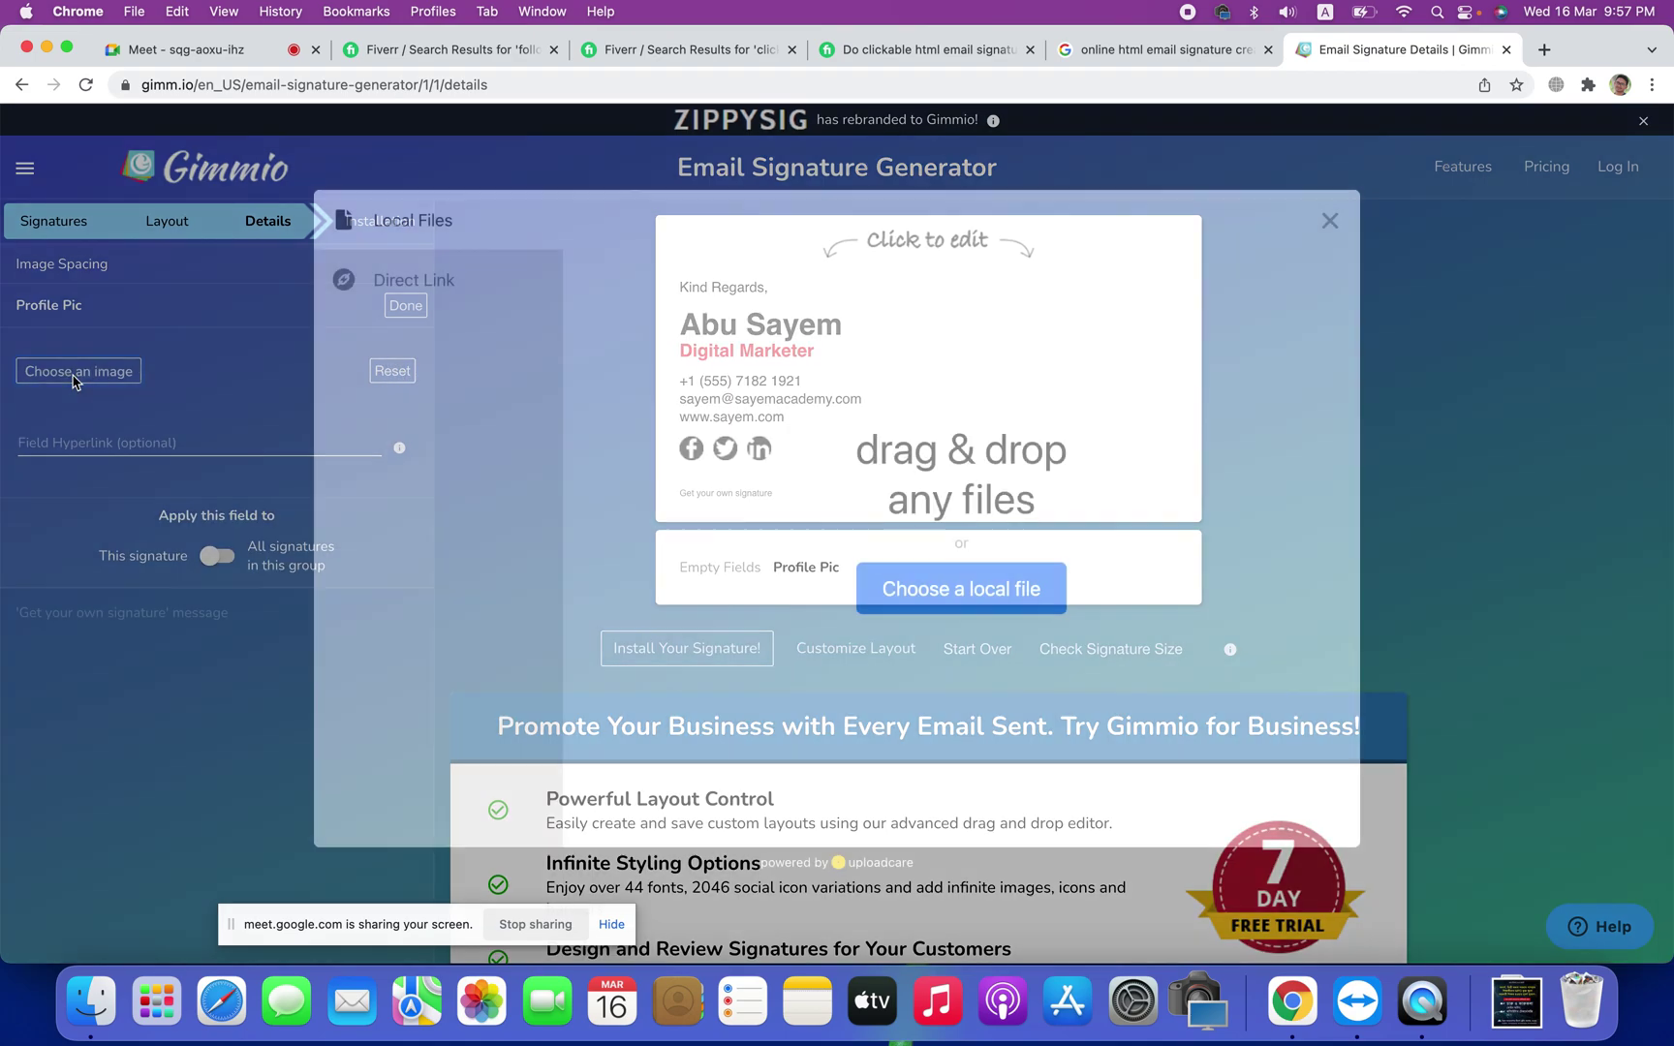
{"action": "left_click", "coordinate": [959, 602]}
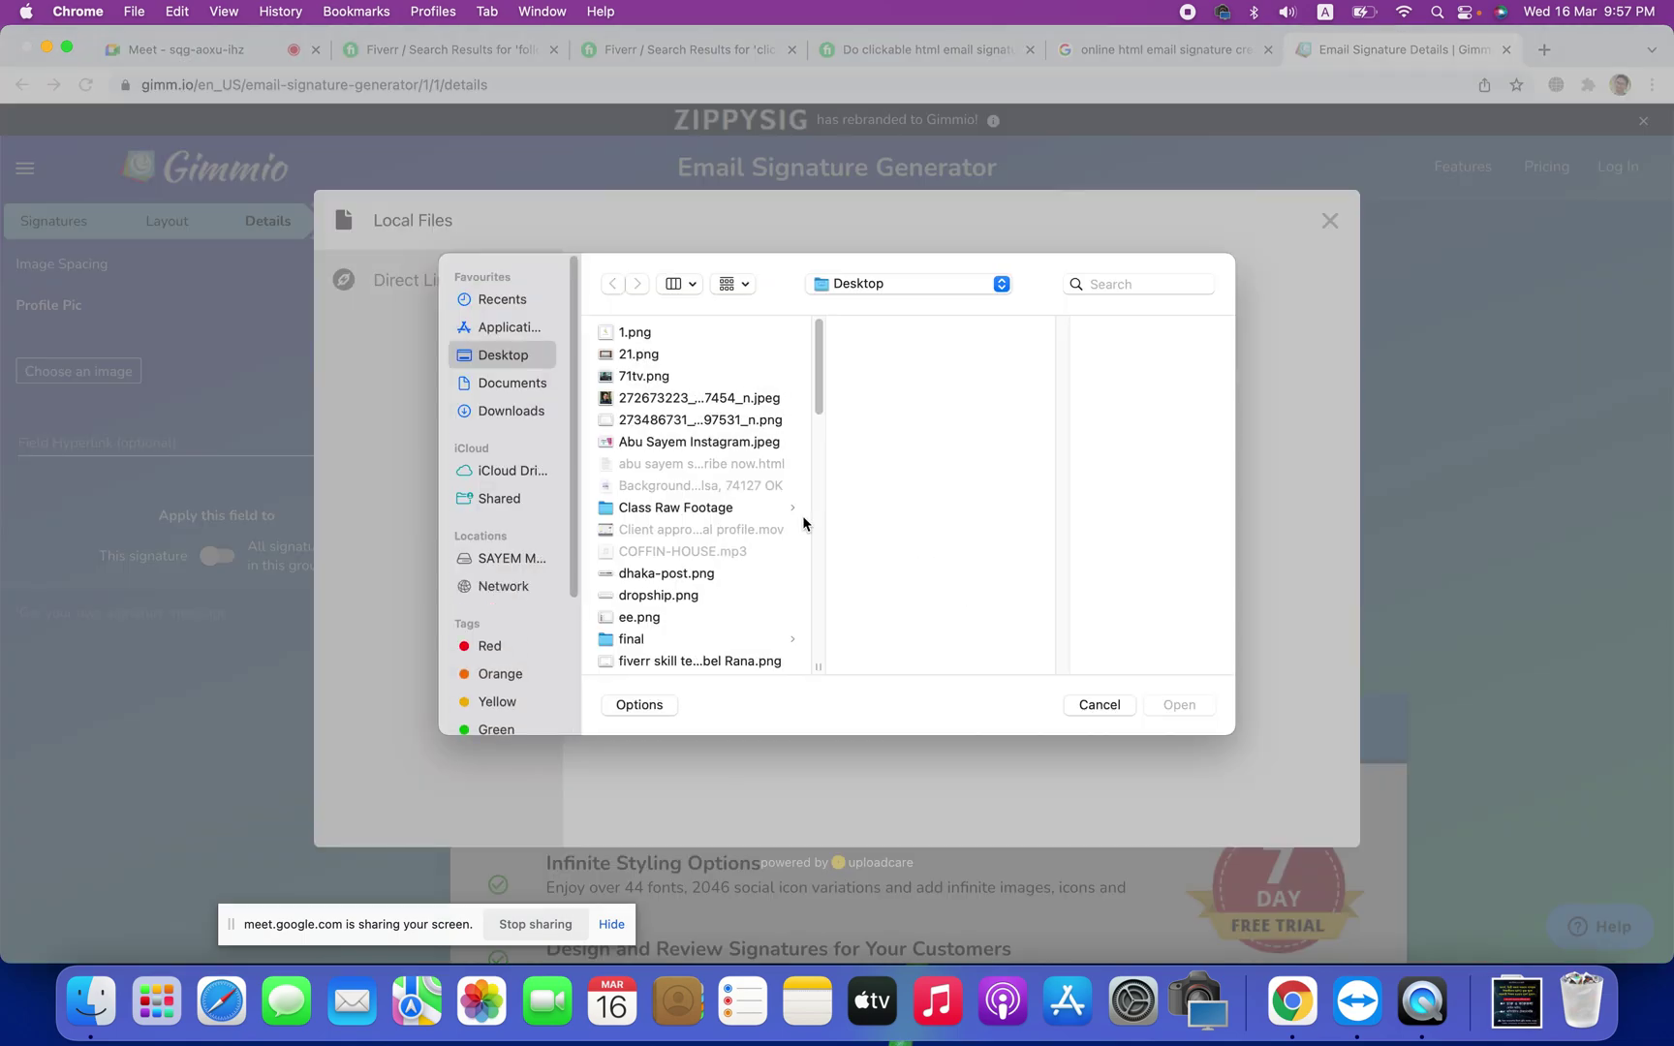
{"action": "left_click", "coordinate": [641, 401]}
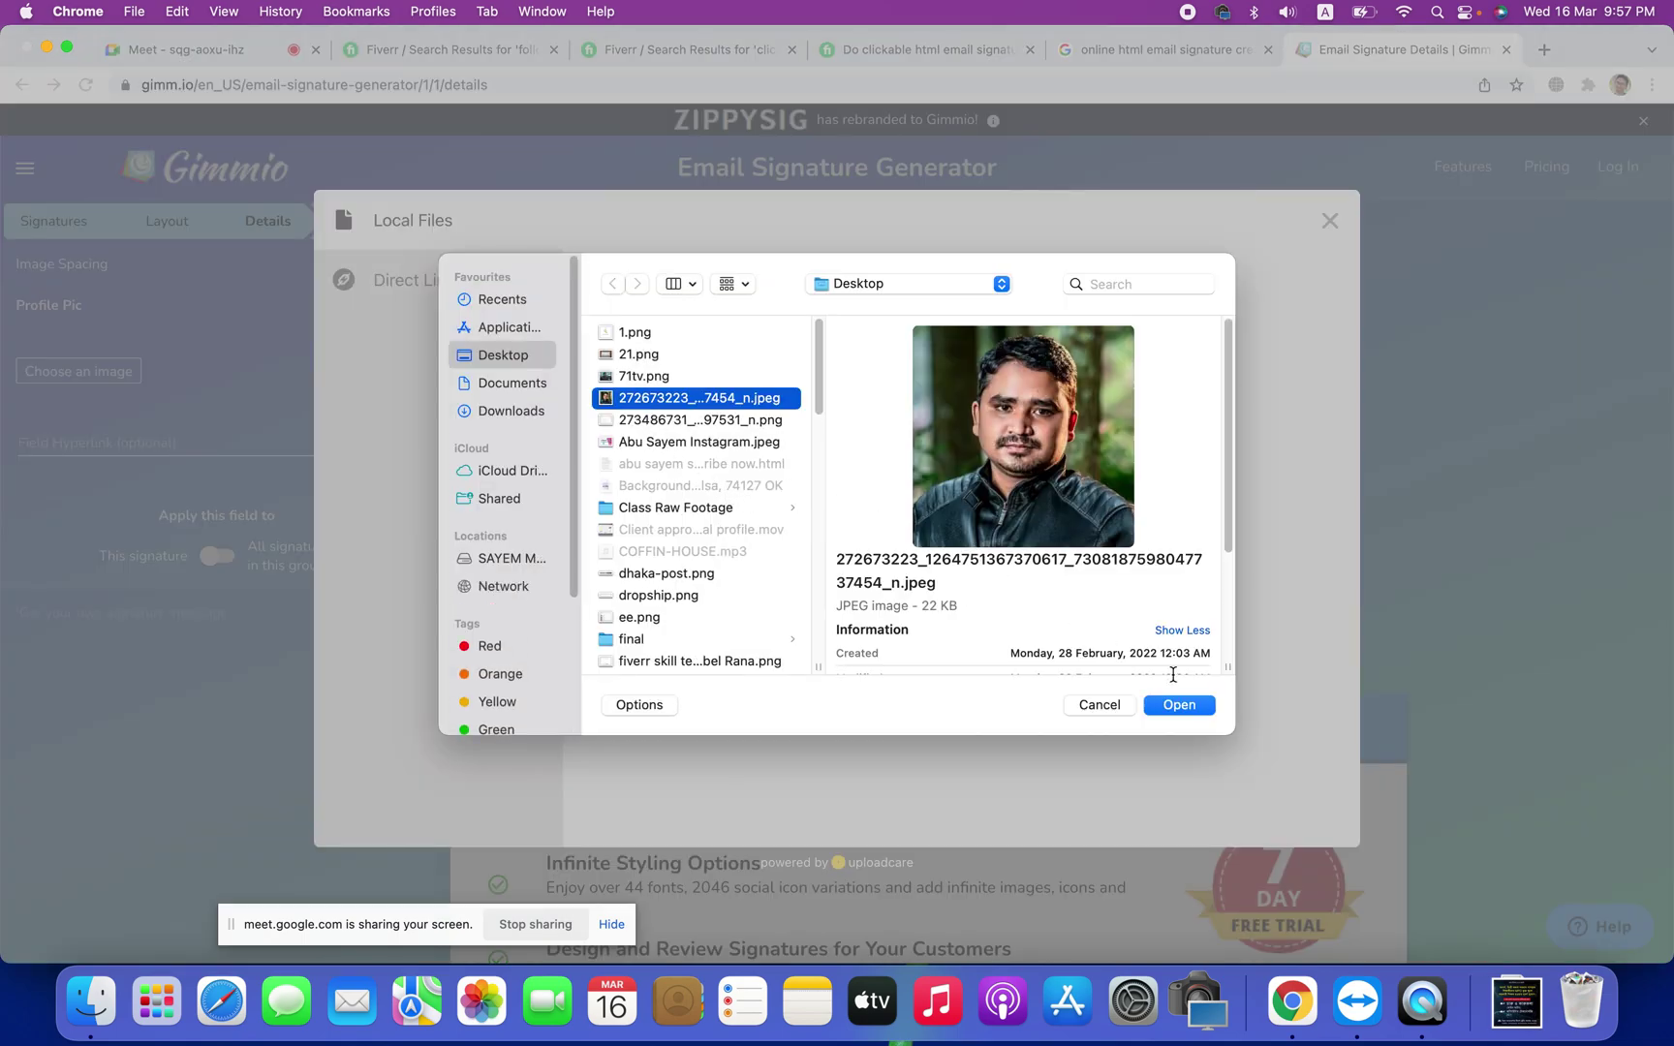
{"action": "left_click", "coordinate": [1179, 705]}
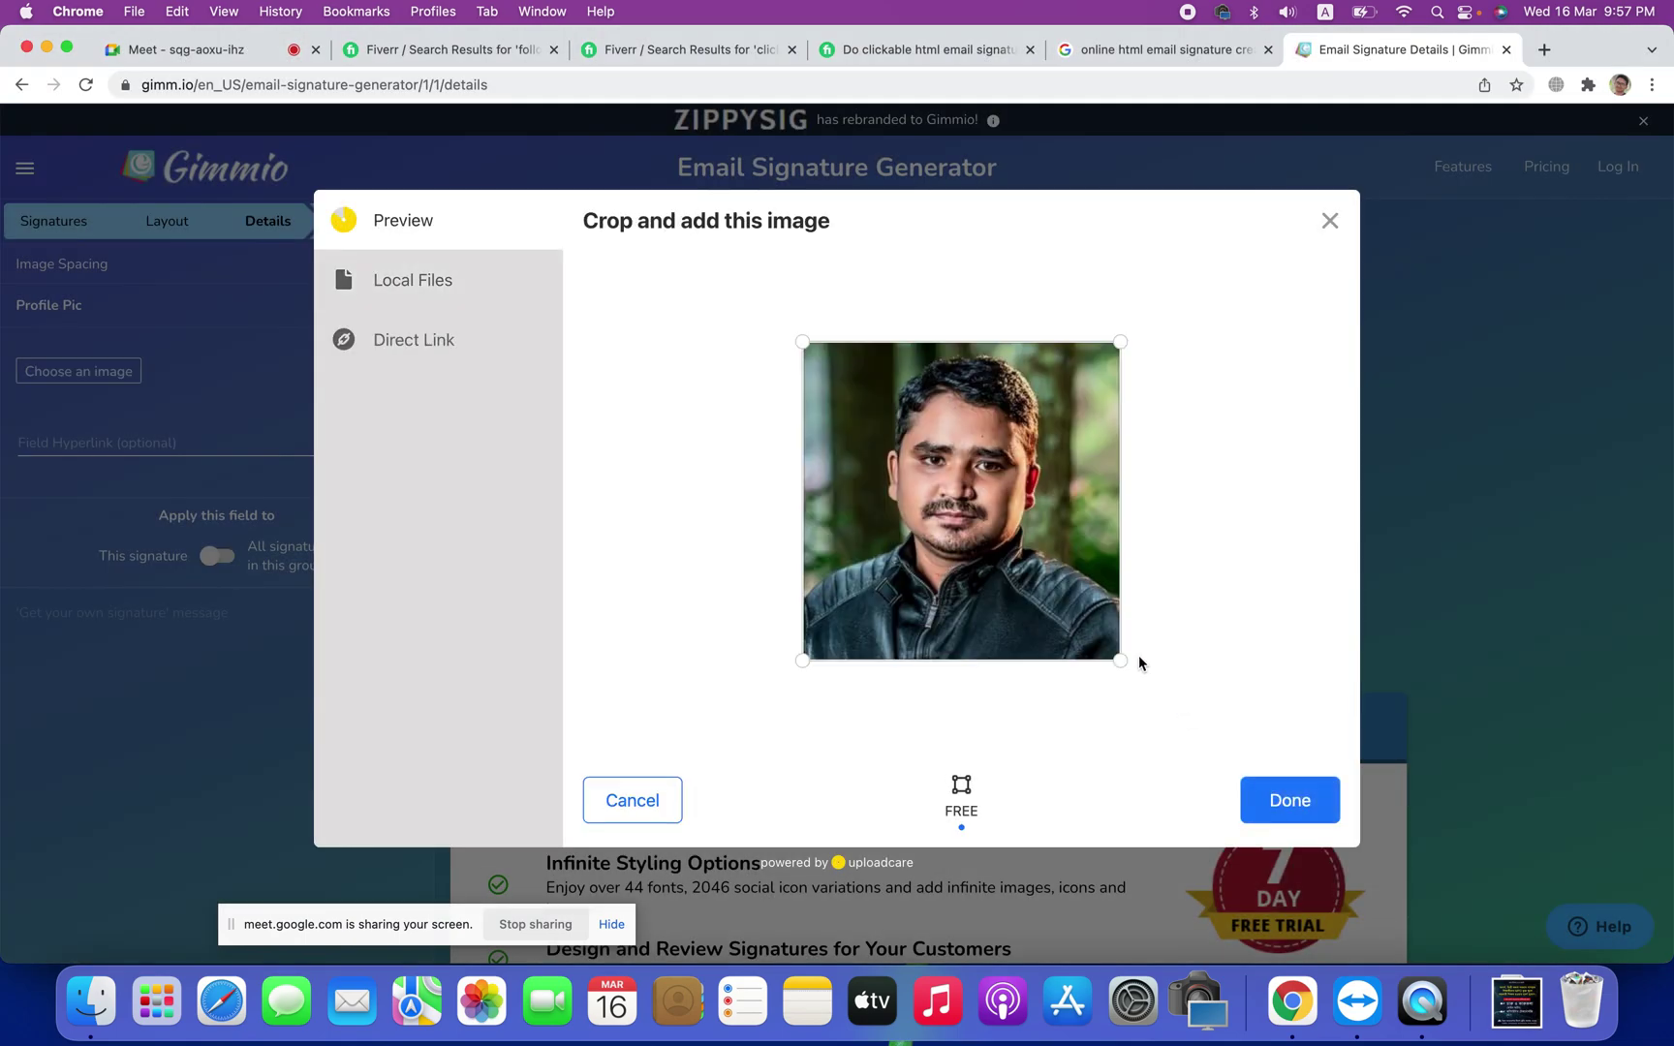
{"action": "left_click", "coordinate": [1287, 793]}
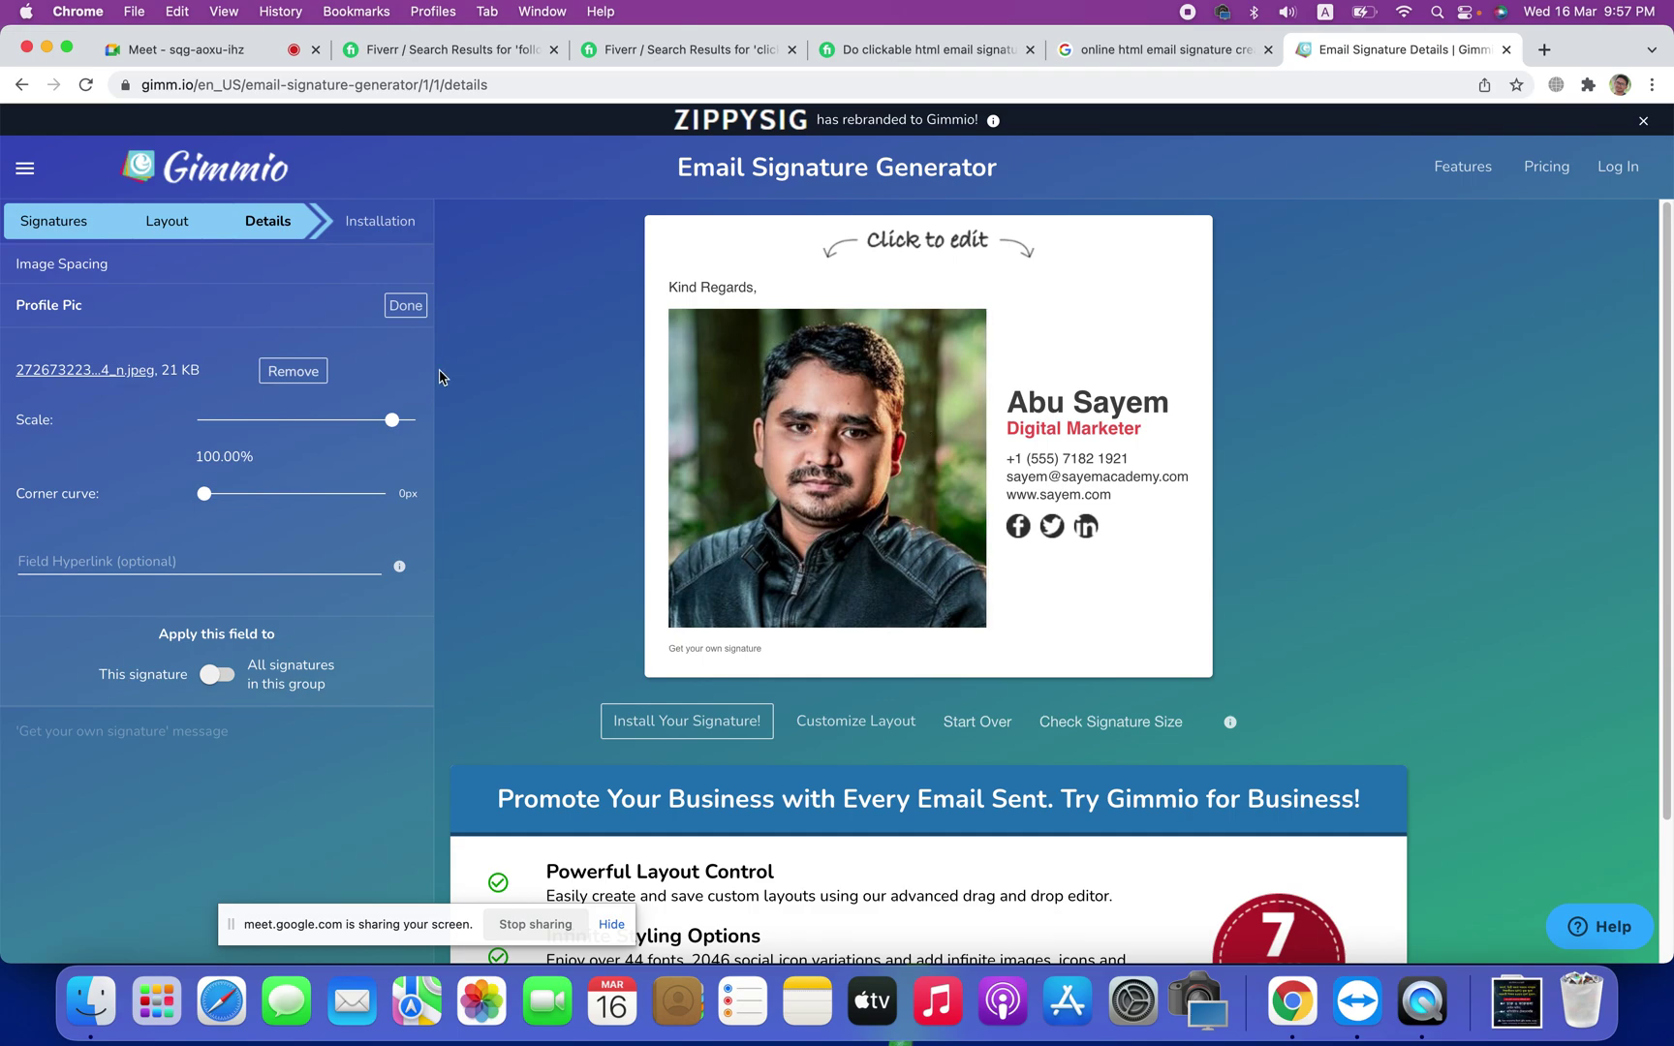
{"action": "mouse_move", "coordinate": [391, 433]}
{"action": "left_mouse_down"}
{"action": "mouse_move", "coordinate": [331, 434]}
{"action": "mouse_move", "coordinate": [365, 437]}
{"action": "left_mouse_up"}
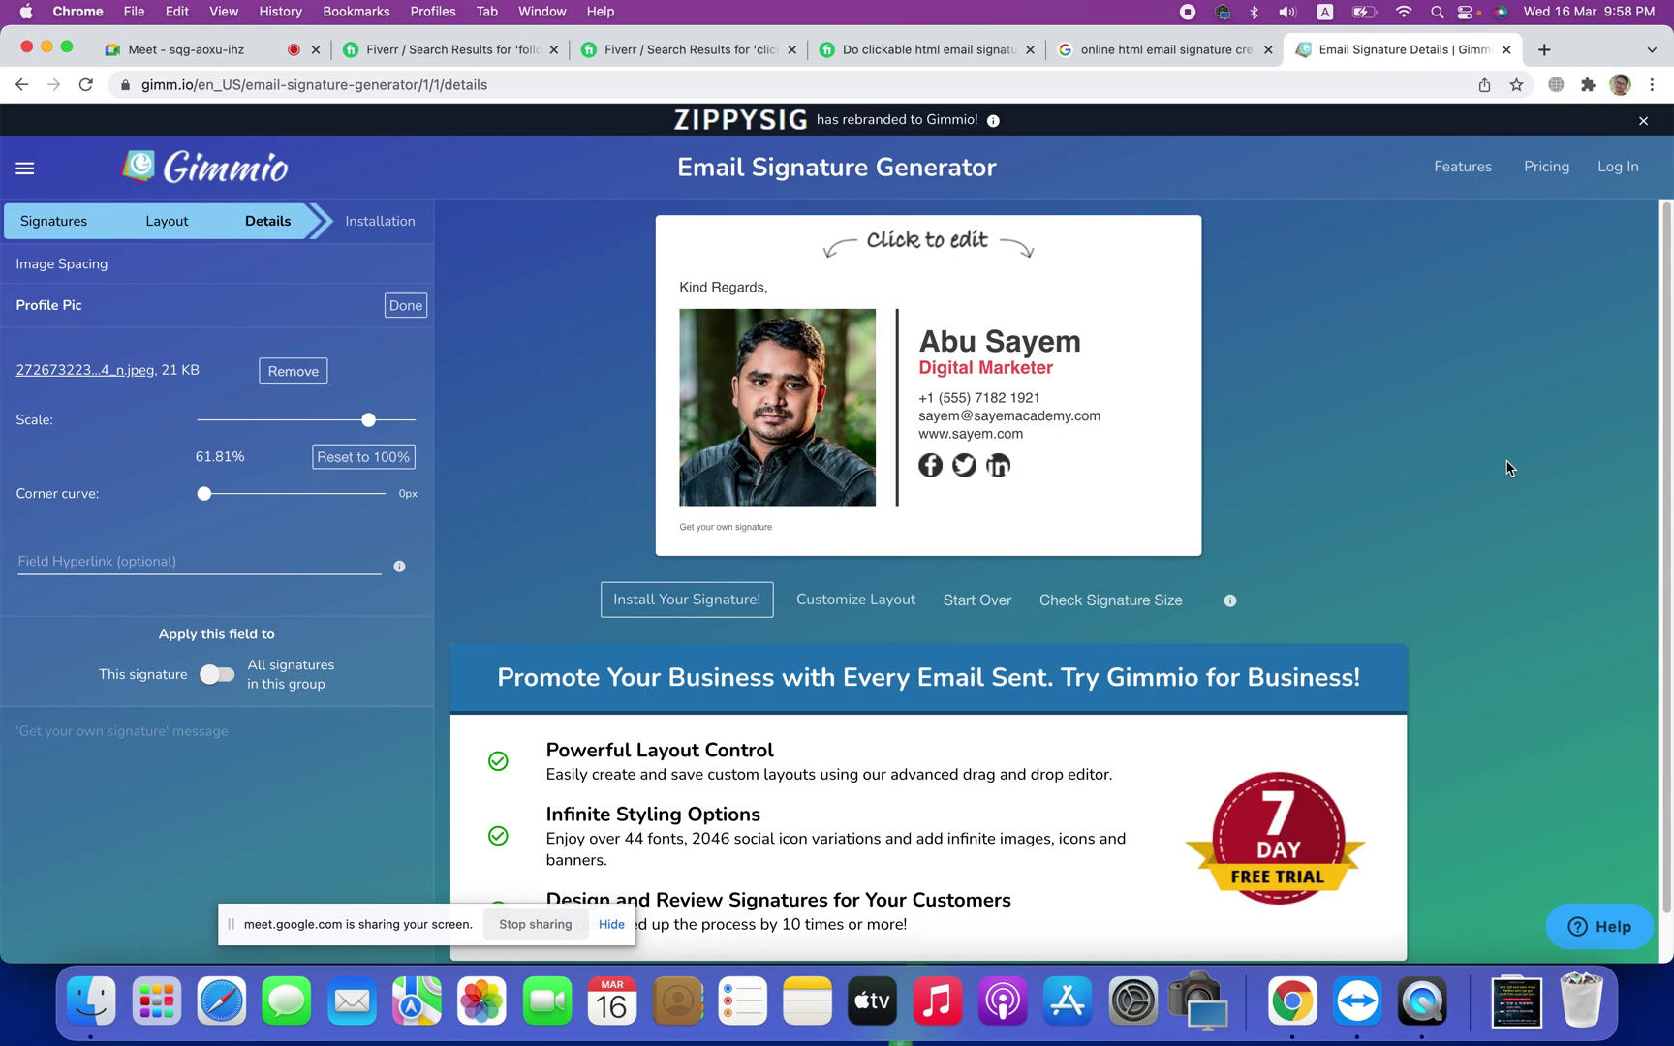
Step: Keep the Facebook icon type and link it to the user's Facebook profile URL
{"action": "left_click", "coordinate": [930, 469]}
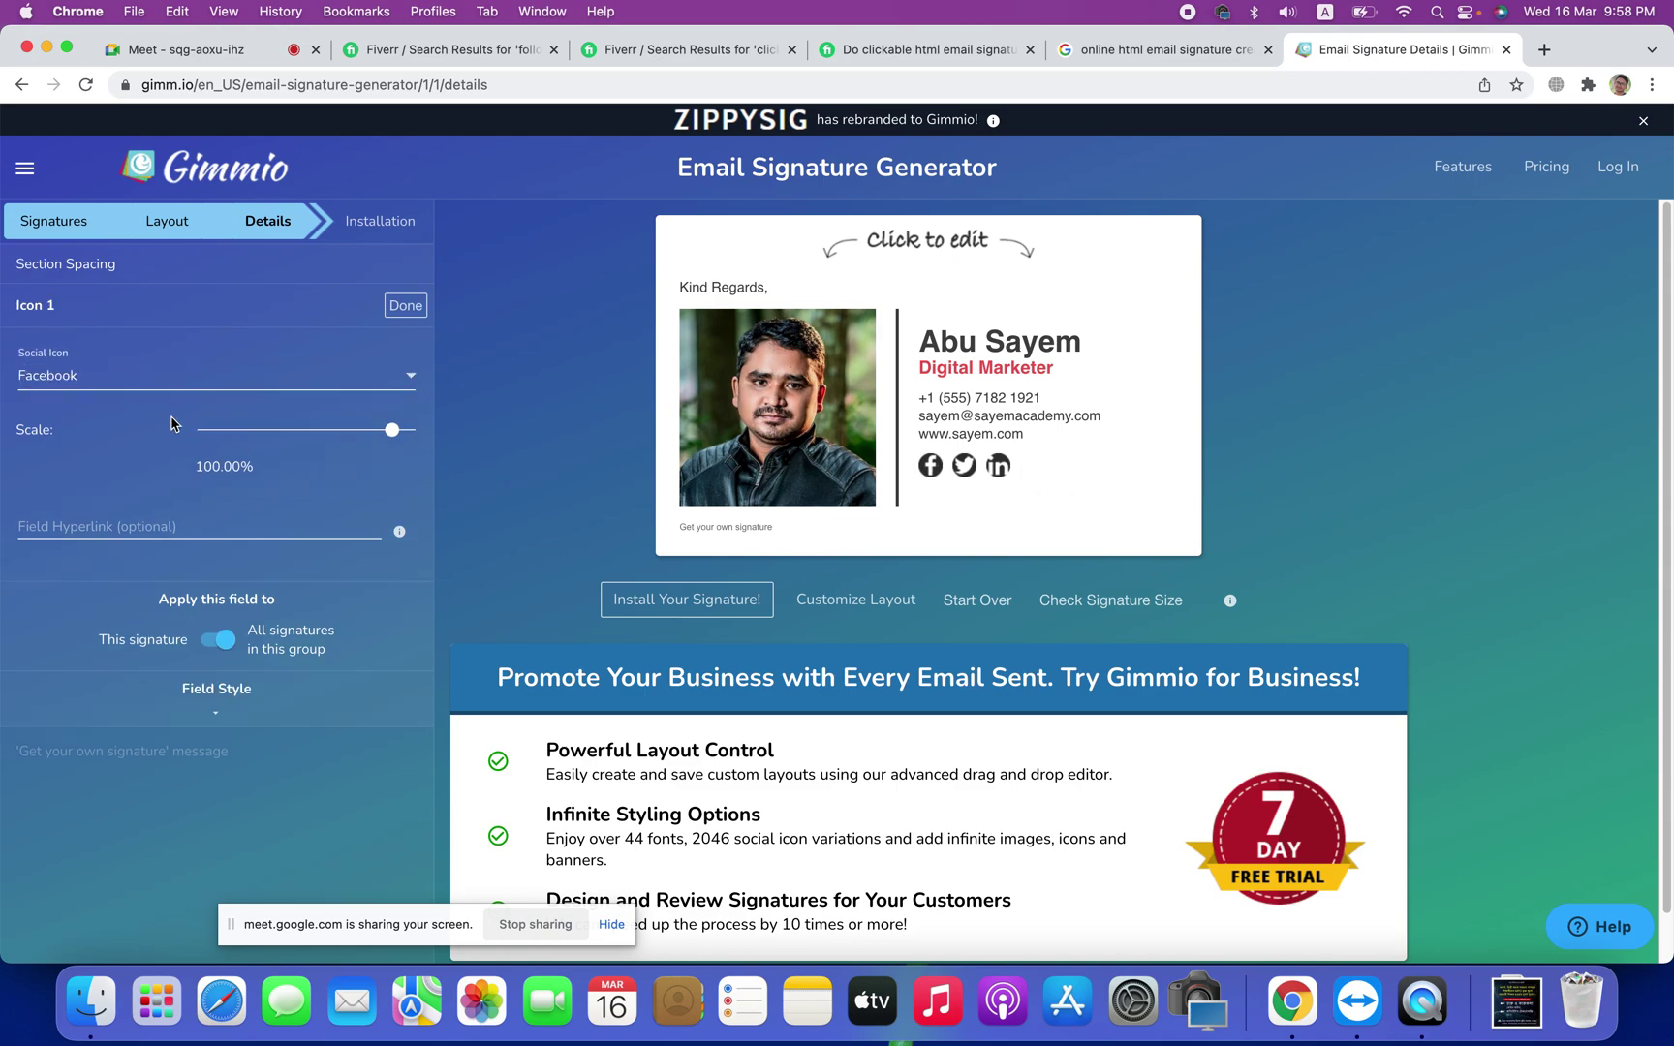
{"action": "left_click", "coordinate": [103, 376]}
{"action": "left_click", "coordinate": [103, 376]}
{"action": "left_click", "coordinate": [85, 523]}
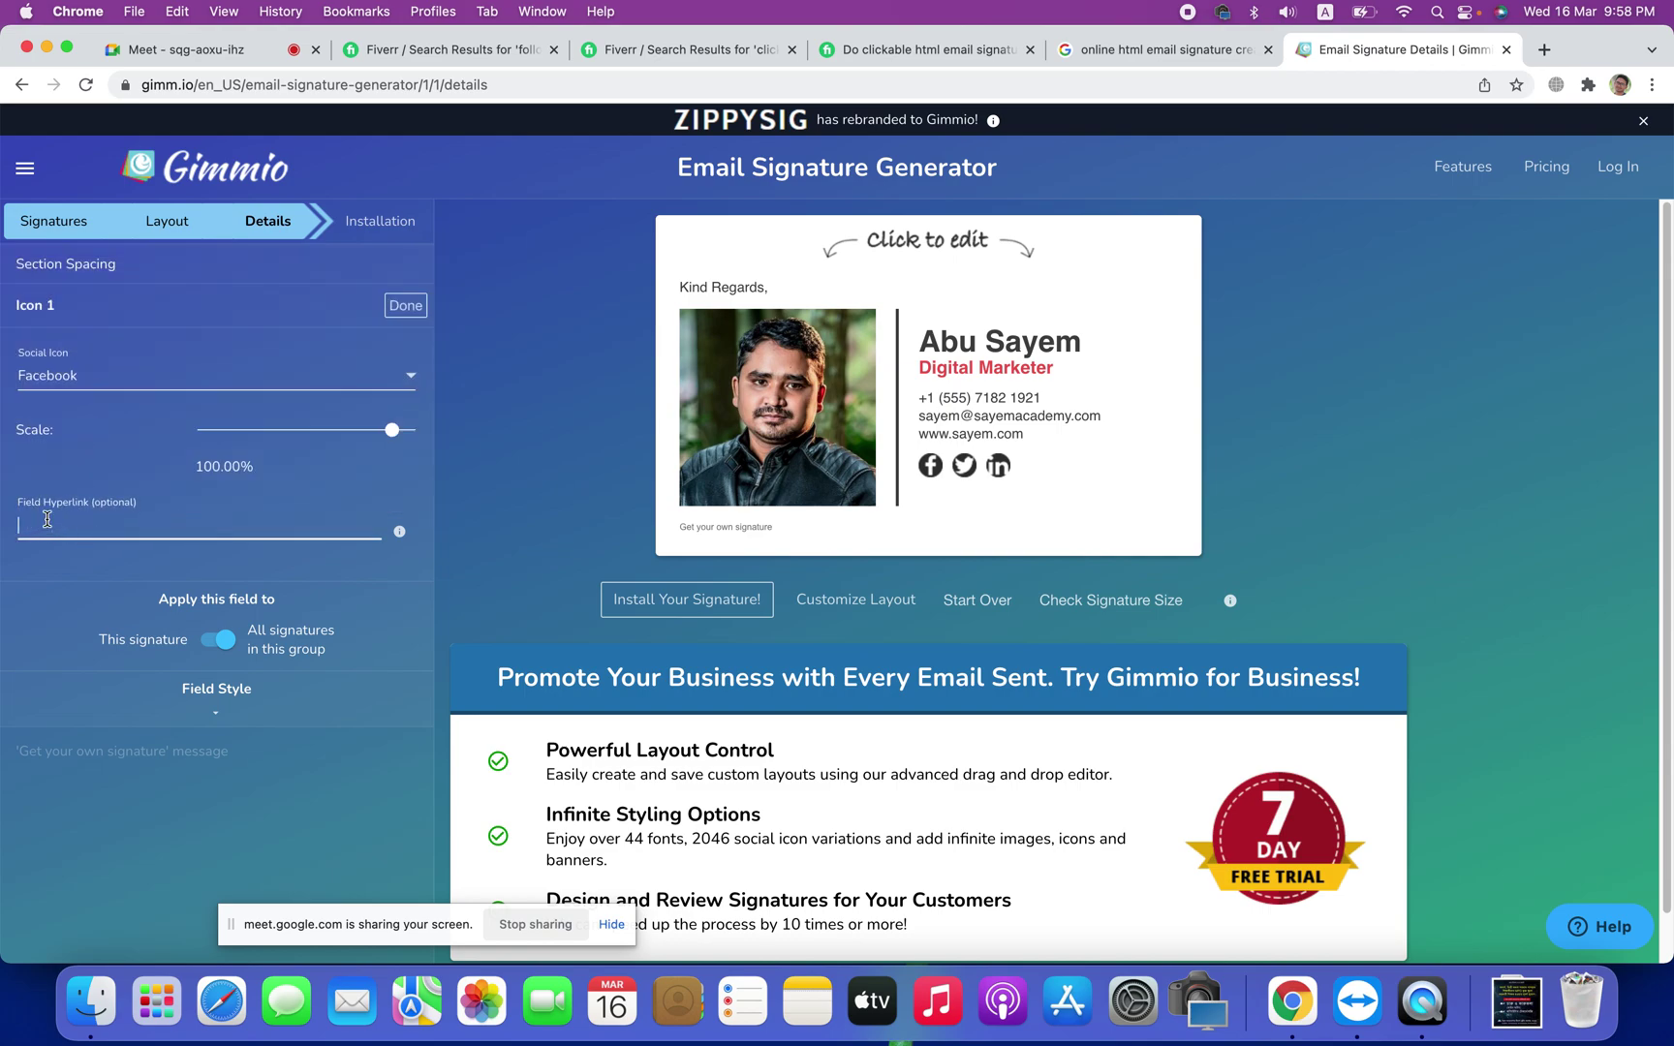
{"action": "mouse_move", "coordinate": [65, 614]}
{"action": "left_click", "coordinate": [107, 529]}
{"action": "type", "text": "ht"}
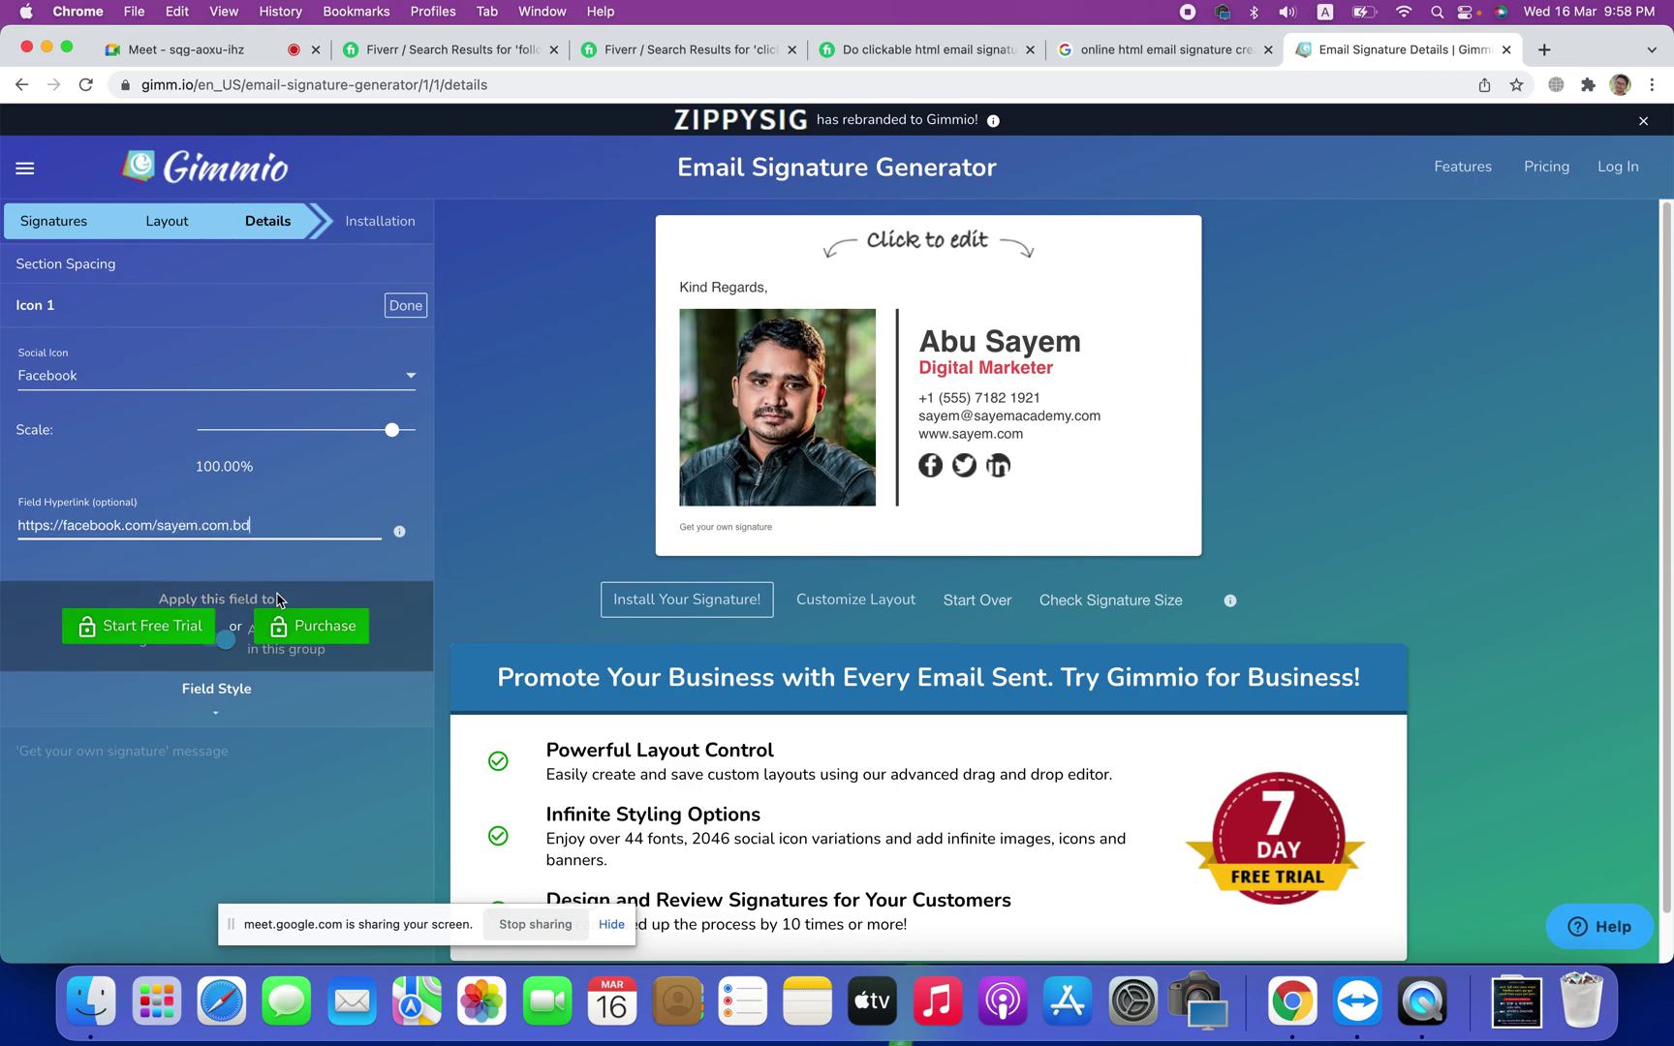
{"action": "left_click", "coordinate": [397, 308]}
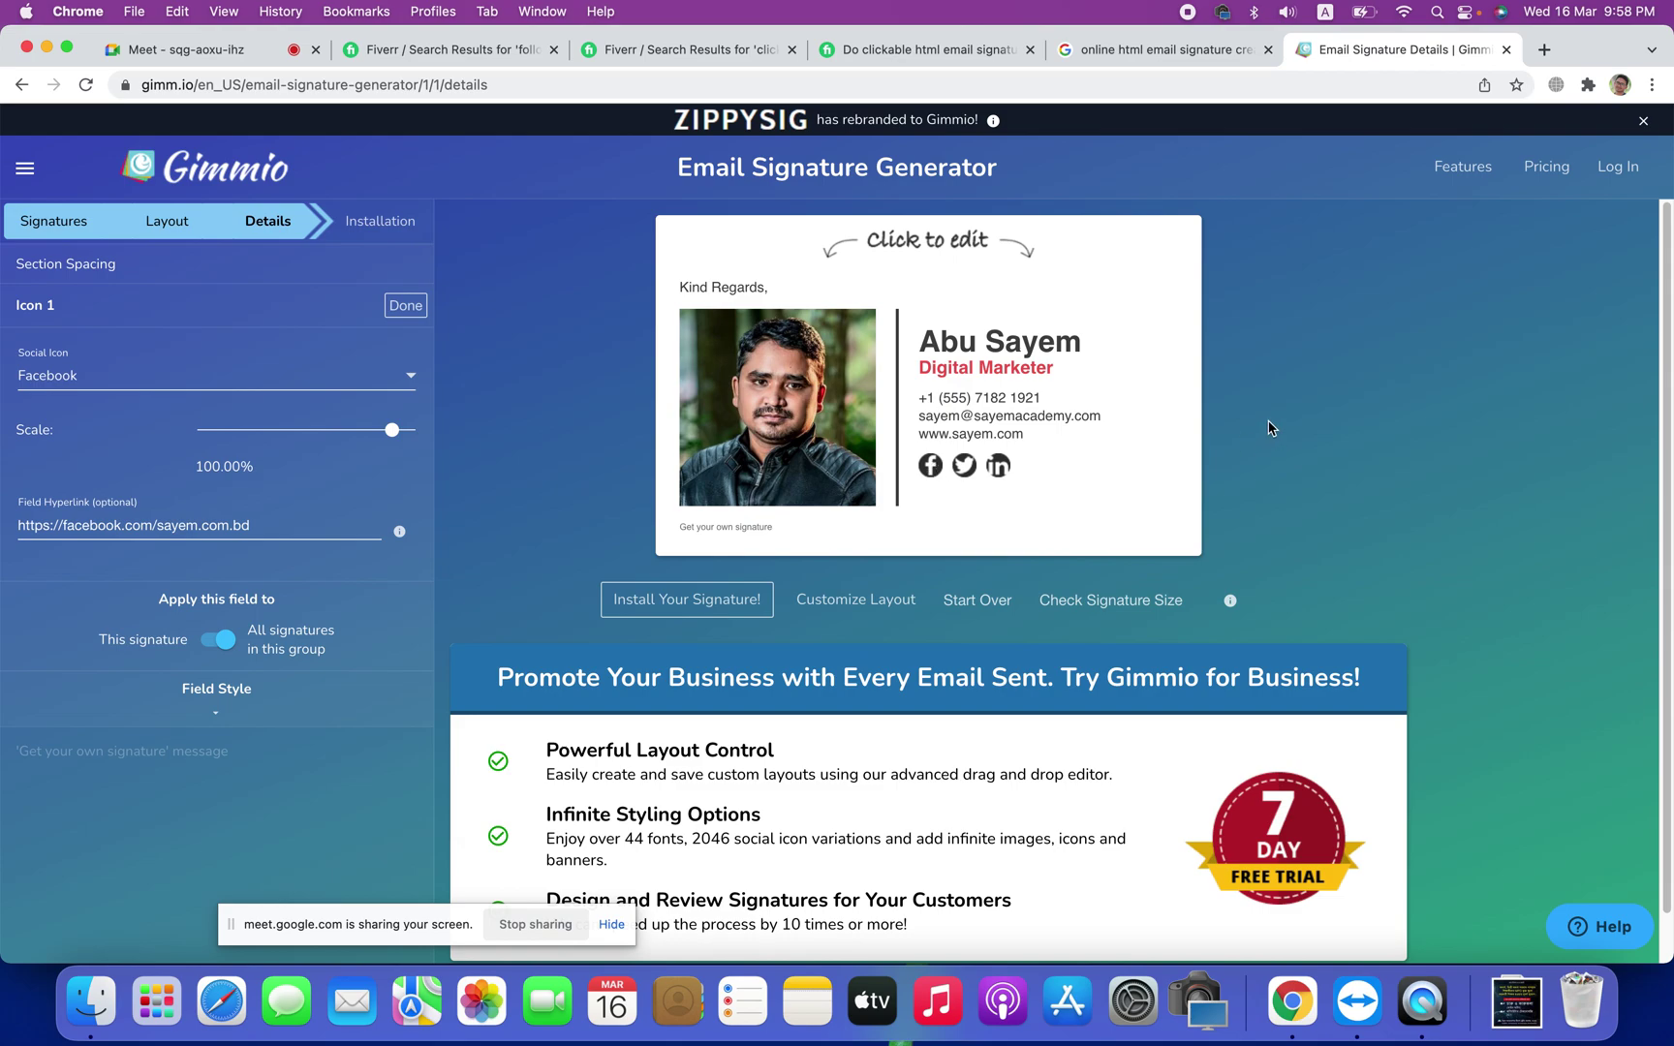
Step: Link the Twitter icon to the user's Twitter profile URL and return to all fields
{"action": "left_click", "coordinate": [974, 473]}
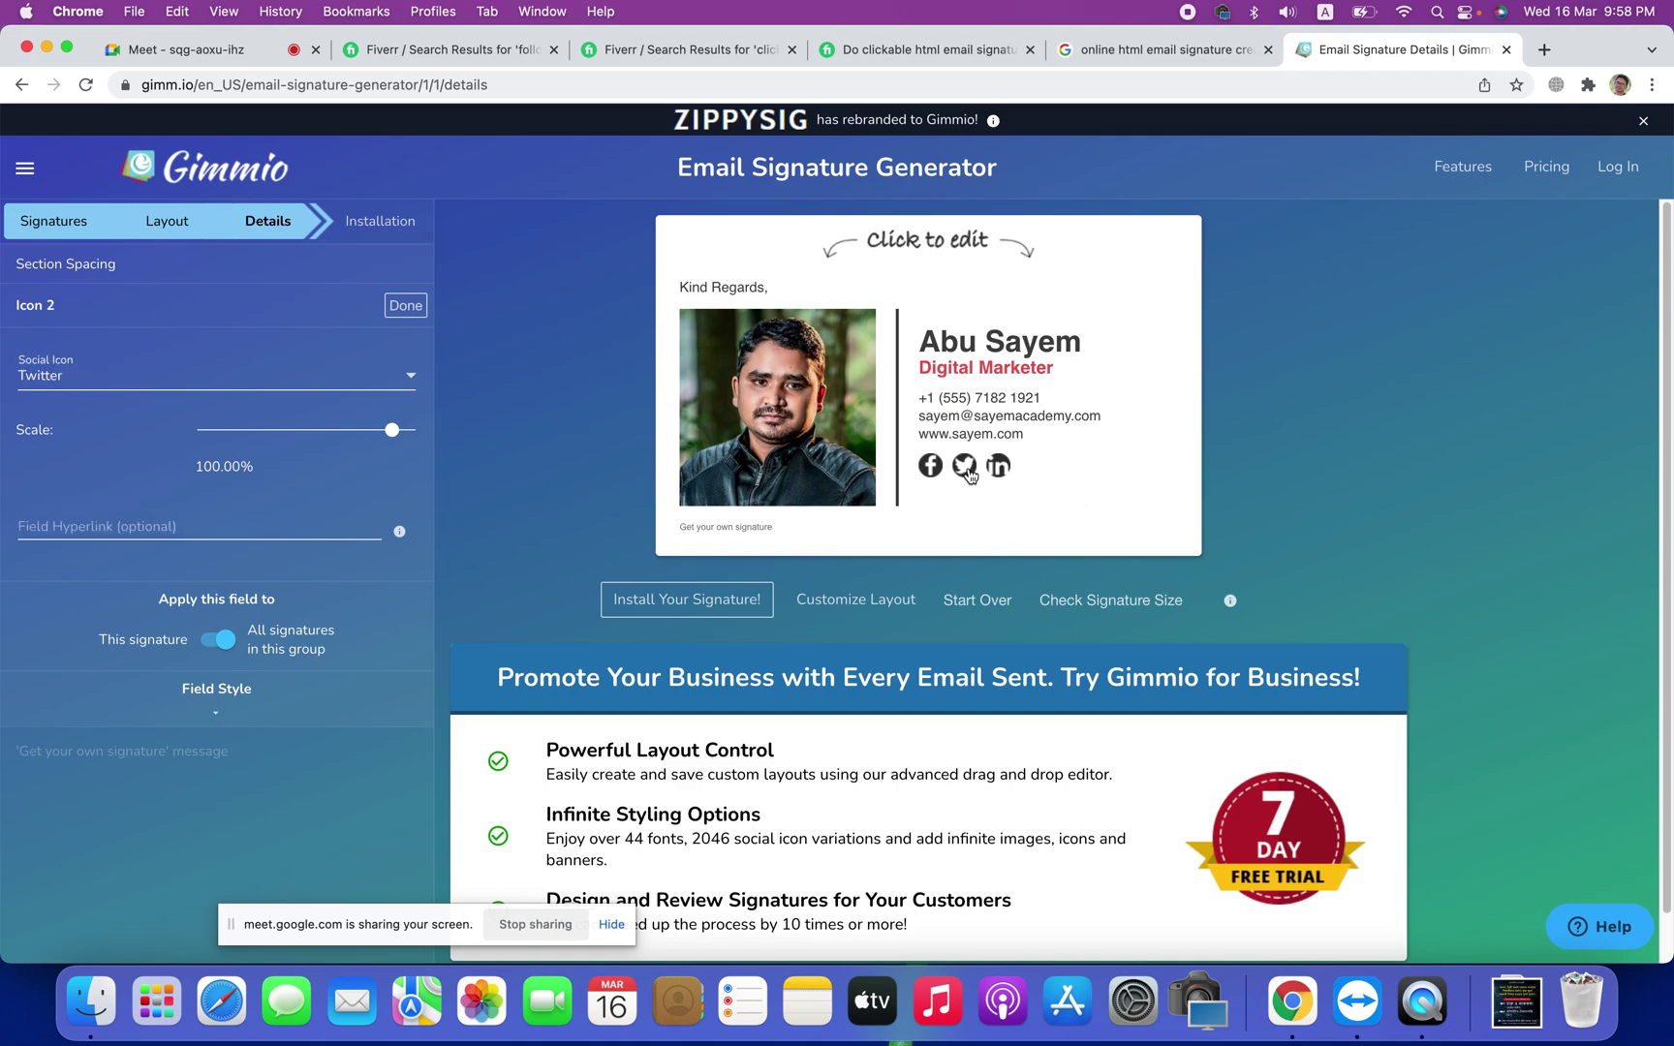
{"action": "left_click", "coordinate": [109, 532]}
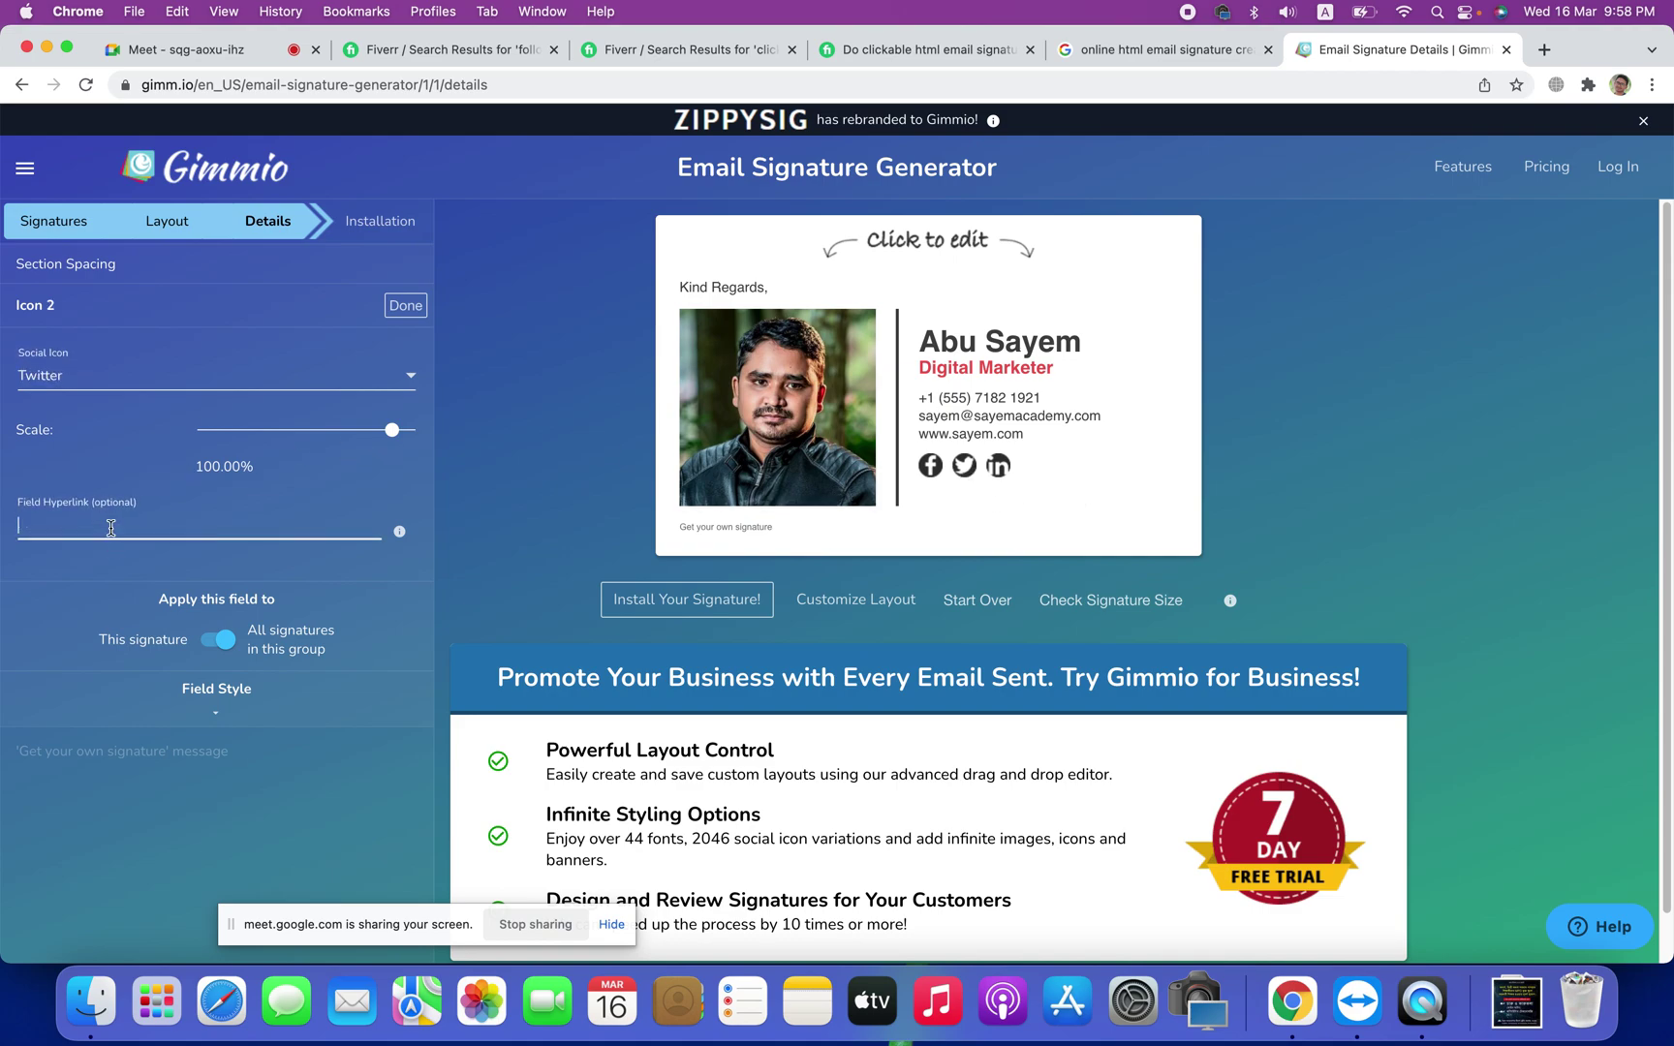
{"action": "type", "text": "https://twitter.com/amazing"}
{"action": "type", "text": "sayem"}
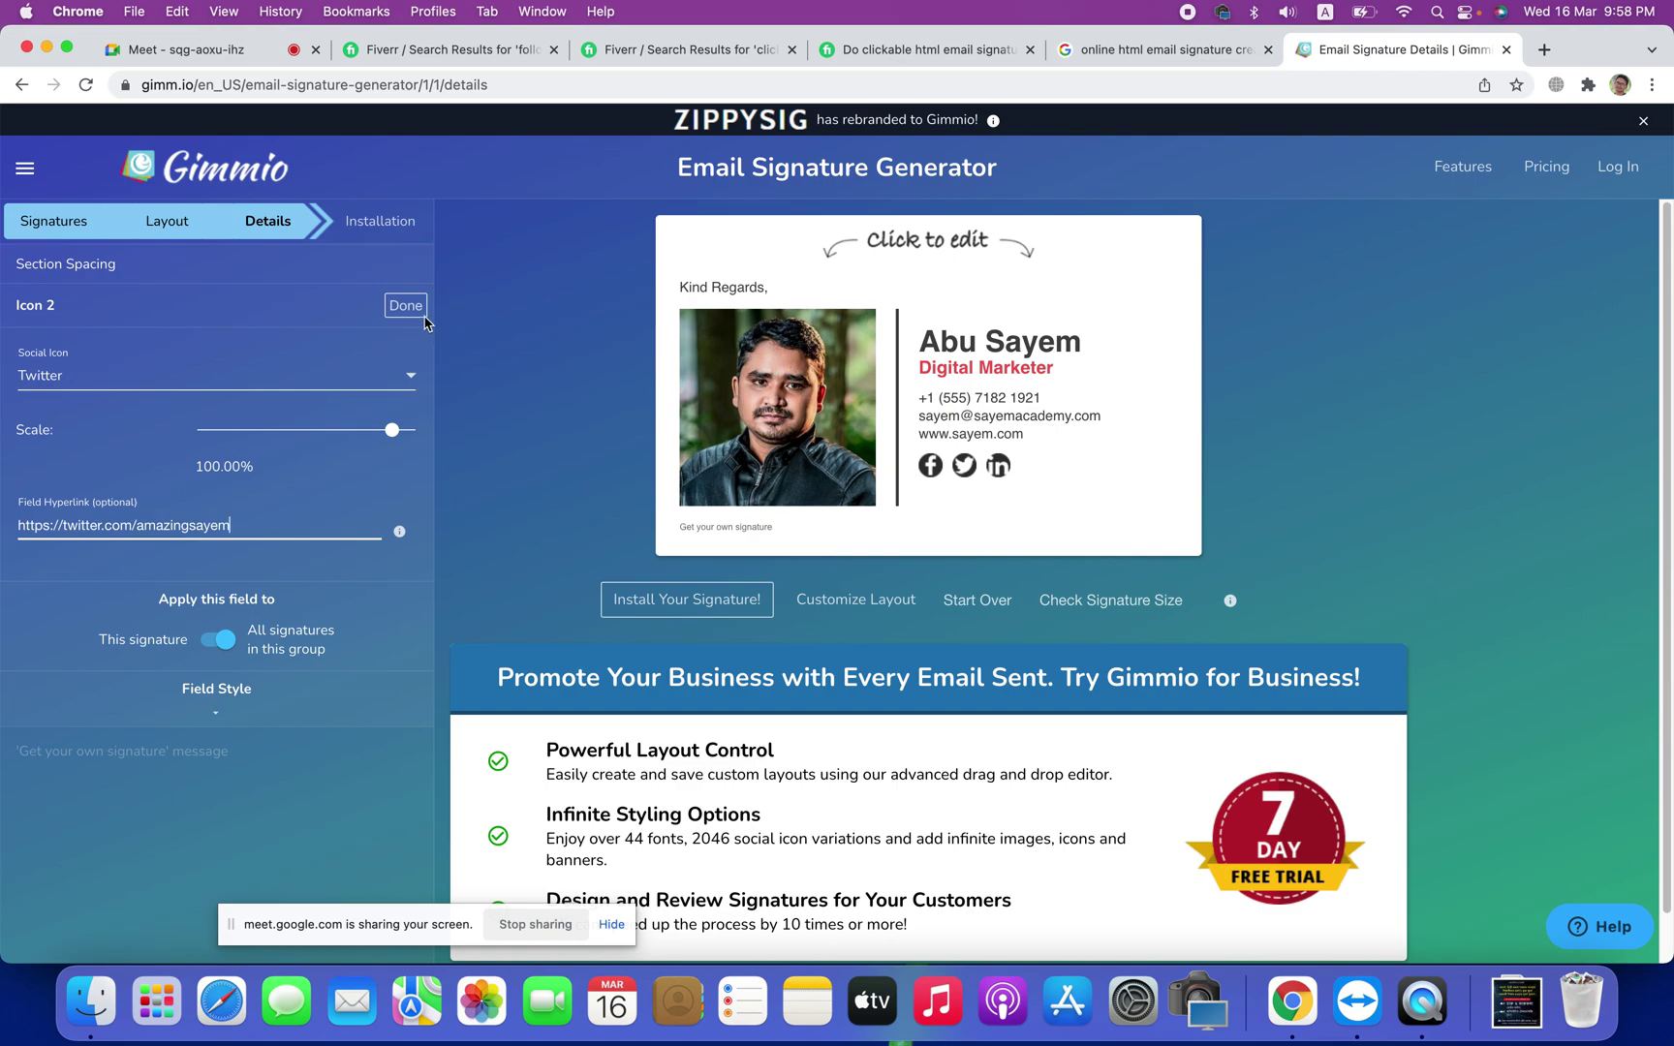
{"action": "left_click", "coordinate": [423, 308]}
{"action": "left_click", "coordinate": [417, 306]}
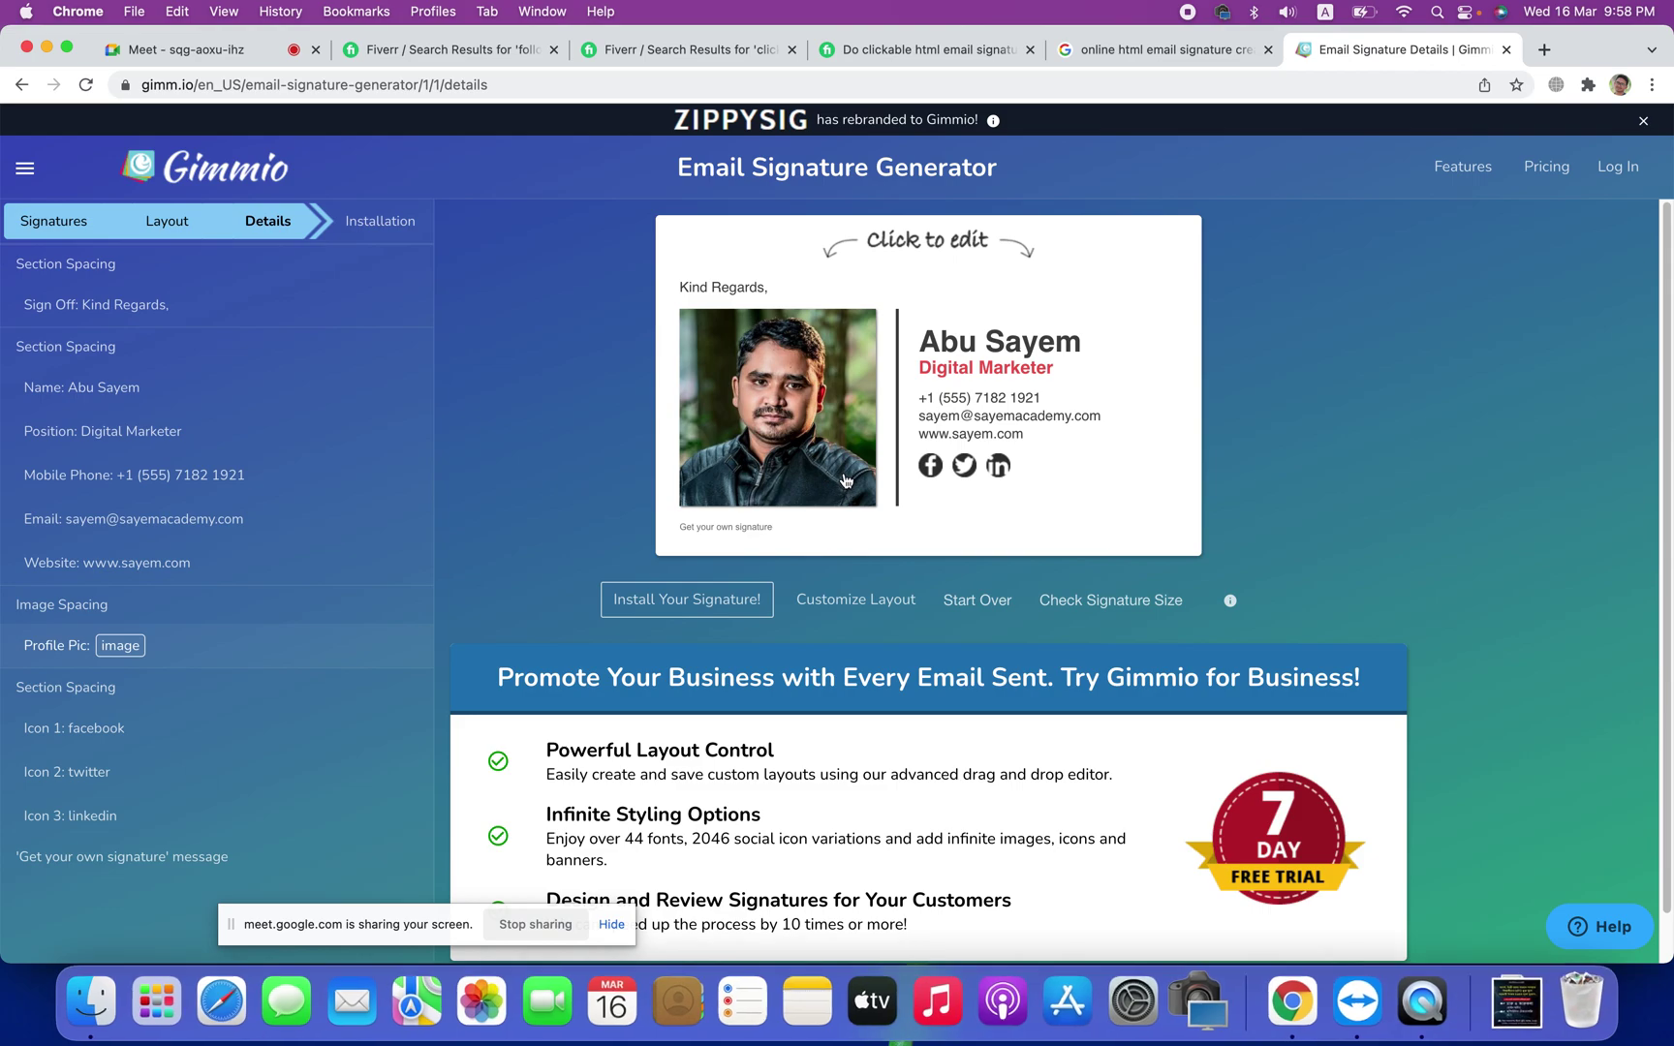
Step: Go to Install Your Signature, copy it to the clipboard, and return to the Google results tab
{"action": "left_click", "coordinate": [678, 606]}
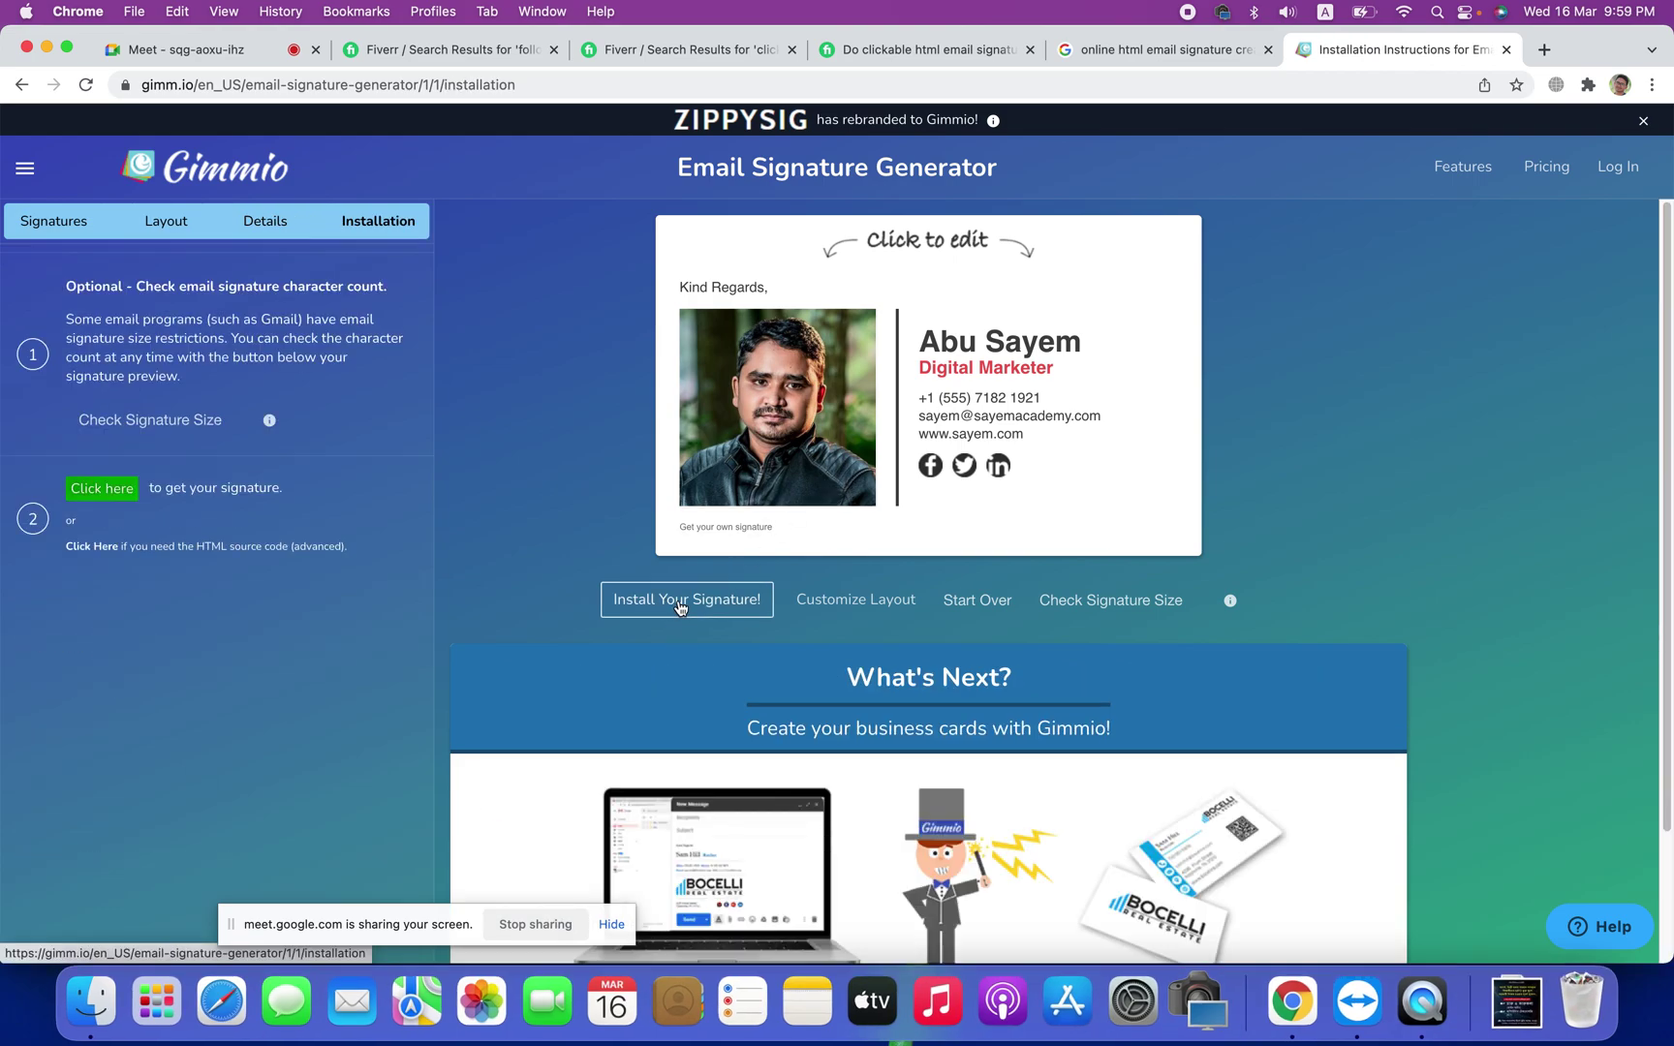
{"action": "left_click", "coordinate": [114, 491]}
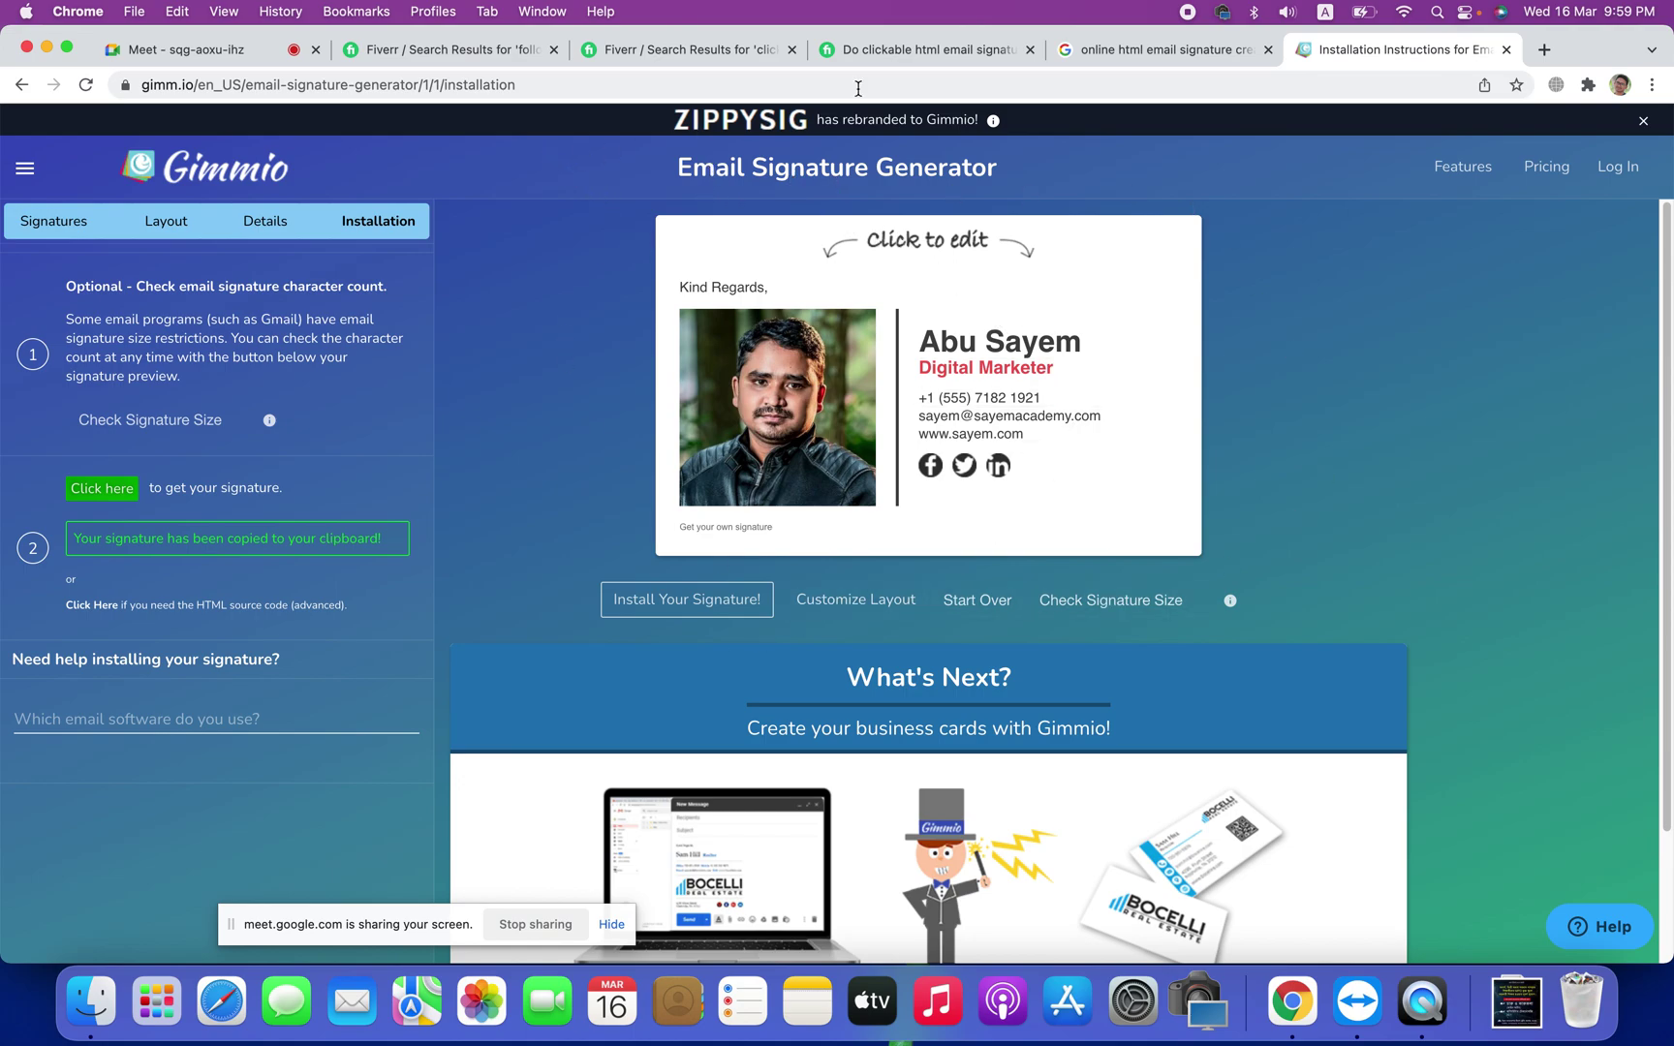
{"action": "left_click", "coordinate": [1163, 50]}
Step: Replace the current address with gmail and go to the Gmail site
{"action": "left_click", "coordinate": [765, 79]}
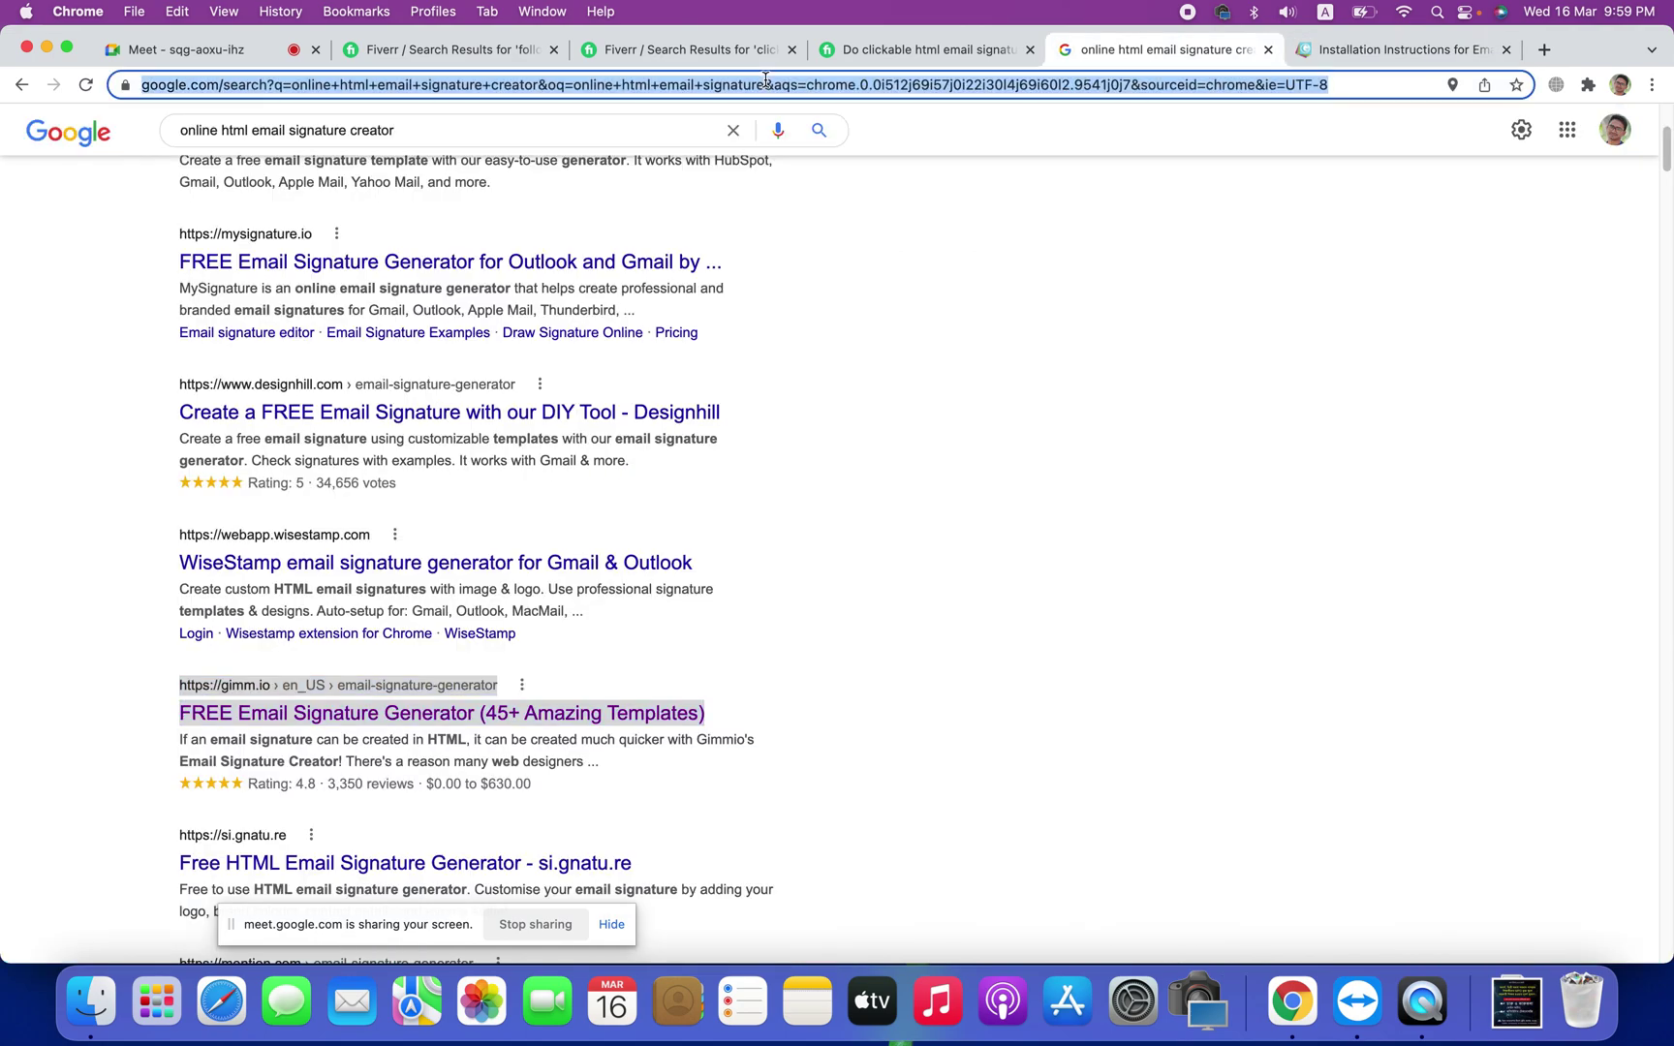
{"action": "type", "text": "gmail"}
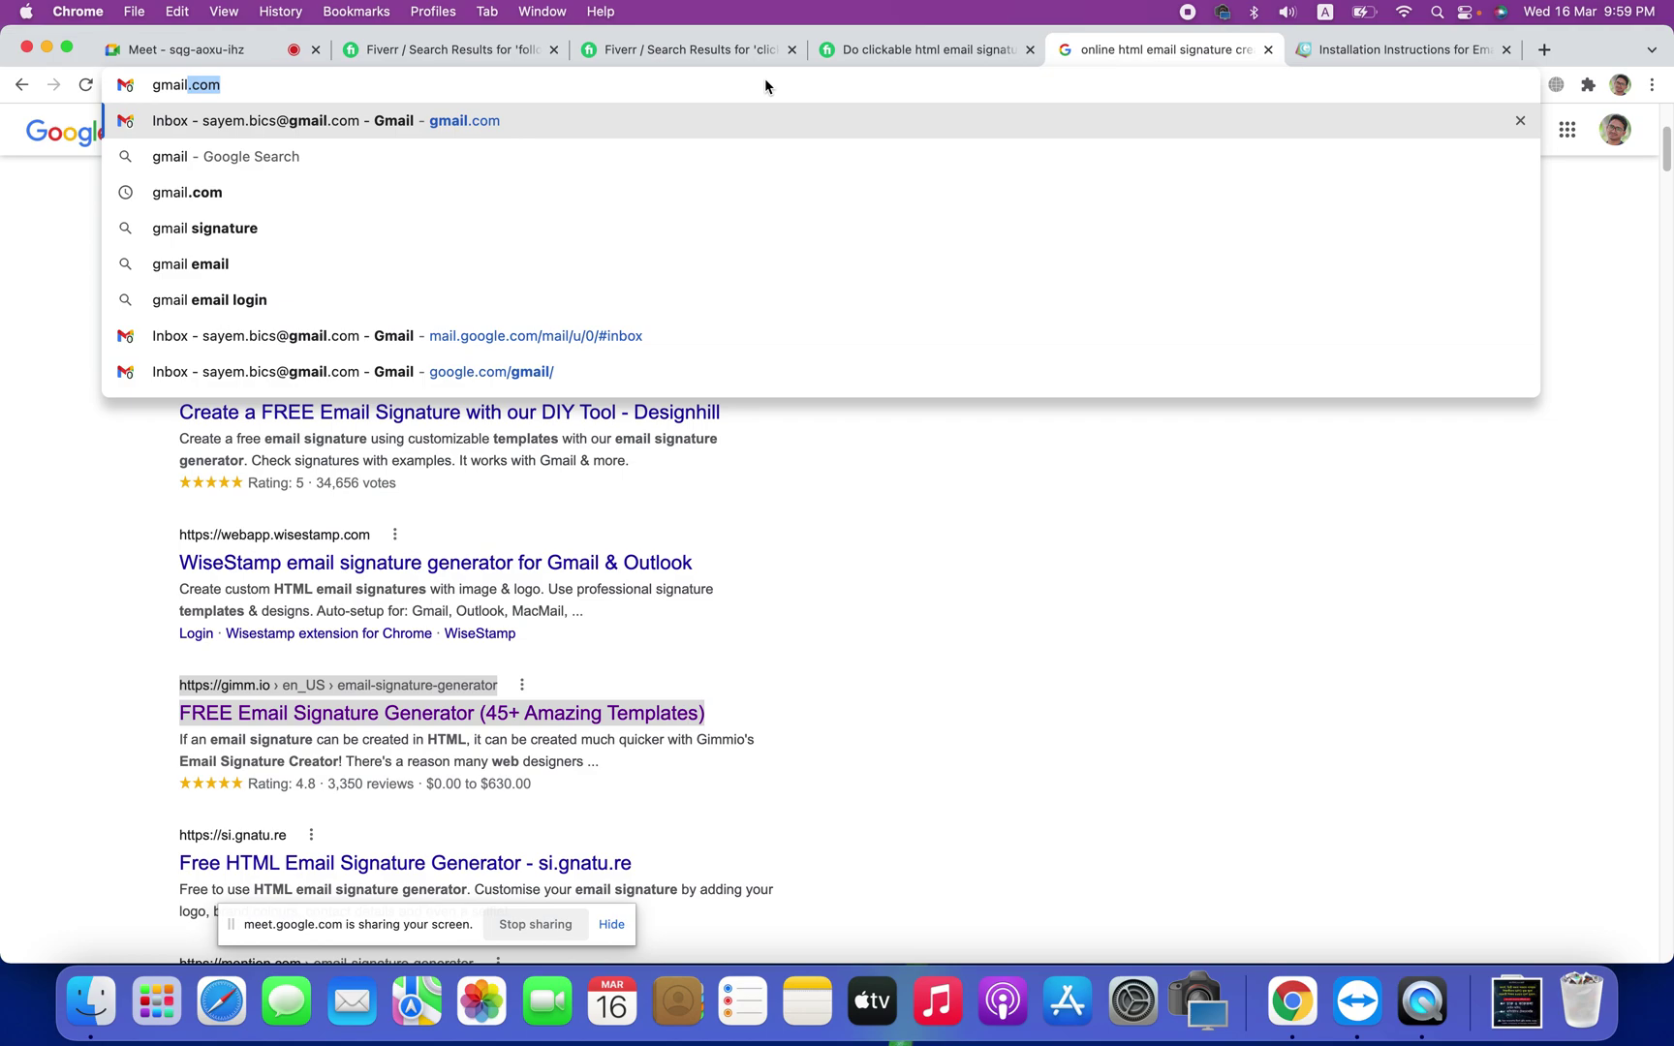
{"action": "key", "text": "Return"}
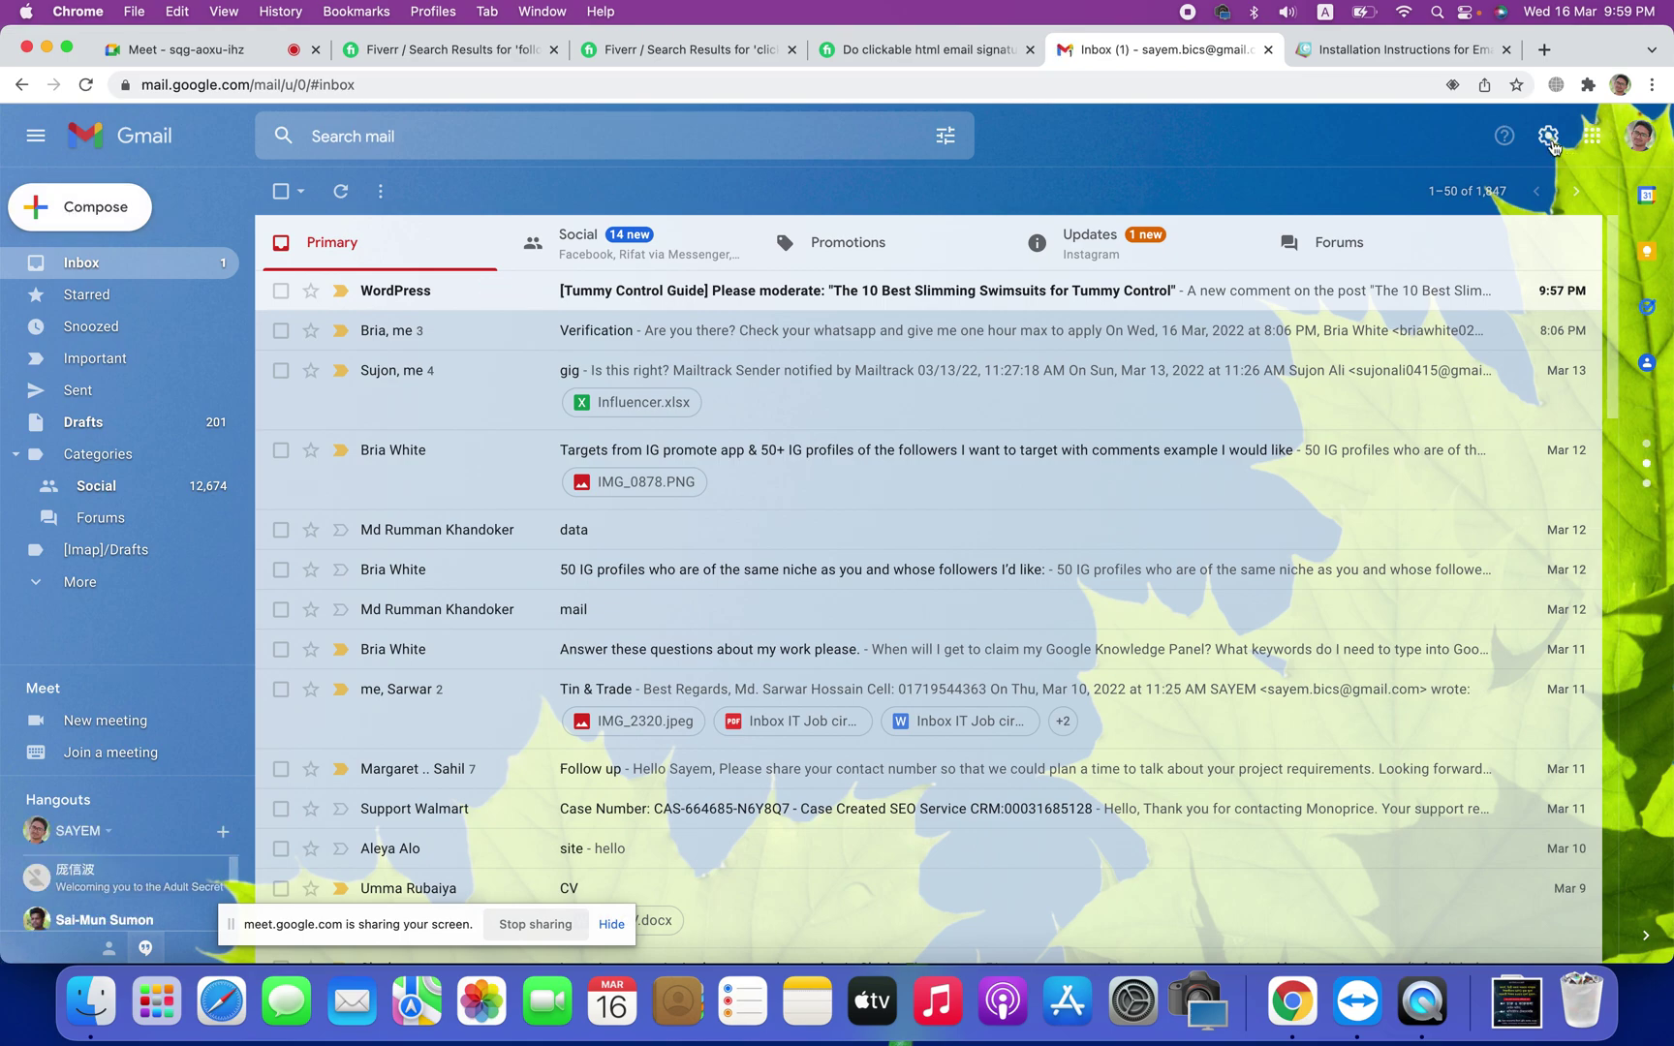
Step: In Gmail's full settings, erase the old signature's text and delete the signature
{"action": "left_click", "coordinate": [1550, 136]}
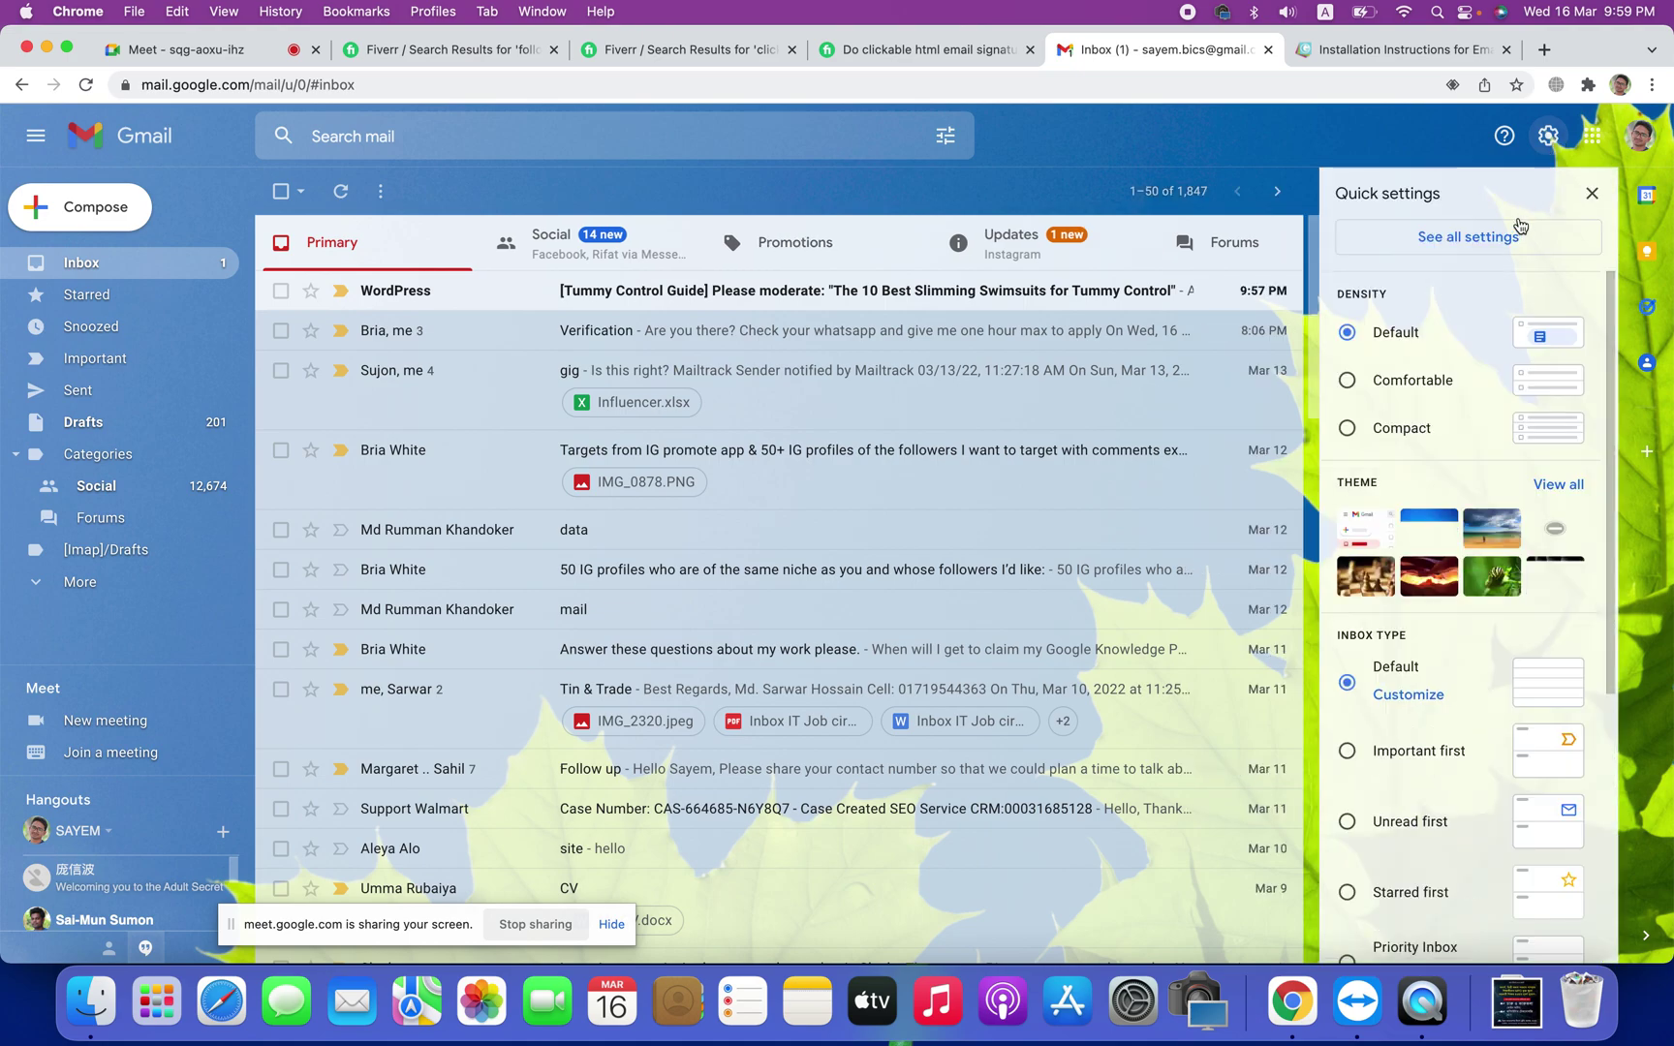
{"action": "left_click", "coordinate": [1447, 245]}
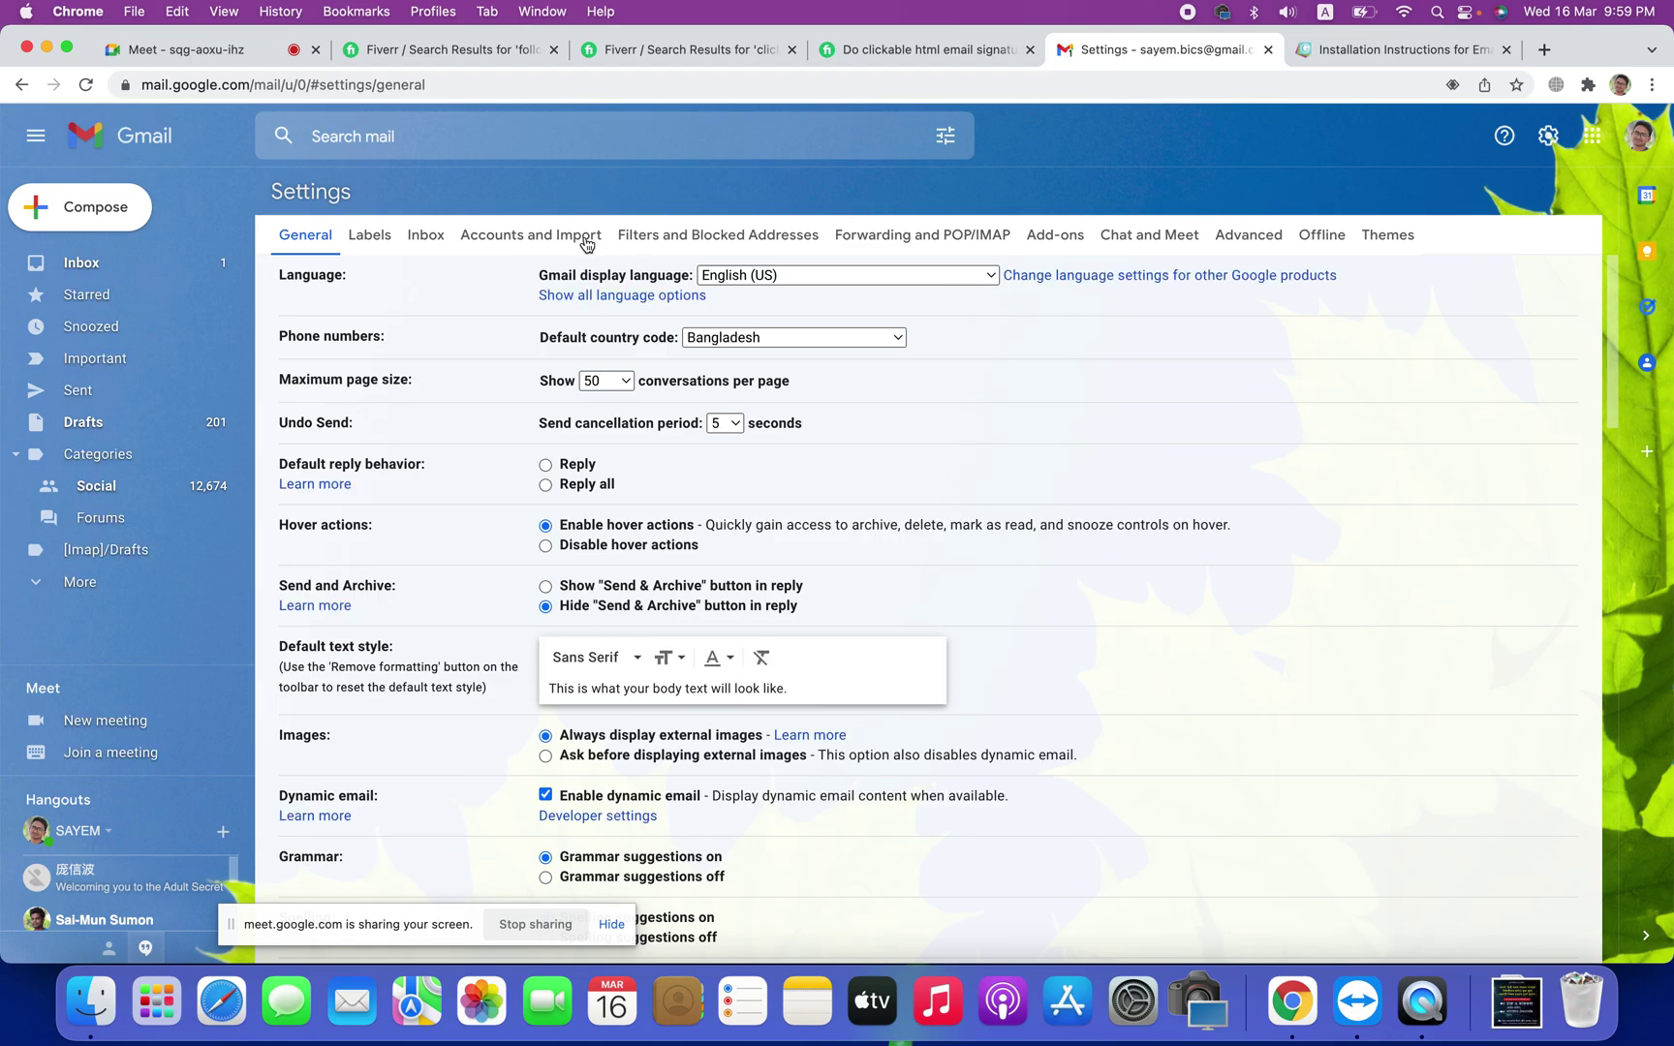
{"action": "scroll", "coordinate": [825, 485], "scroll_direction": "down", "scroll_amount": 6}
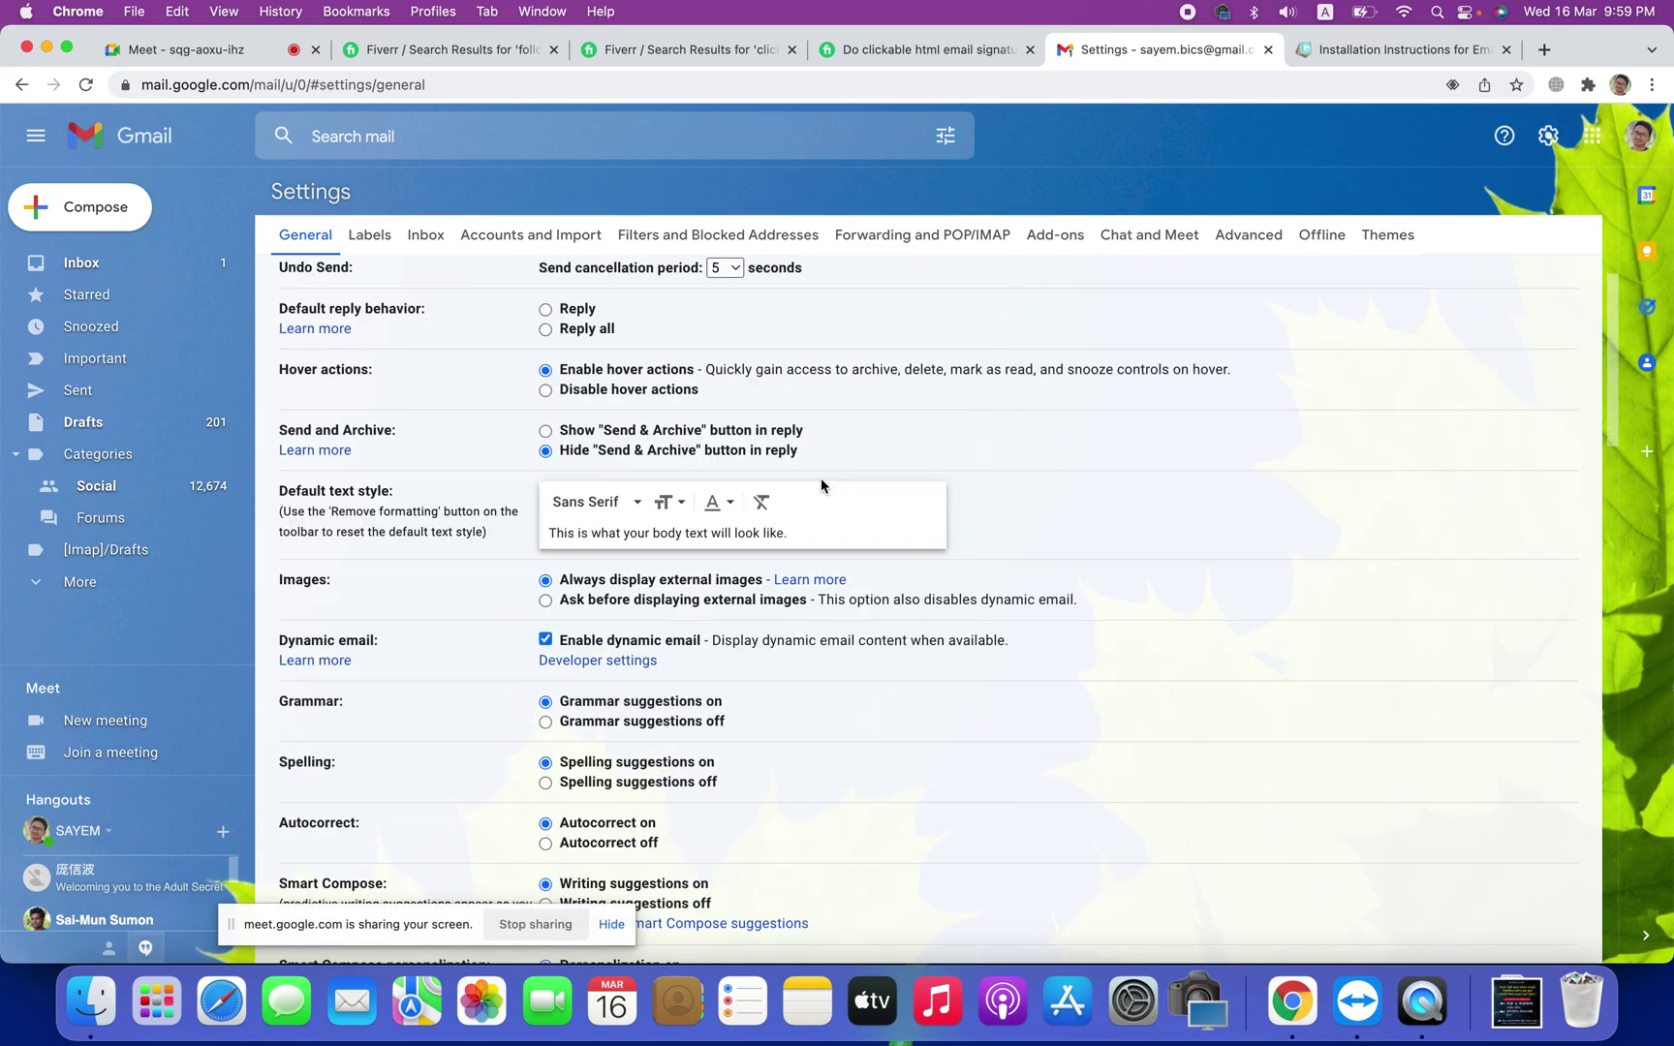
{"action": "scroll", "coordinate": [824, 485], "scroll_direction": "down", "scroll_amount": 12}
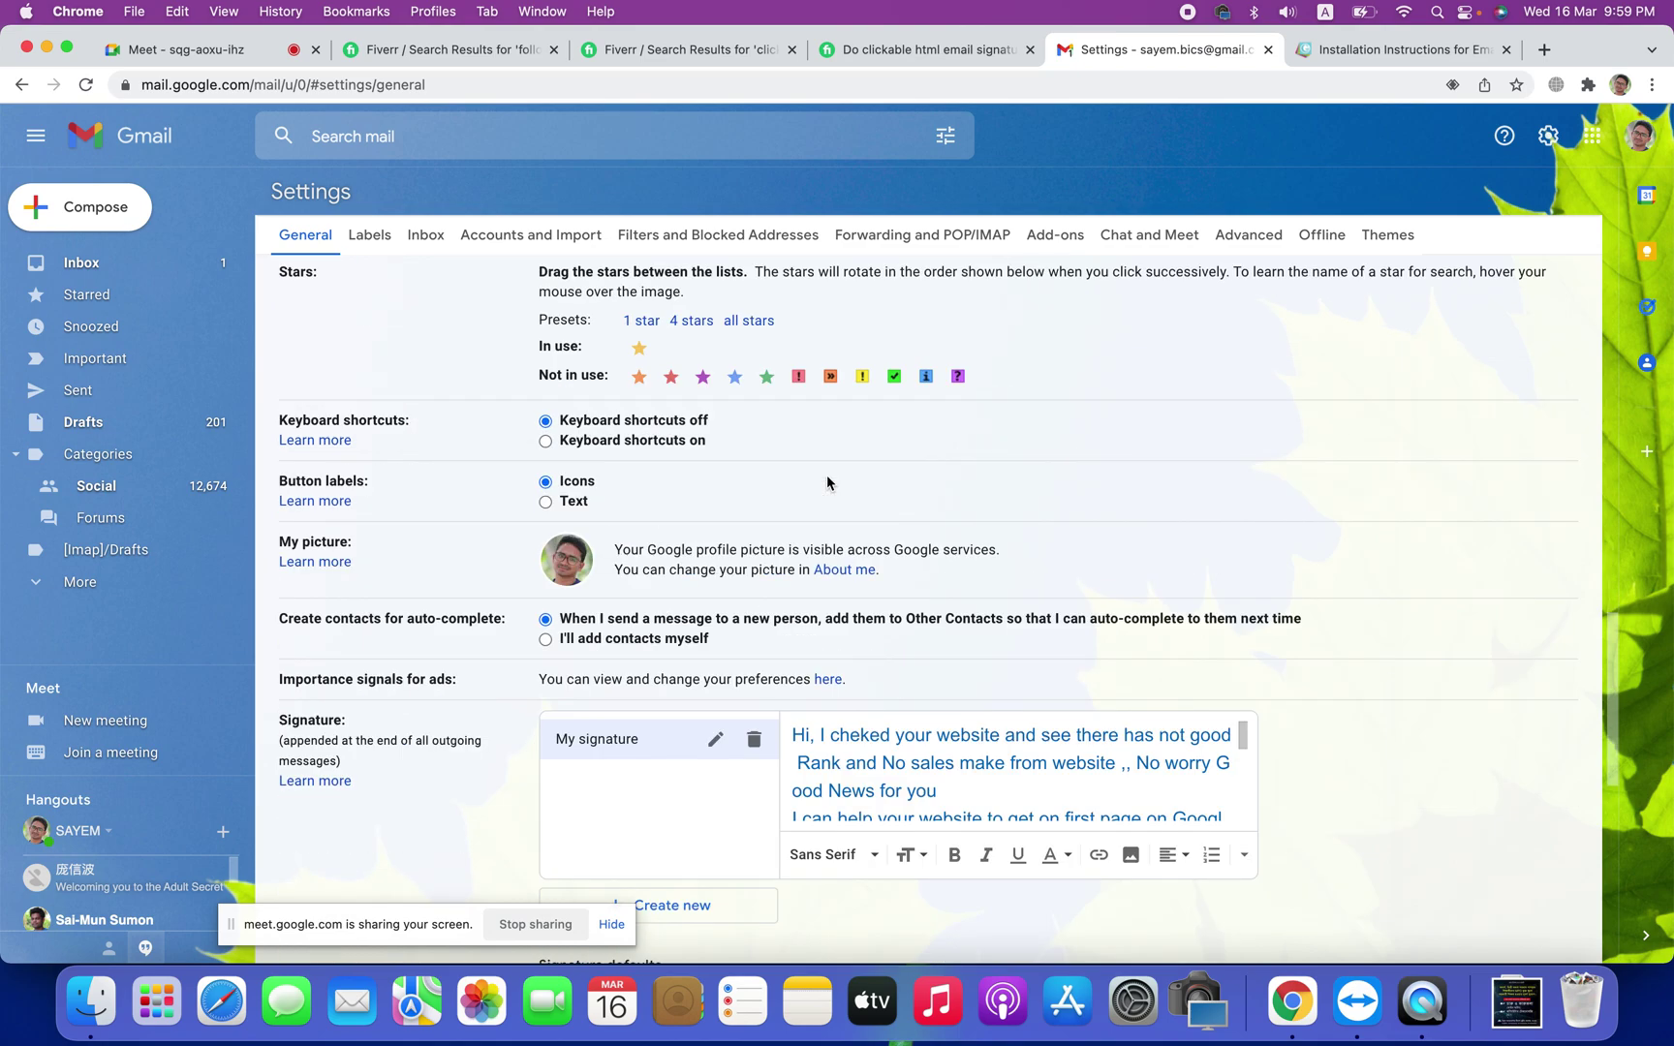
{"action": "scroll", "coordinate": [829, 482], "scroll_direction": "down", "scroll_amount": 3}
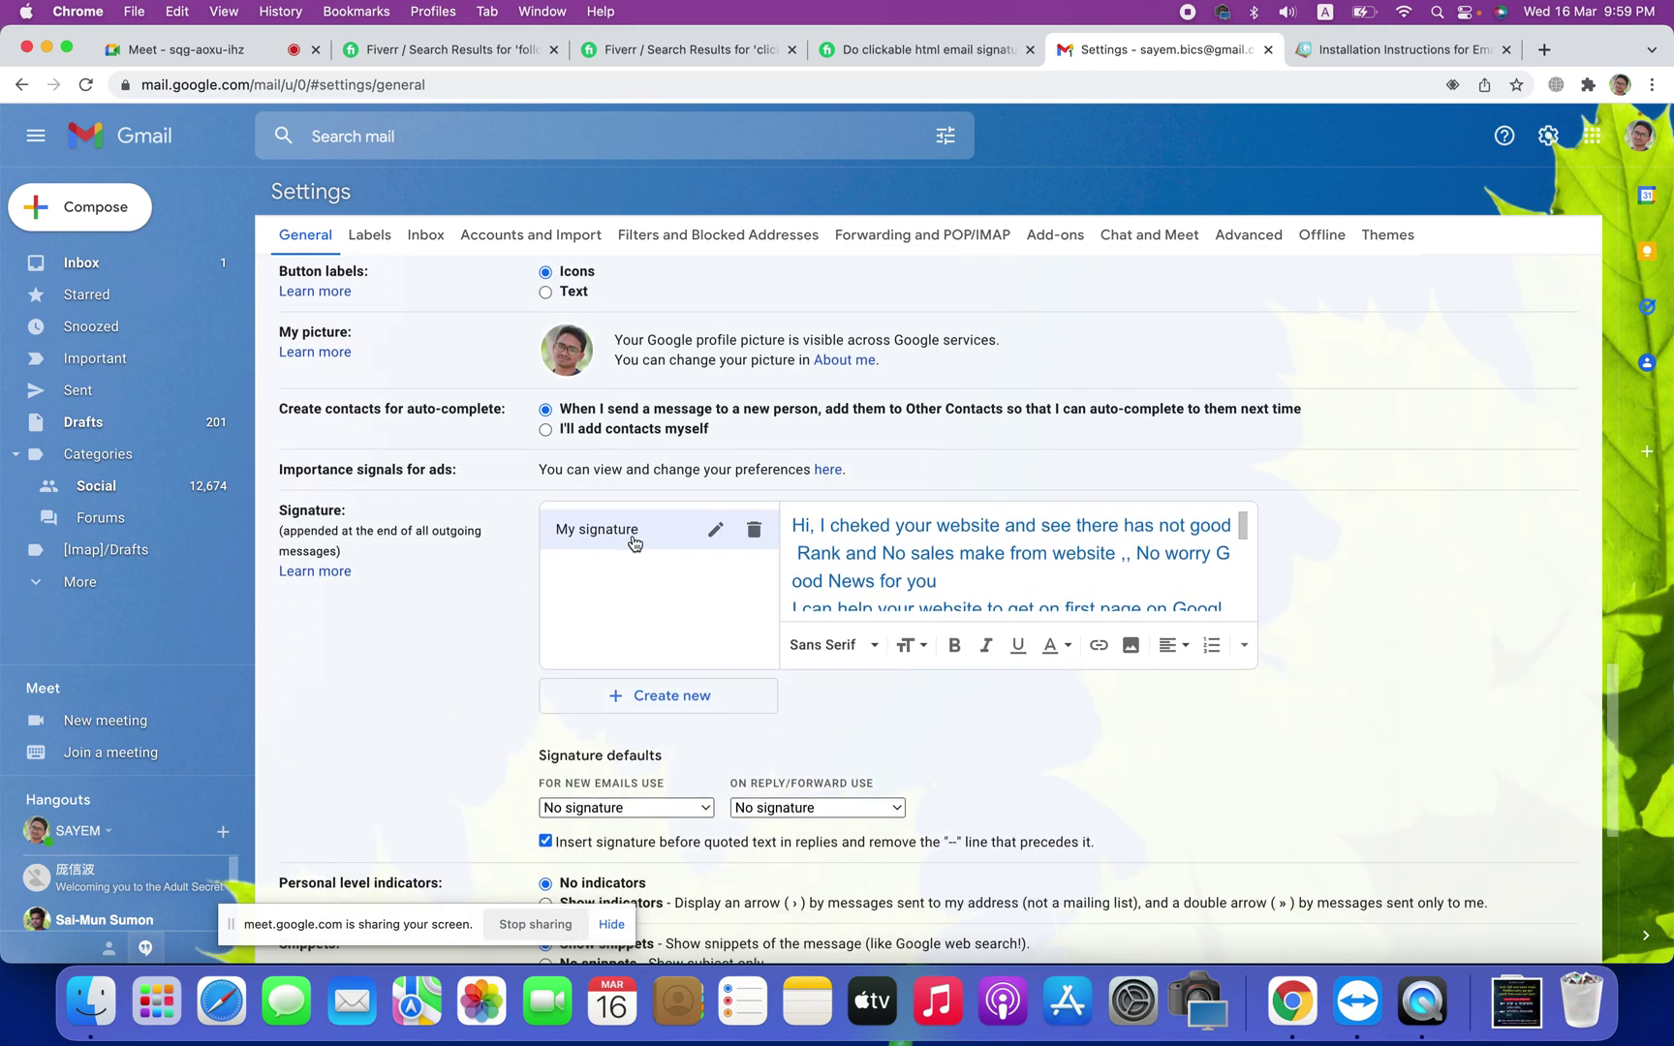
{"action": "left_click", "coordinate": [968, 572]}
{"action": "key", "text": "super+a"}
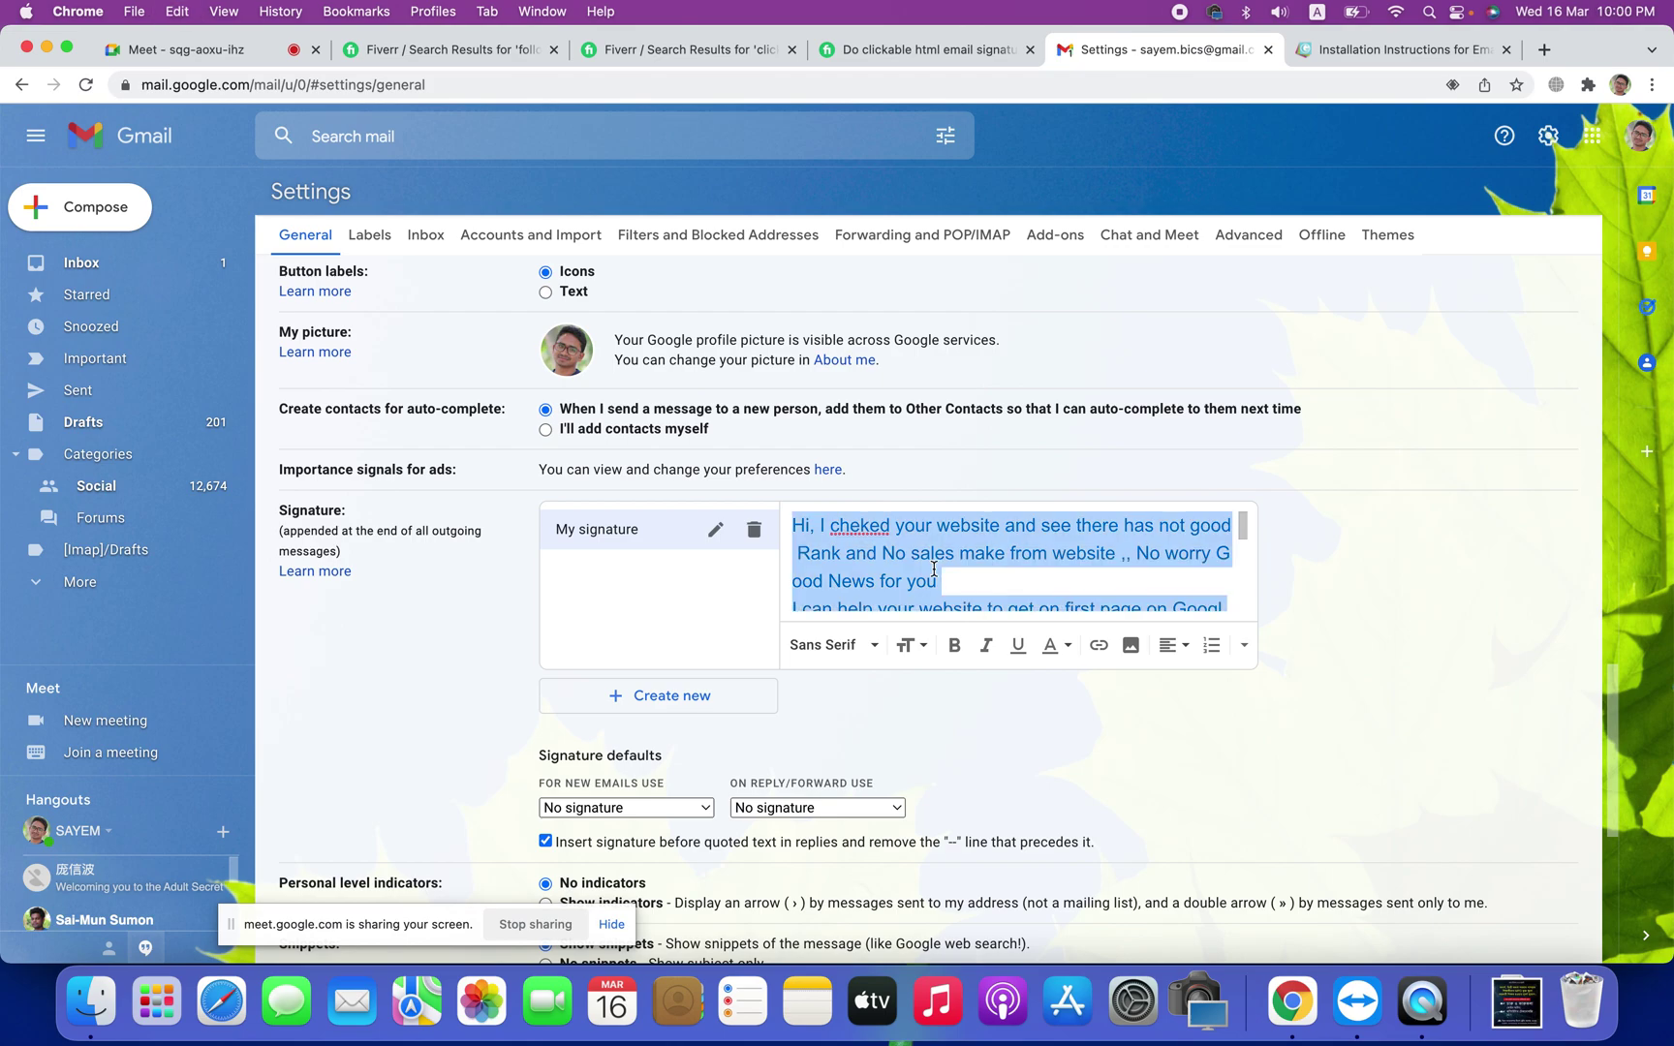
{"action": "key", "text": "BackSpace"}
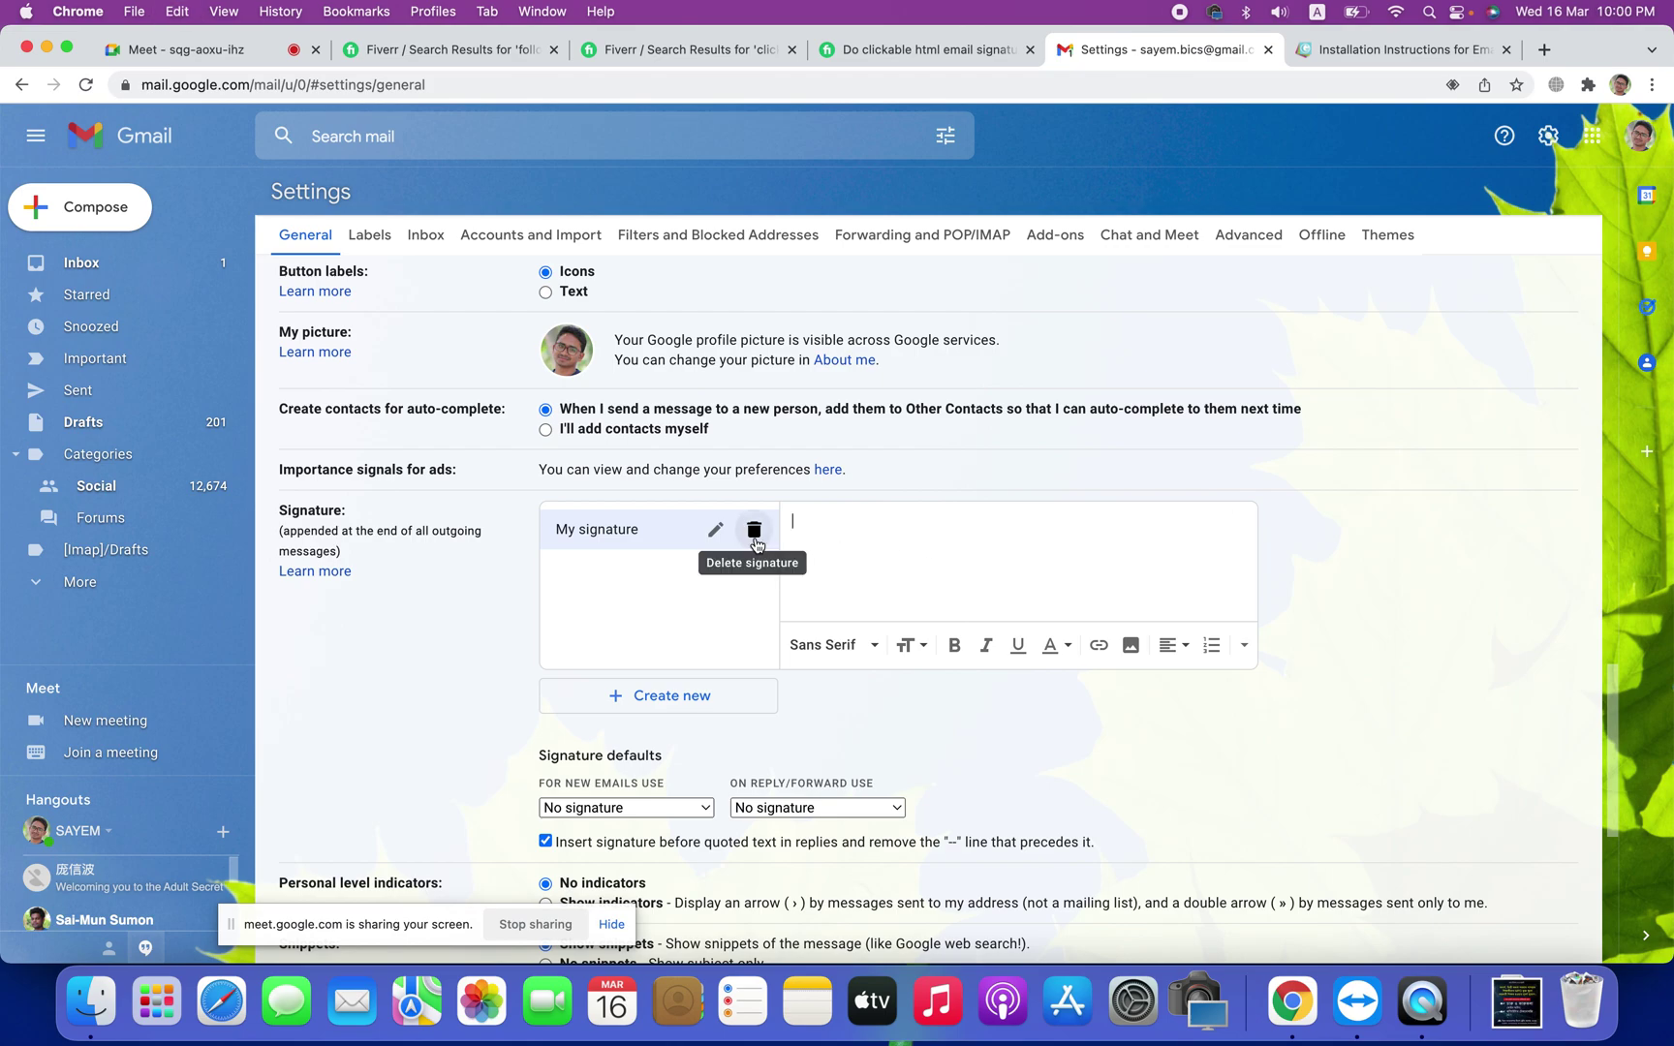
{"action": "left_click", "coordinate": [754, 529]}
{"action": "left_click", "coordinate": [1005, 576]}
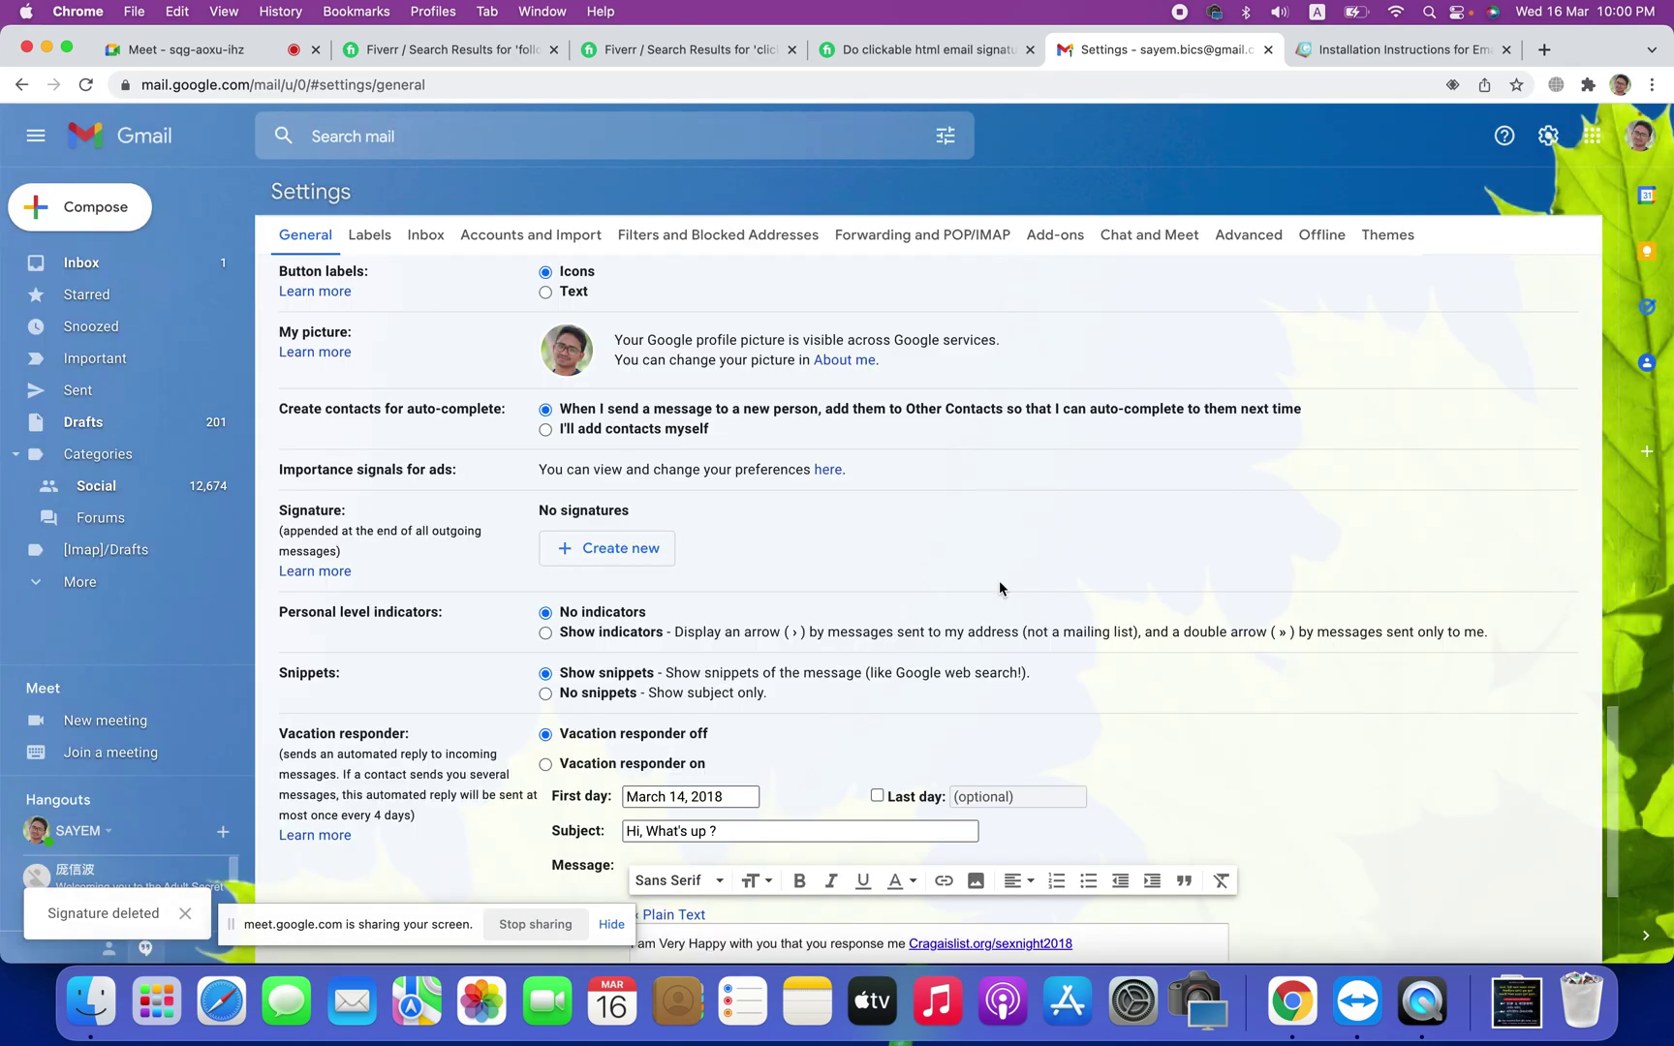
Step: Erase the vacation responder message text
{"action": "scroll", "coordinate": [819, 700], "scroll_direction": "down", "scroll_amount": 3}
{"action": "left_click", "coordinate": [799, 698]}
{"action": "triple_click", "coordinate": [798, 698]}
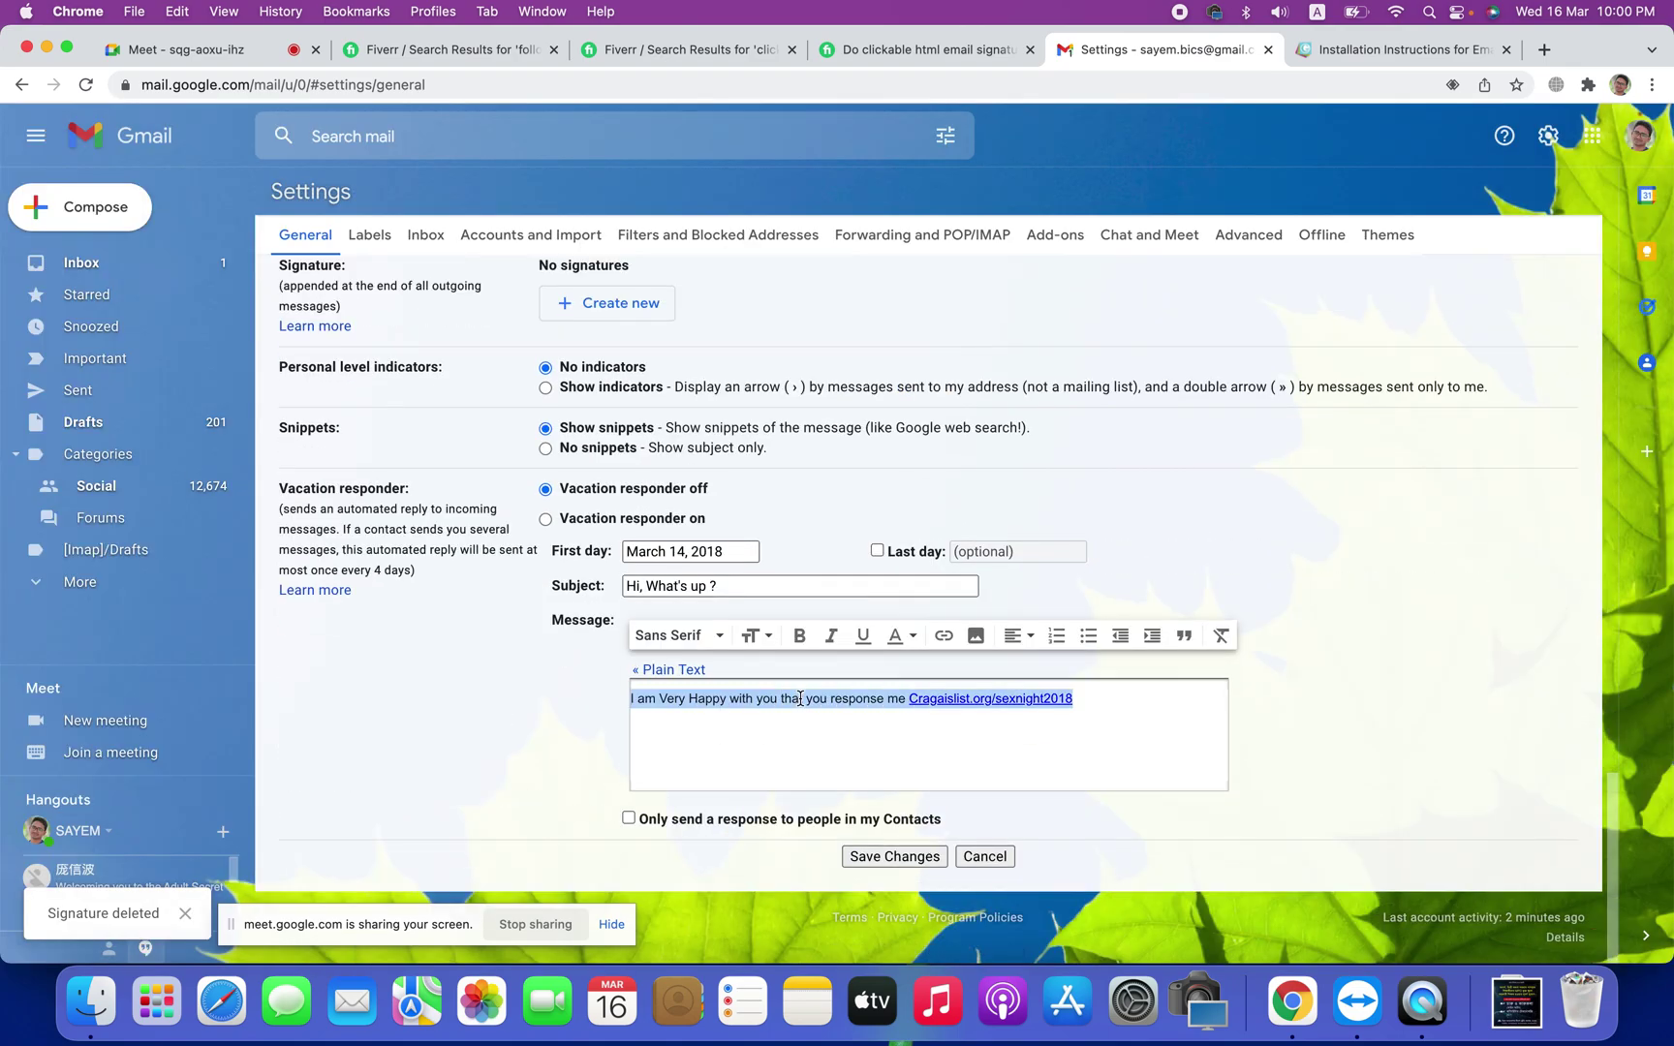
{"action": "key", "text": "BackSpace"}
{"action": "scroll", "coordinate": [693, 419], "scroll_direction": "up", "scroll_amount": 3}
Step: Create a new Gmail signature named 'Best Regards'
{"action": "left_click", "coordinate": [638, 443]}
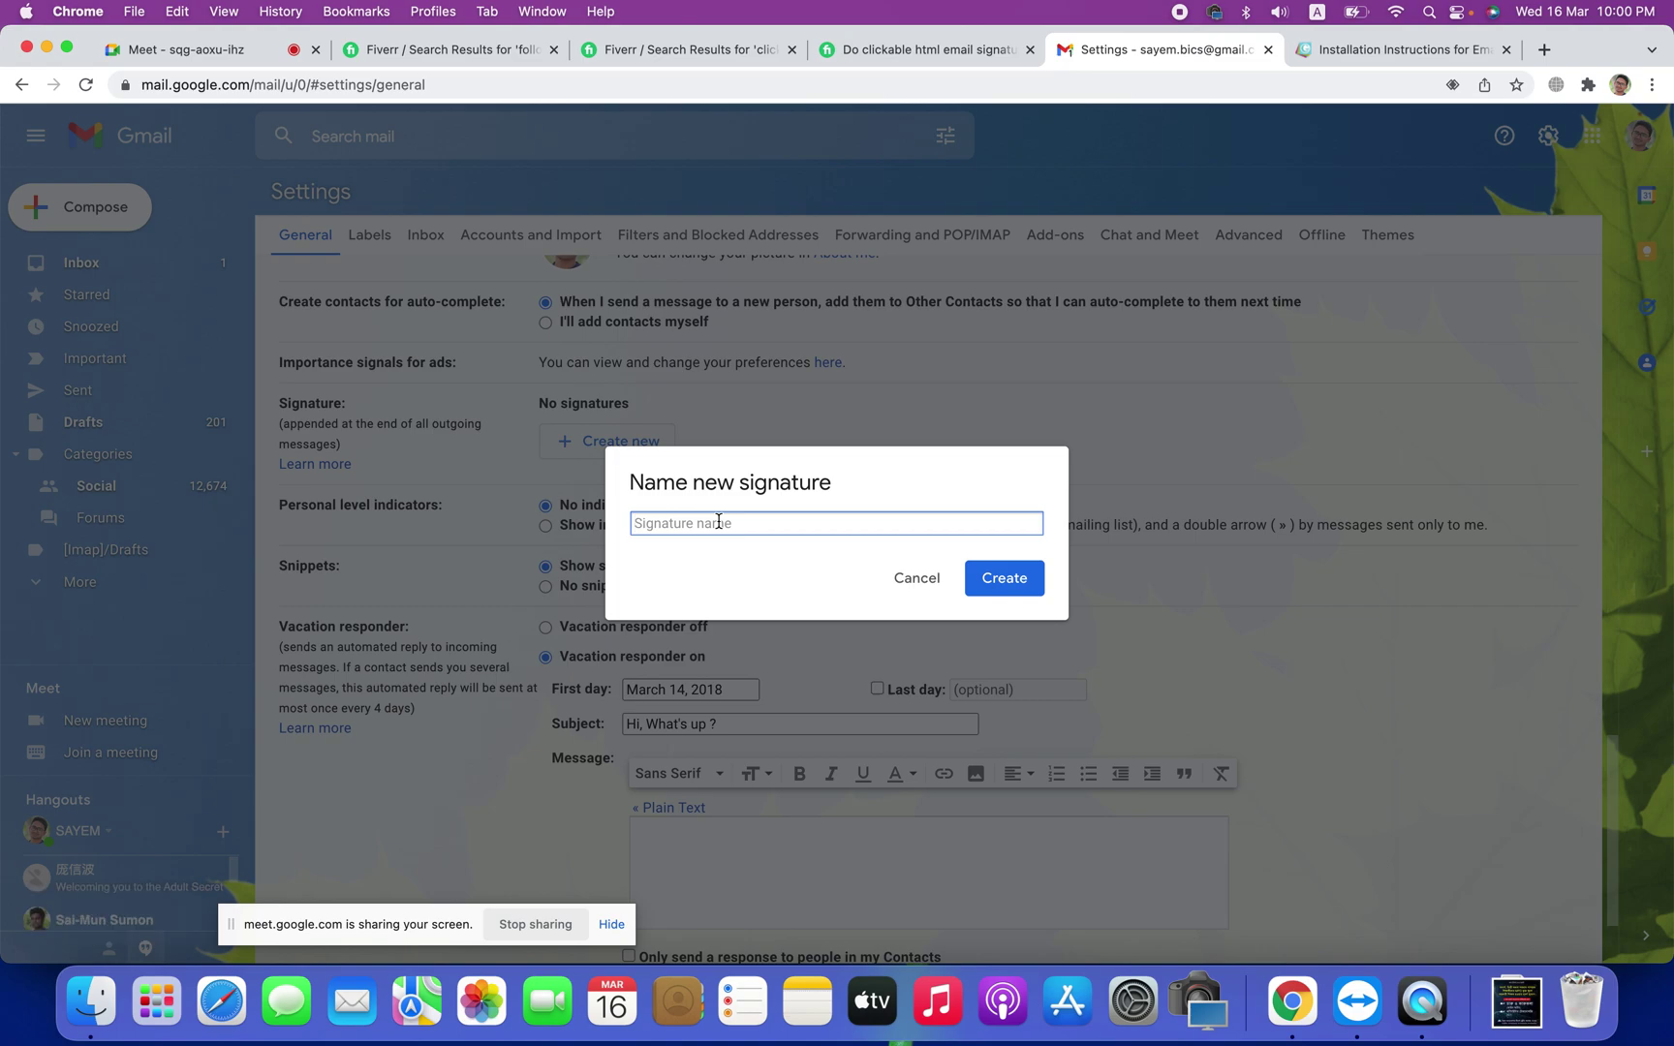
{"action": "type", "text": "Best Regards"}
{"action": "left_click", "coordinate": [1005, 583]}
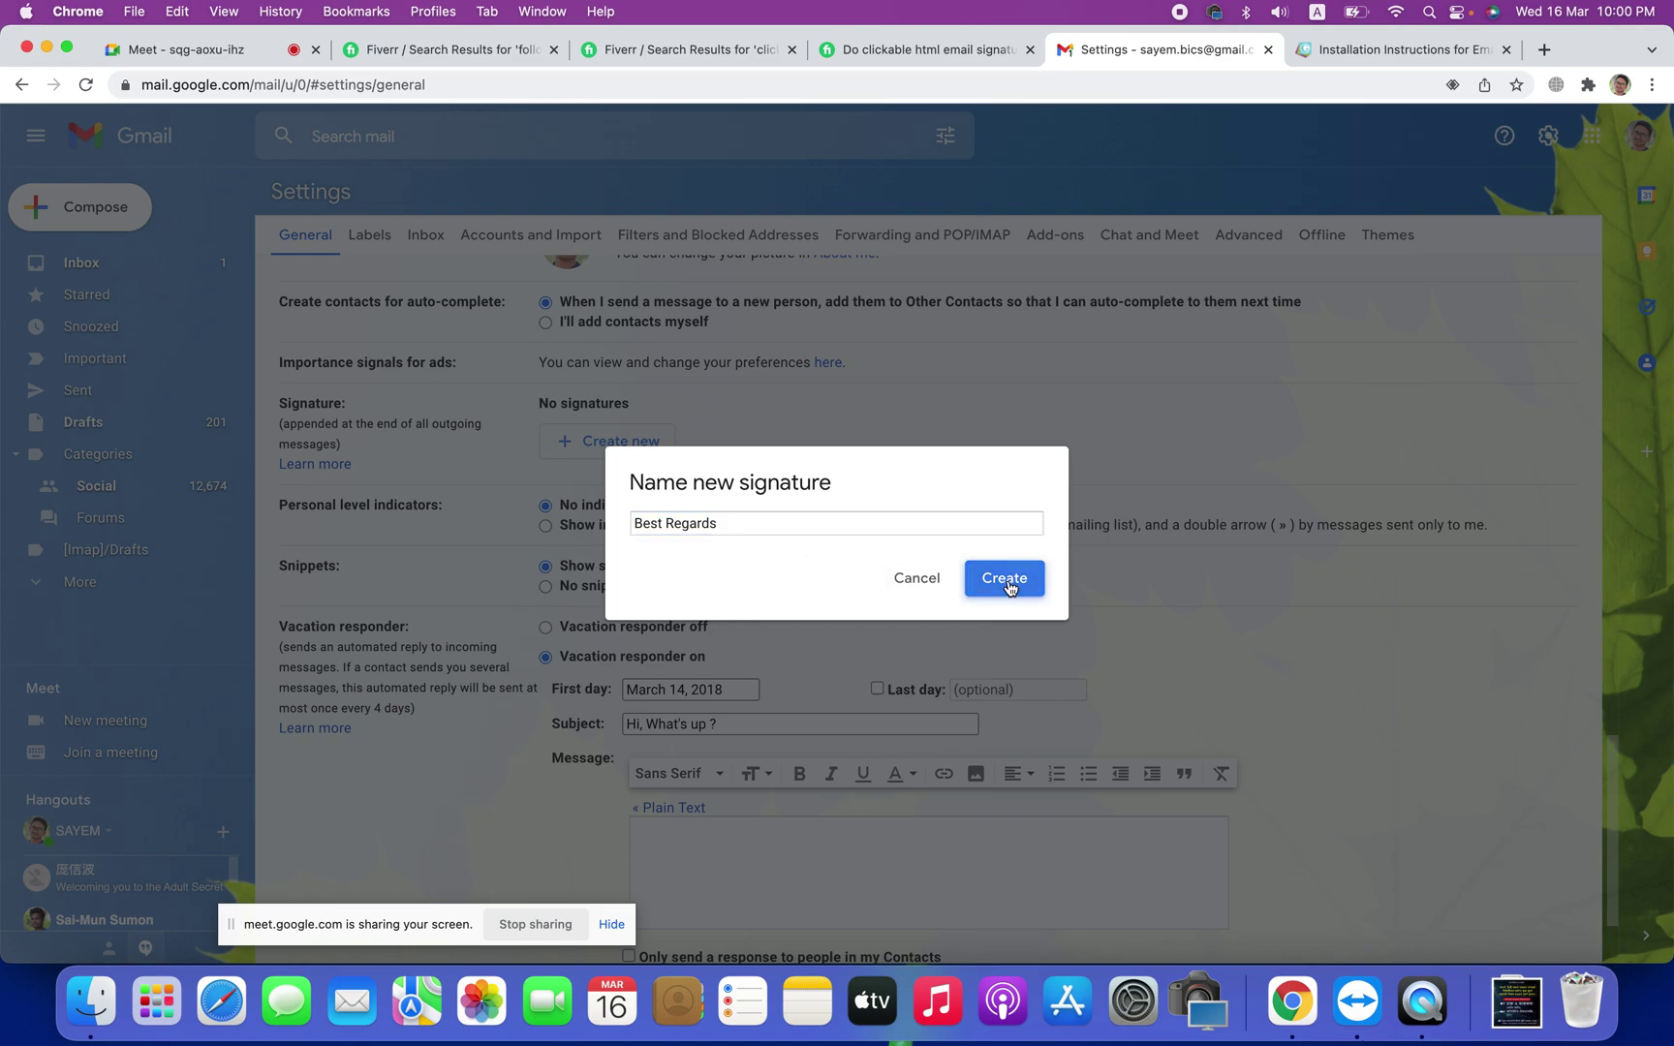
Step: Paste the copied Gimmio signature and delete its 'Get your own signature' link
{"action": "left_click", "coordinate": [875, 441]}
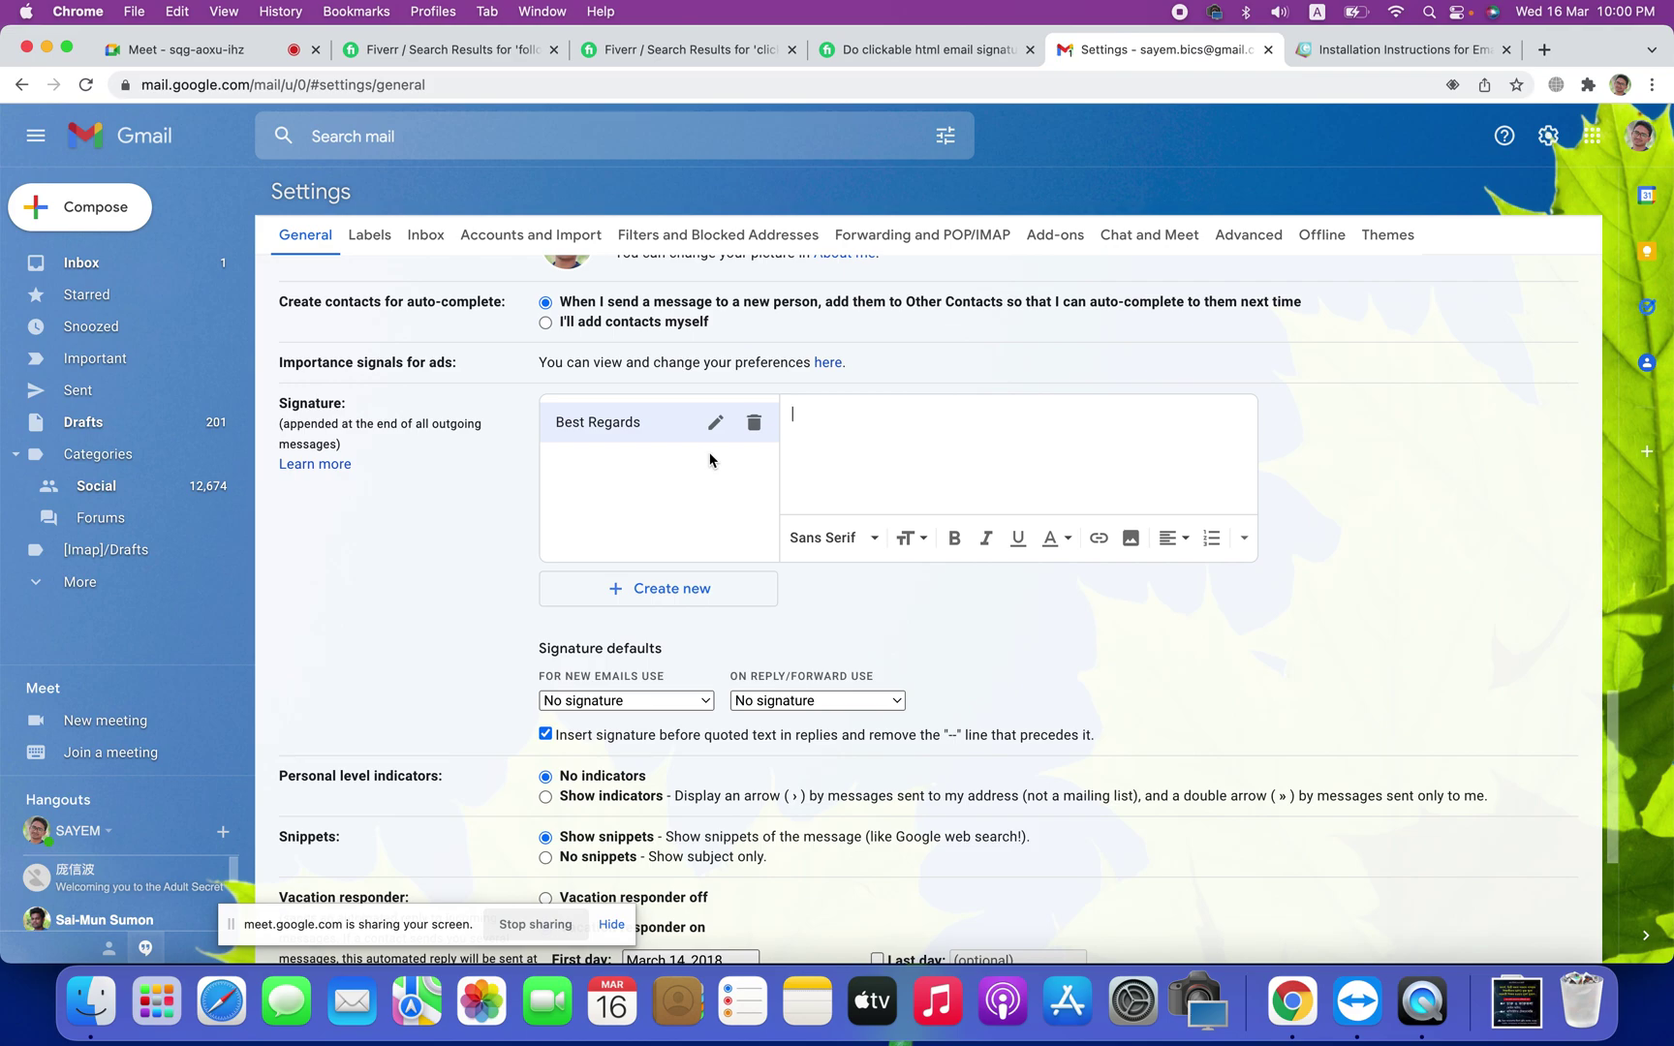
{"action": "right_click", "coordinate": [880, 438]}
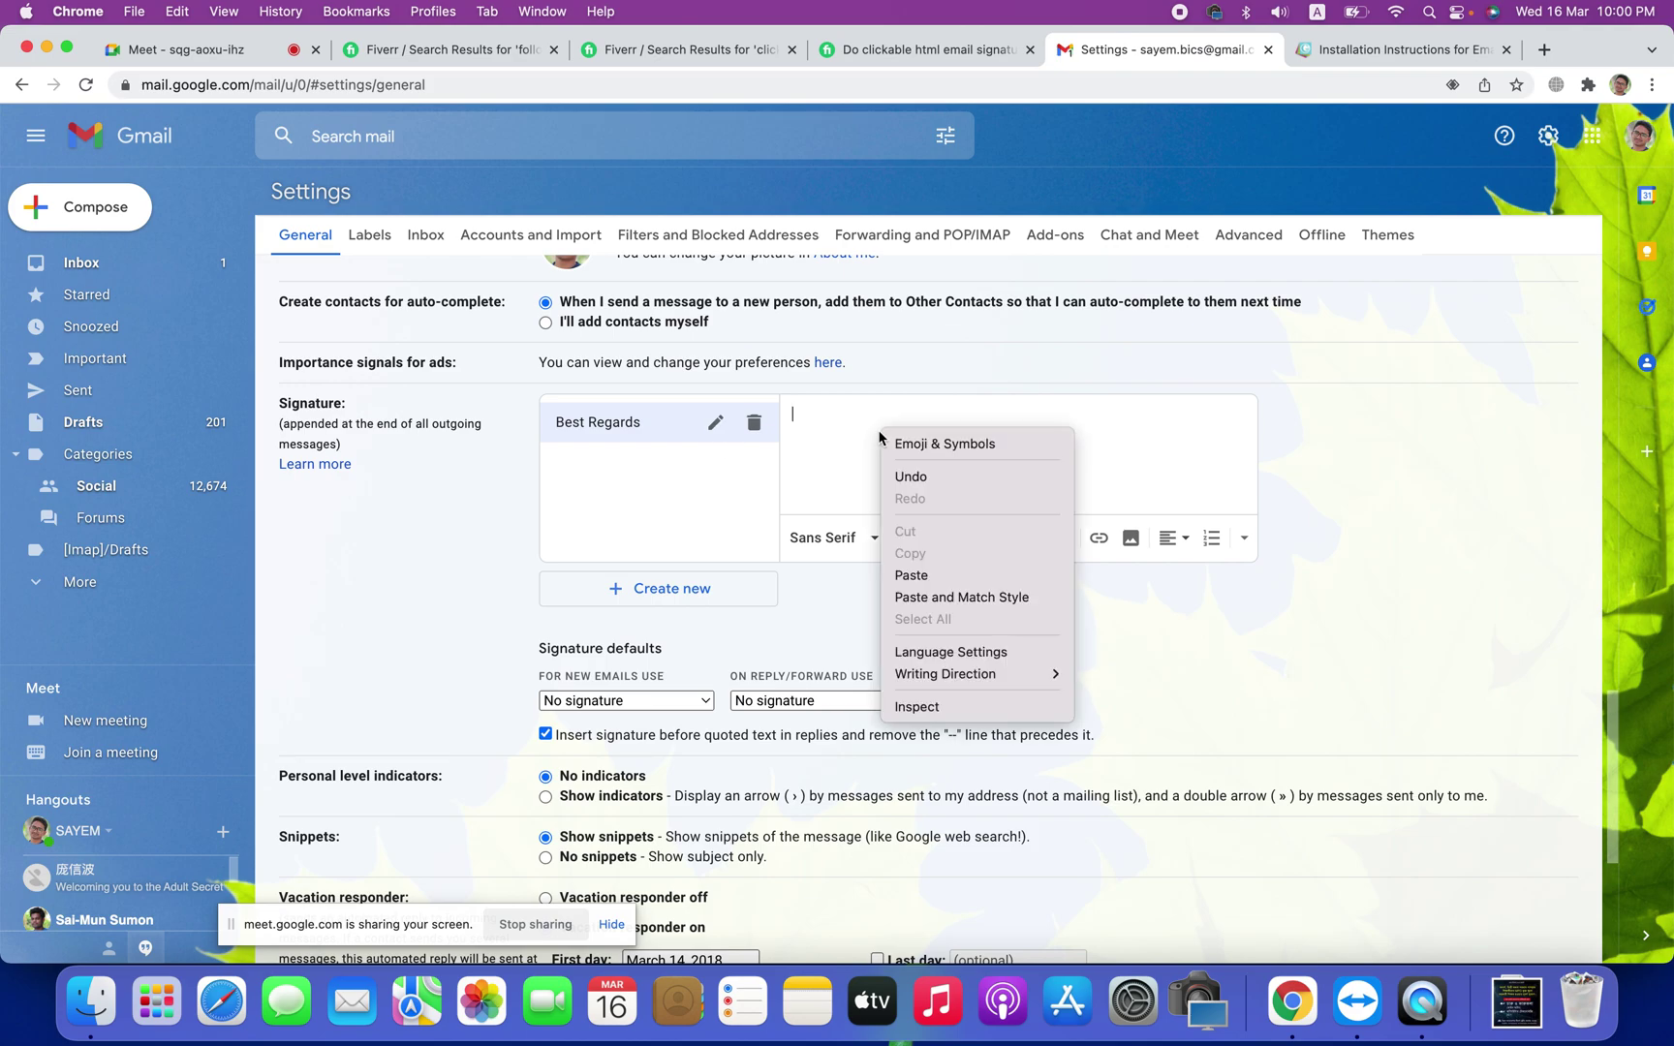
{"action": "left_click", "coordinate": [912, 575]}
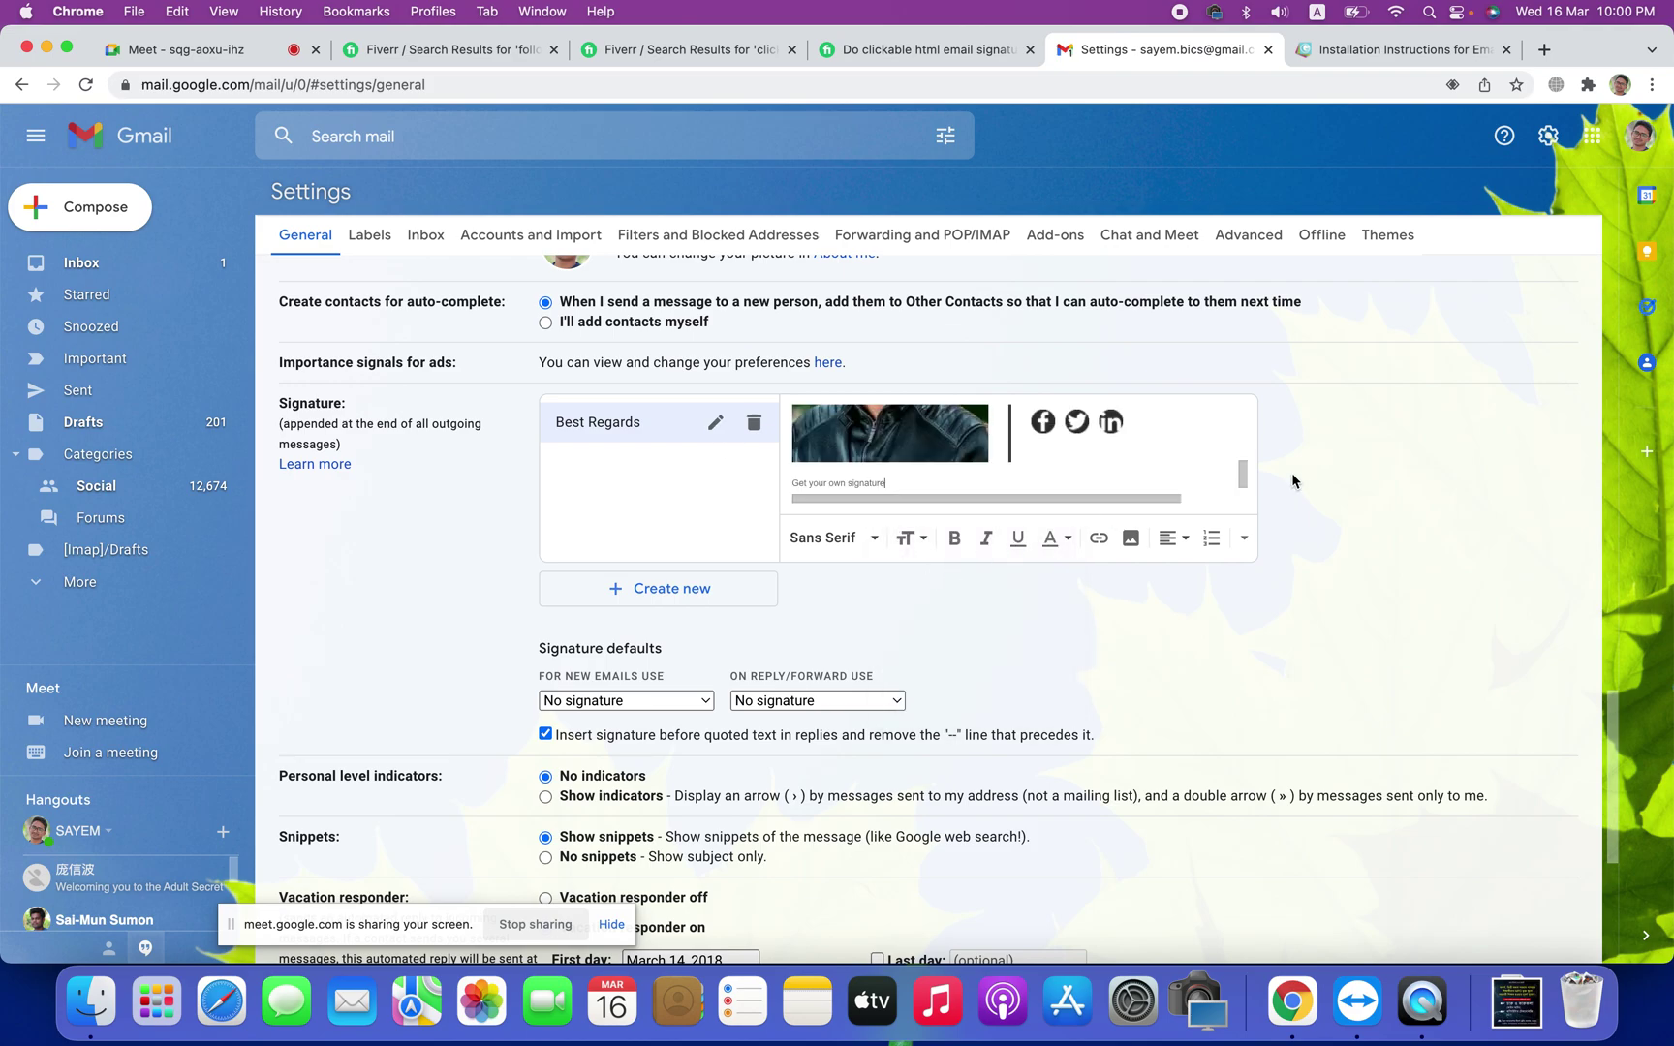
{"action": "scroll", "coordinate": [1320, 475], "scroll_direction": "up", "scroll_amount": 3}
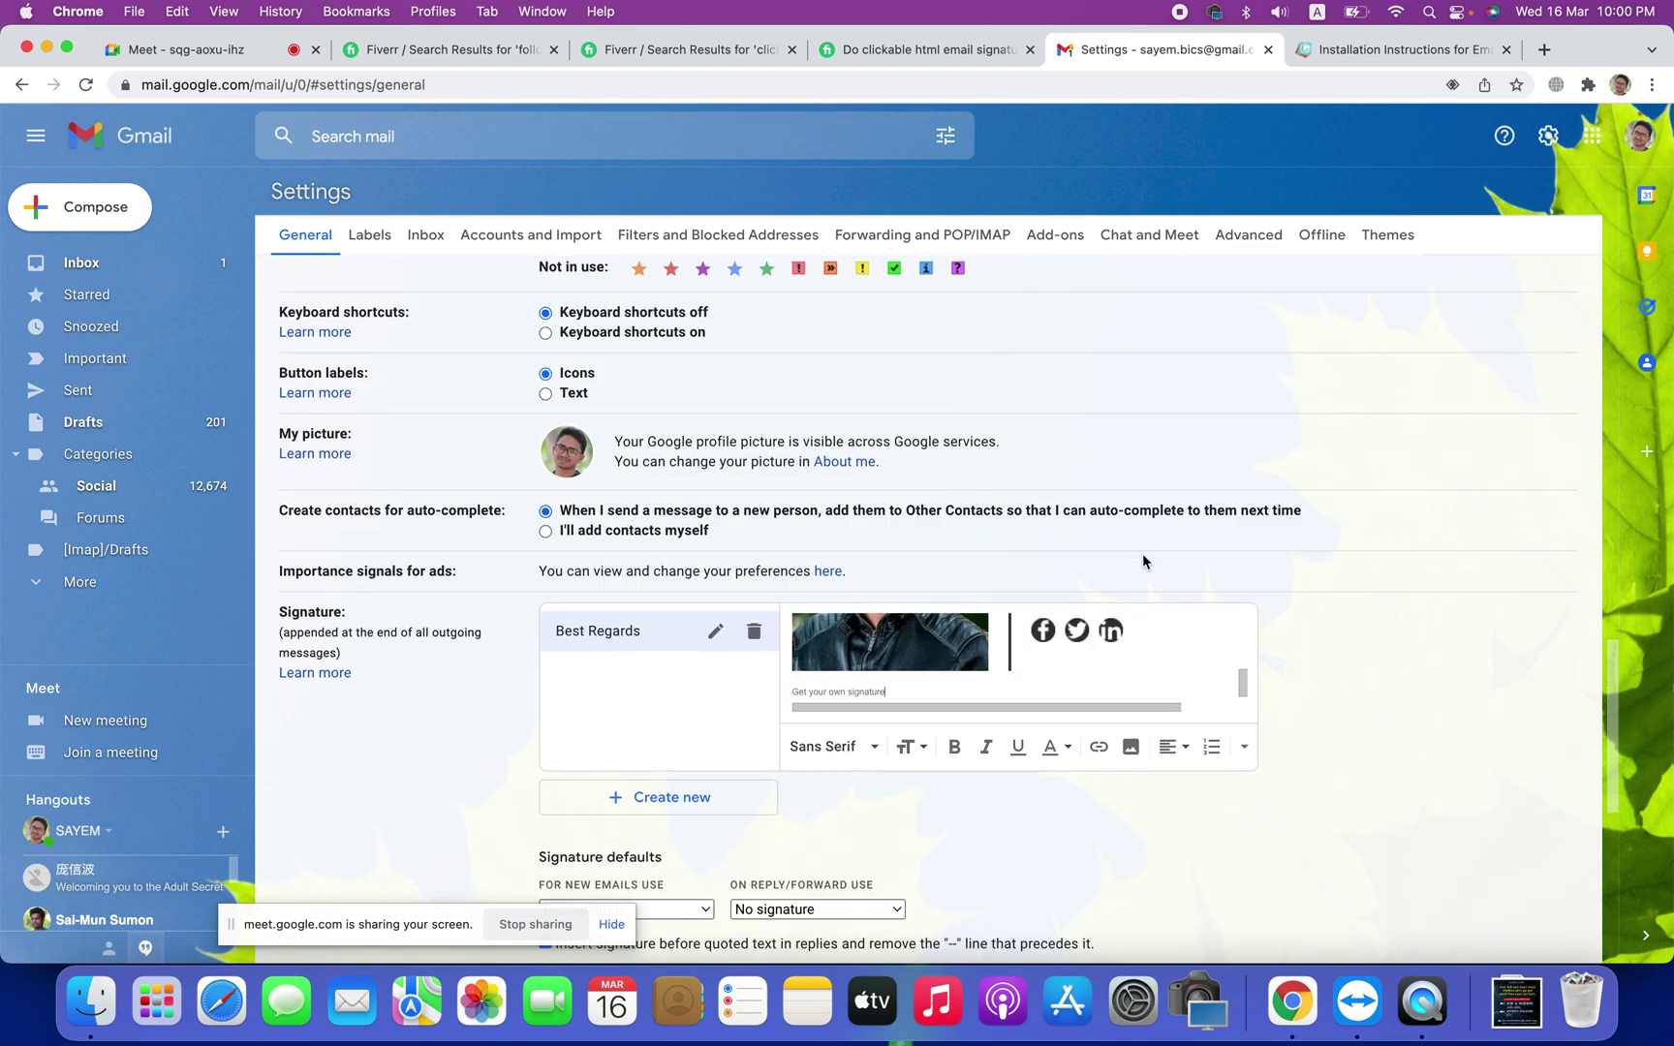
{"action": "scroll", "coordinate": [1143, 562], "scroll_direction": "up", "scroll_amount": 1}
{"action": "scroll", "coordinate": [1245, 717], "scroll_direction": "up", "scroll_amount": 5}
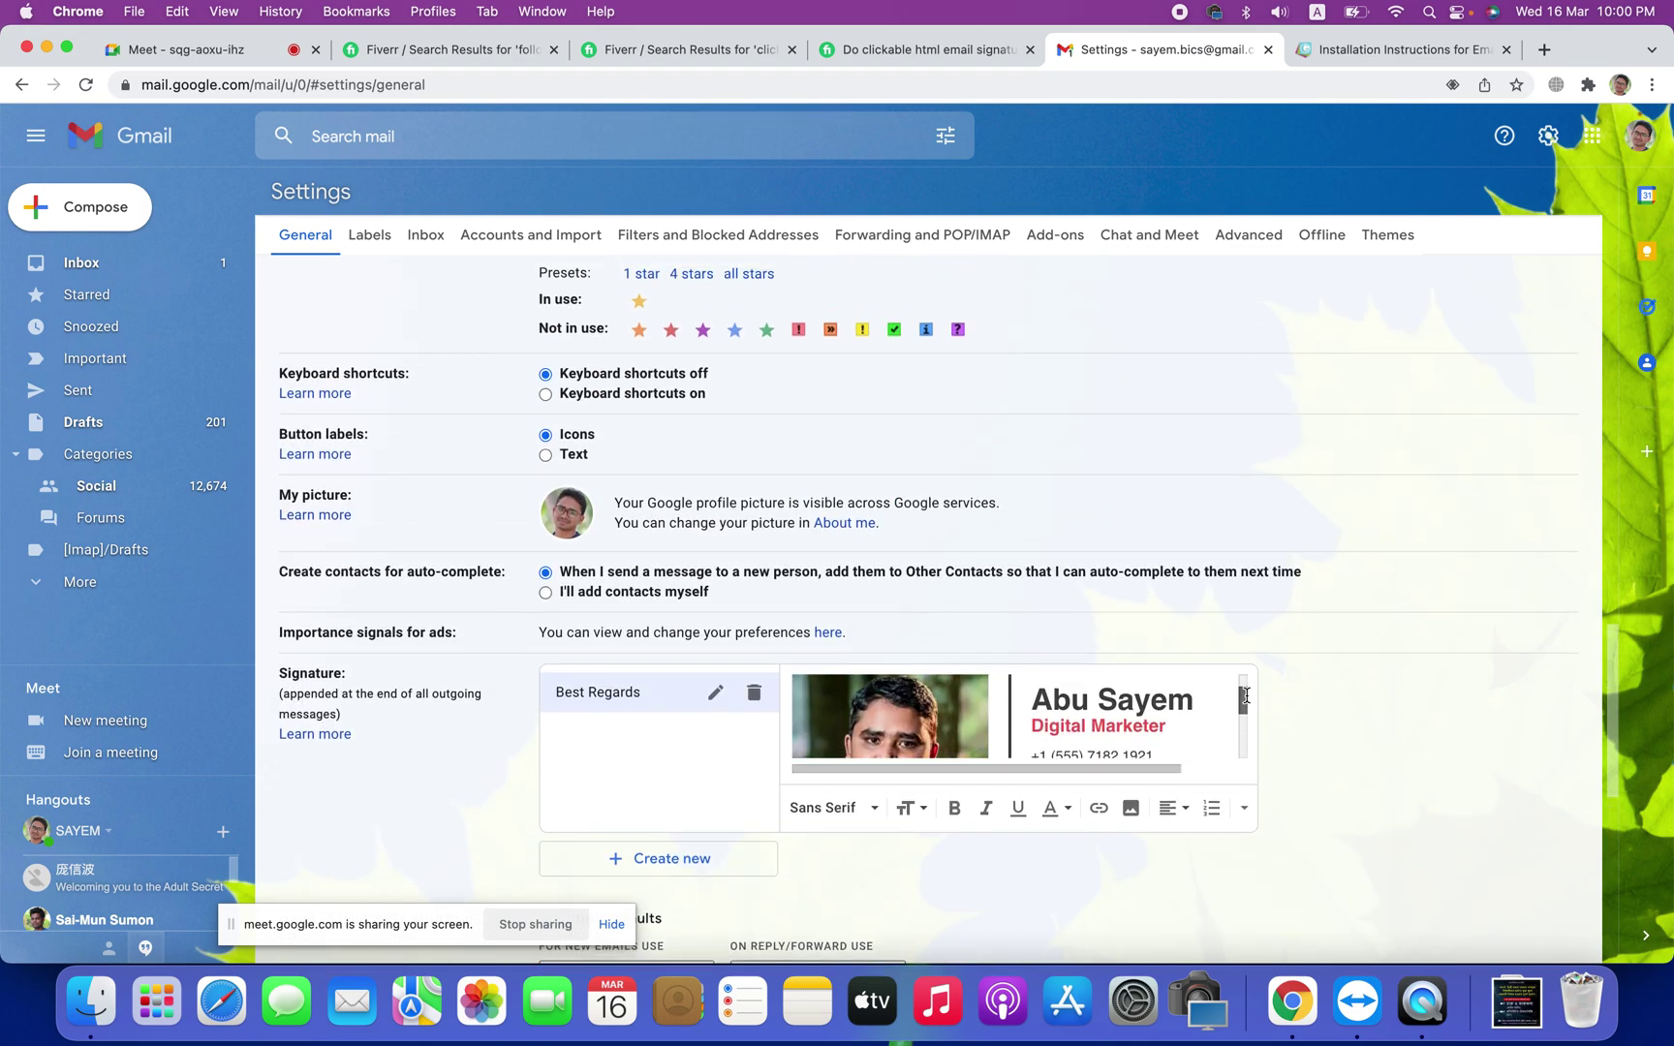
{"action": "scroll", "coordinate": [1245, 727], "scroll_direction": "down", "scroll_amount": 5}
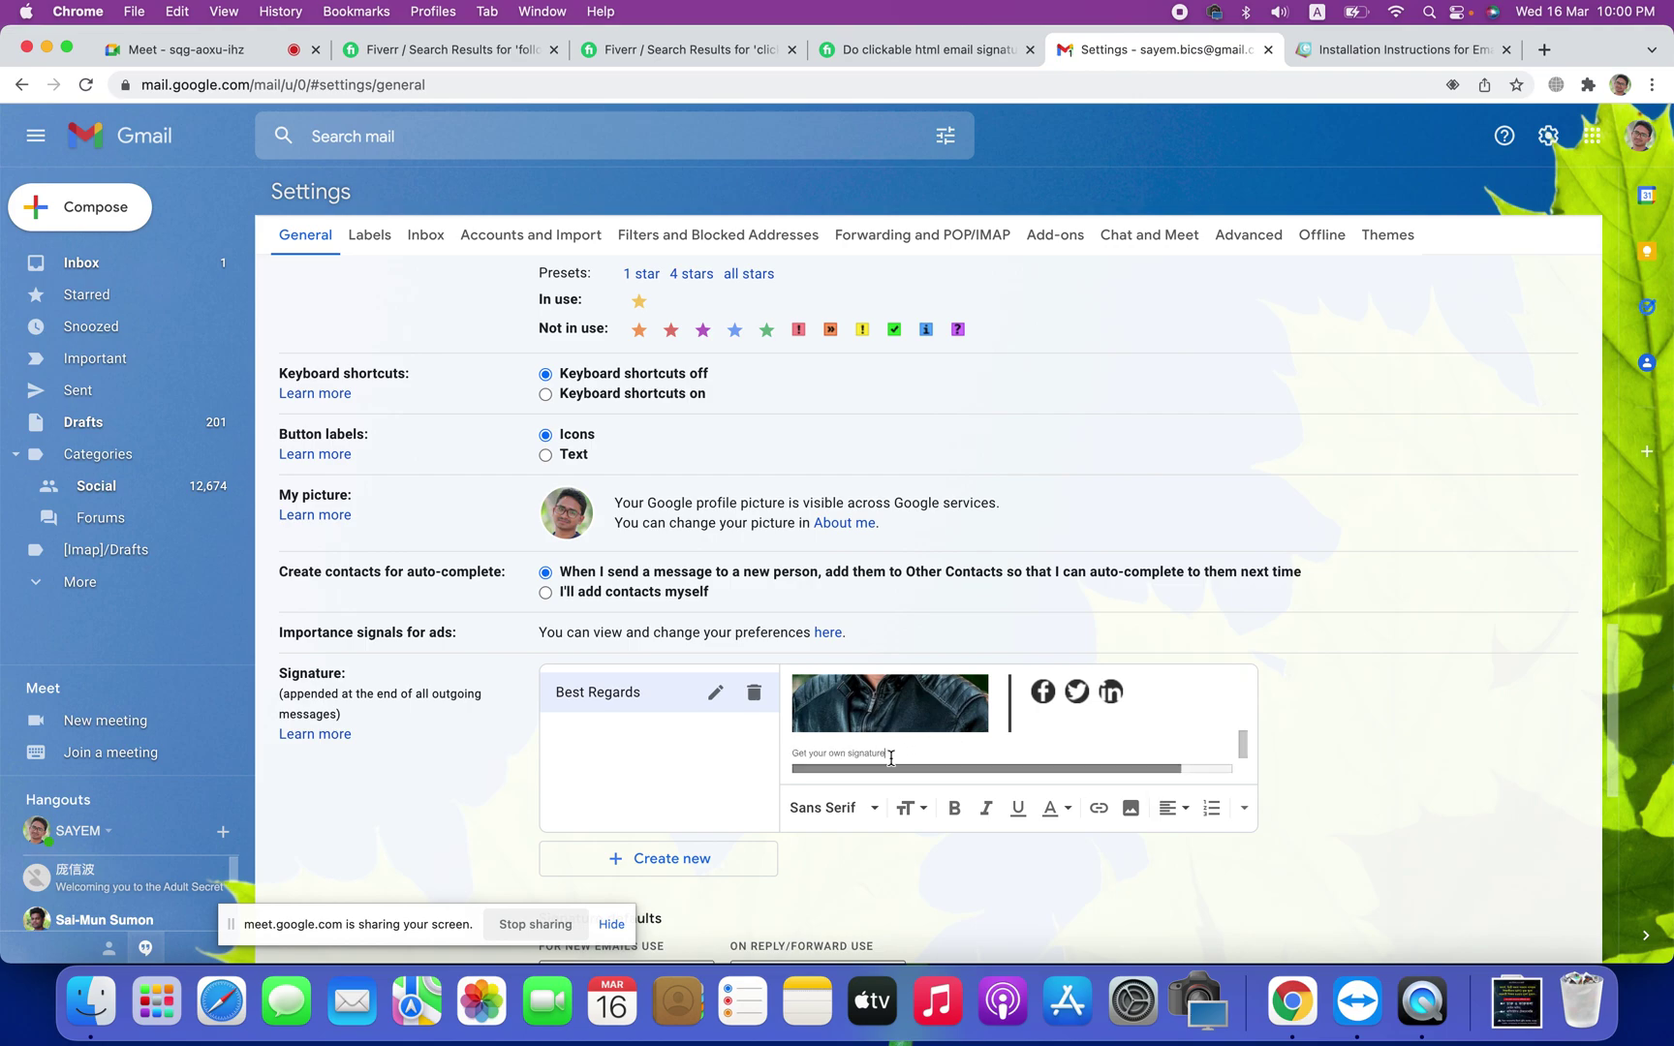
{"action": "left_click_drag", "start_coordinate": [886, 752], "coordinate": [796, 752]}
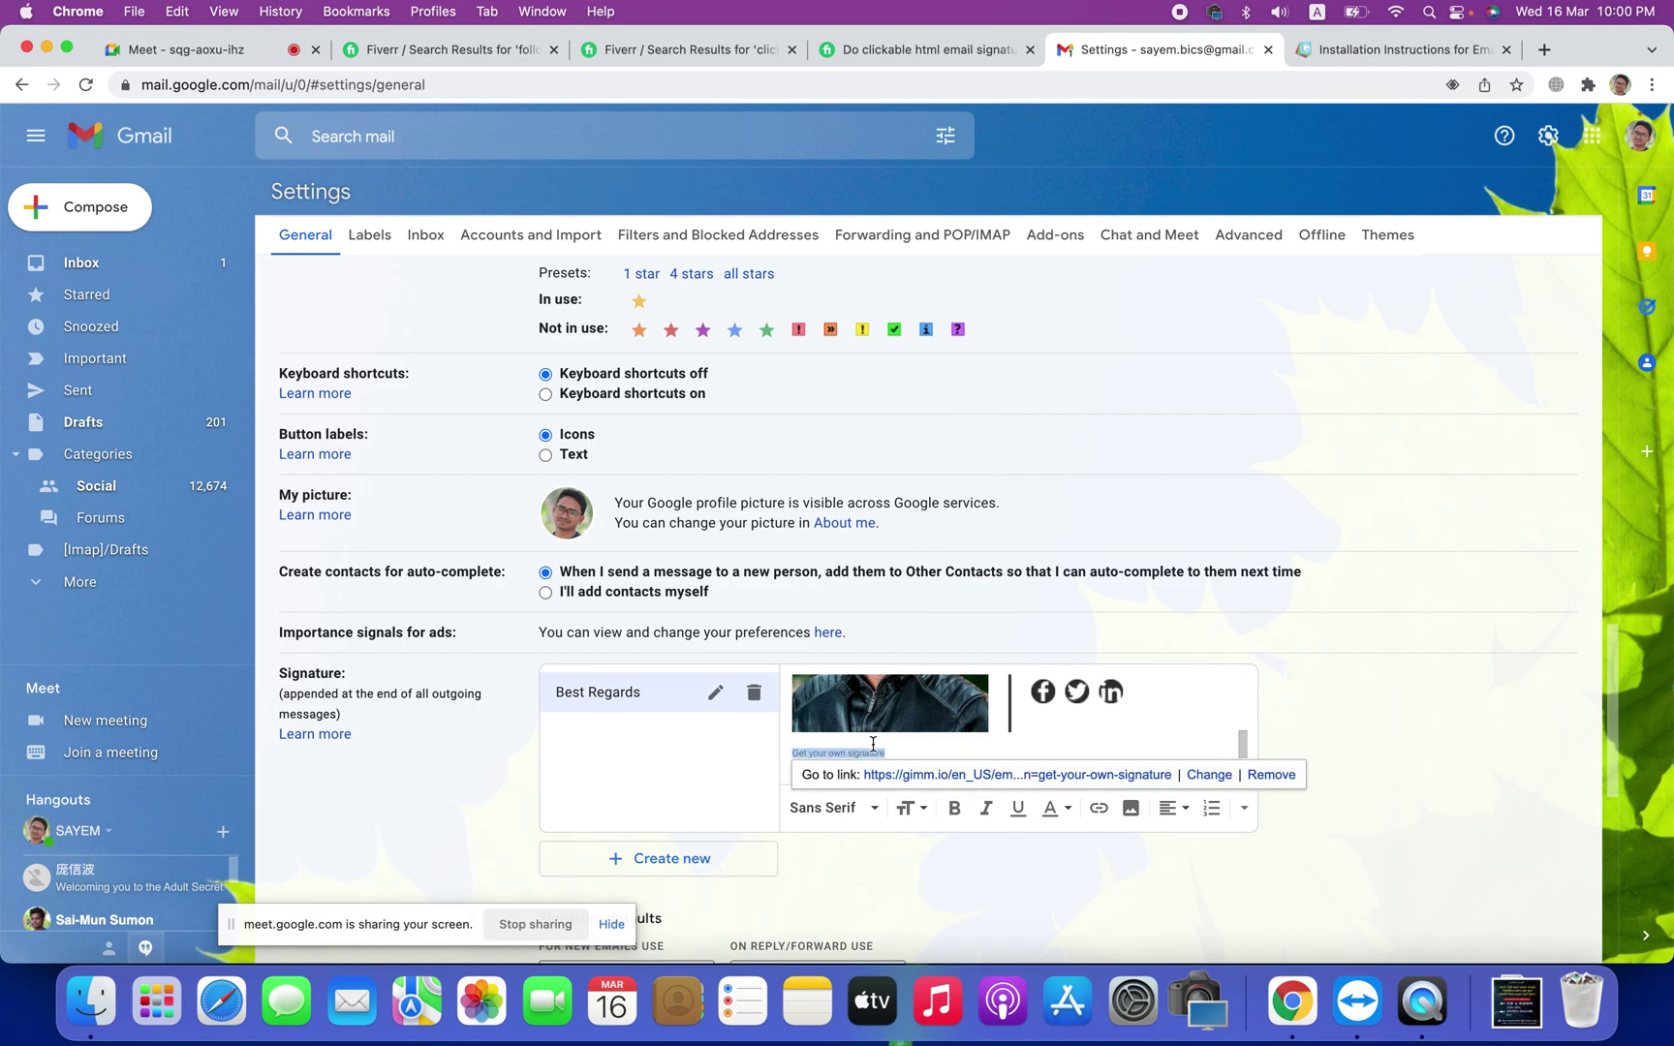
{"action": "key", "text": "BackSpace"}
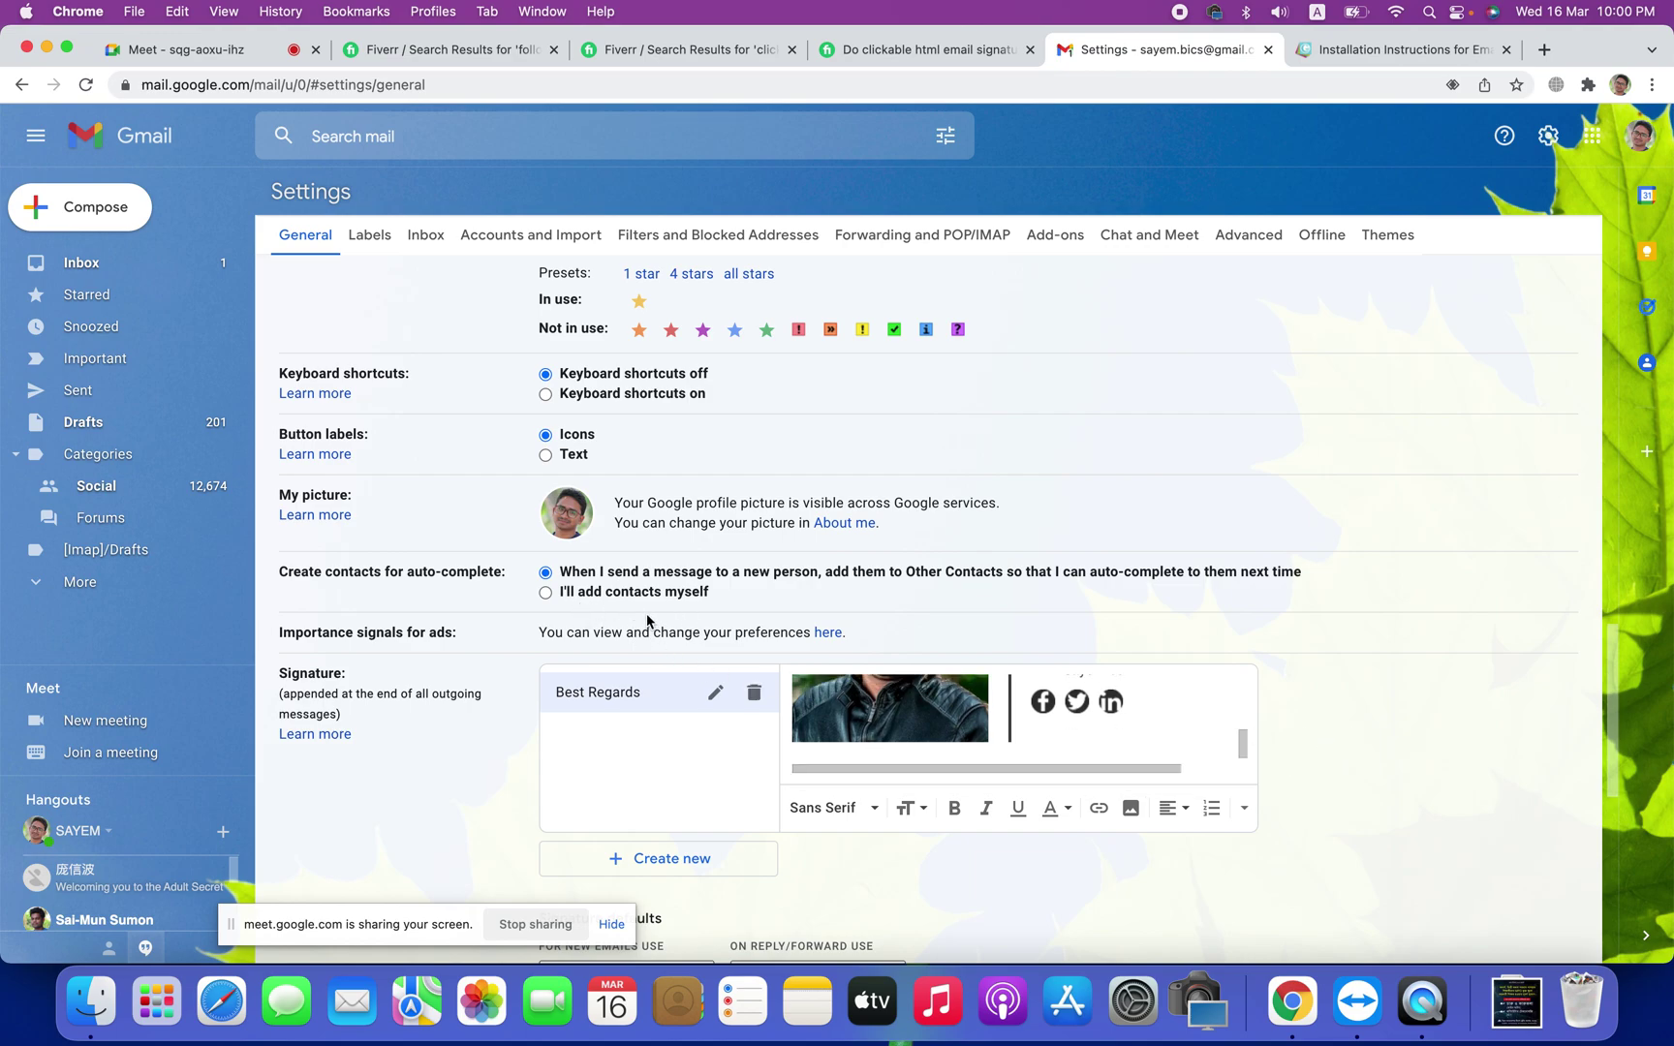
Step: Save the Gmail settings with the Best Regards signature
{"action": "scroll", "coordinate": [1005, 632], "scroll_direction": "up", "scroll_amount": 5}
{"action": "scroll", "coordinate": [1005, 633], "scroll_direction": "down", "scroll_amount": 15}
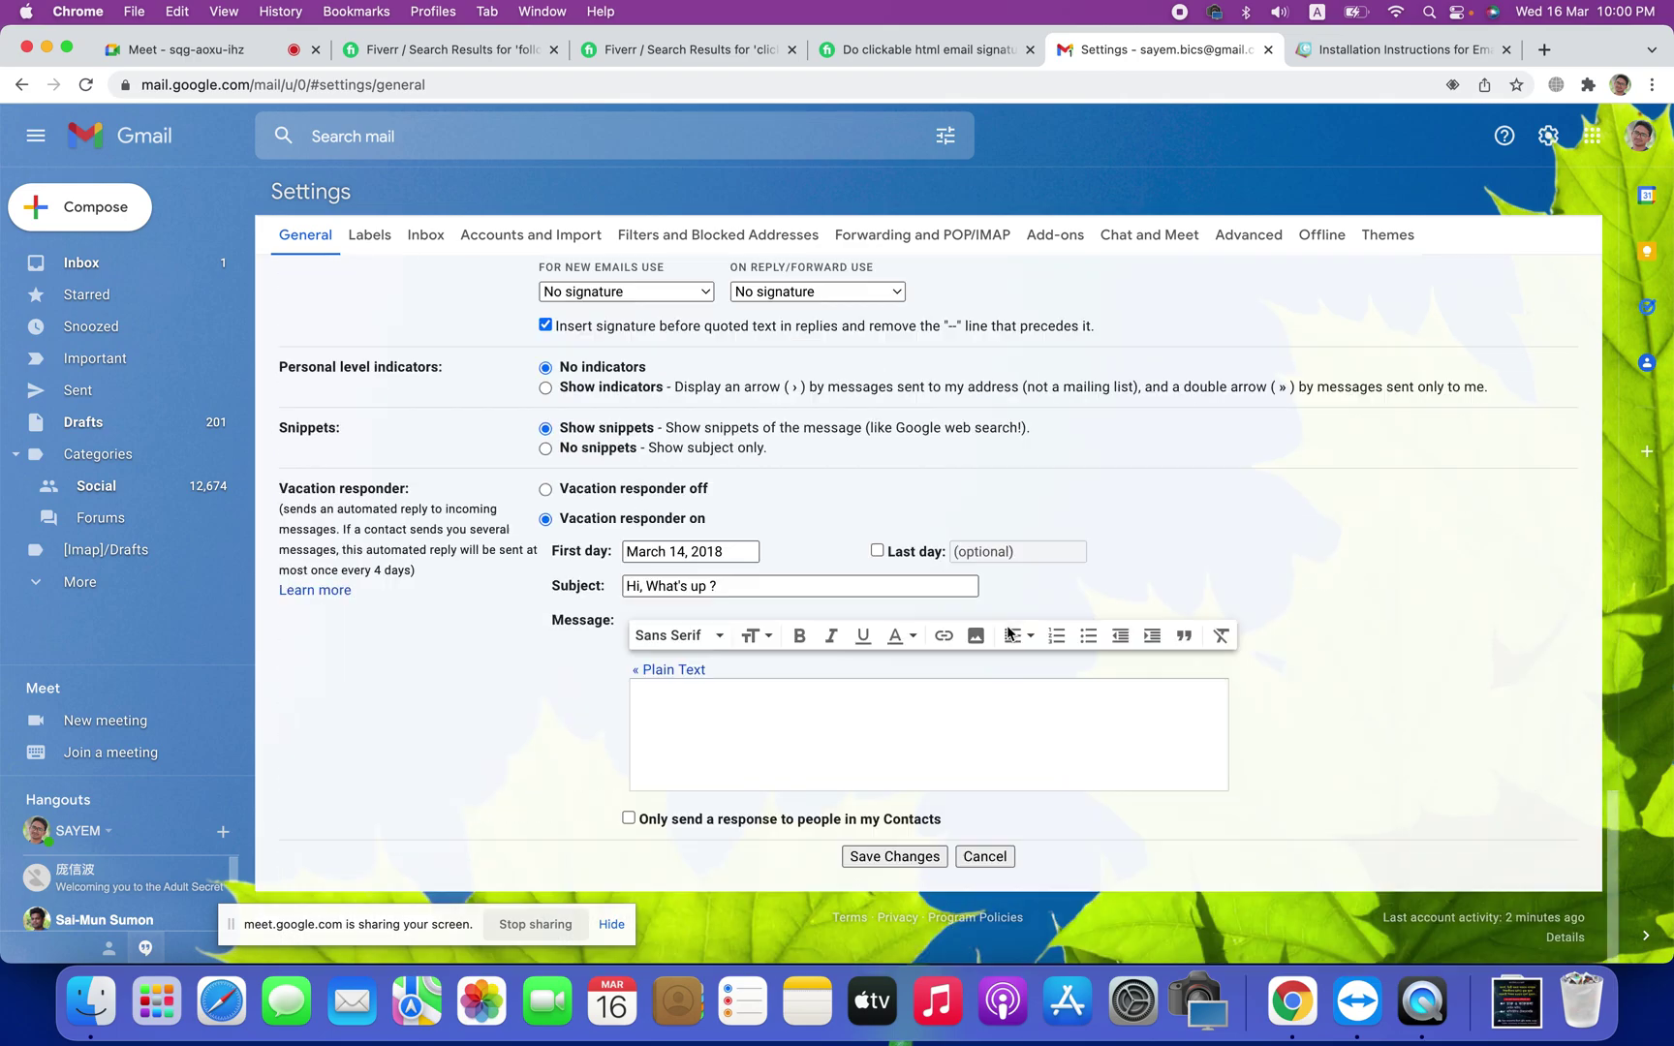
{"action": "left_click", "coordinate": [915, 856]}
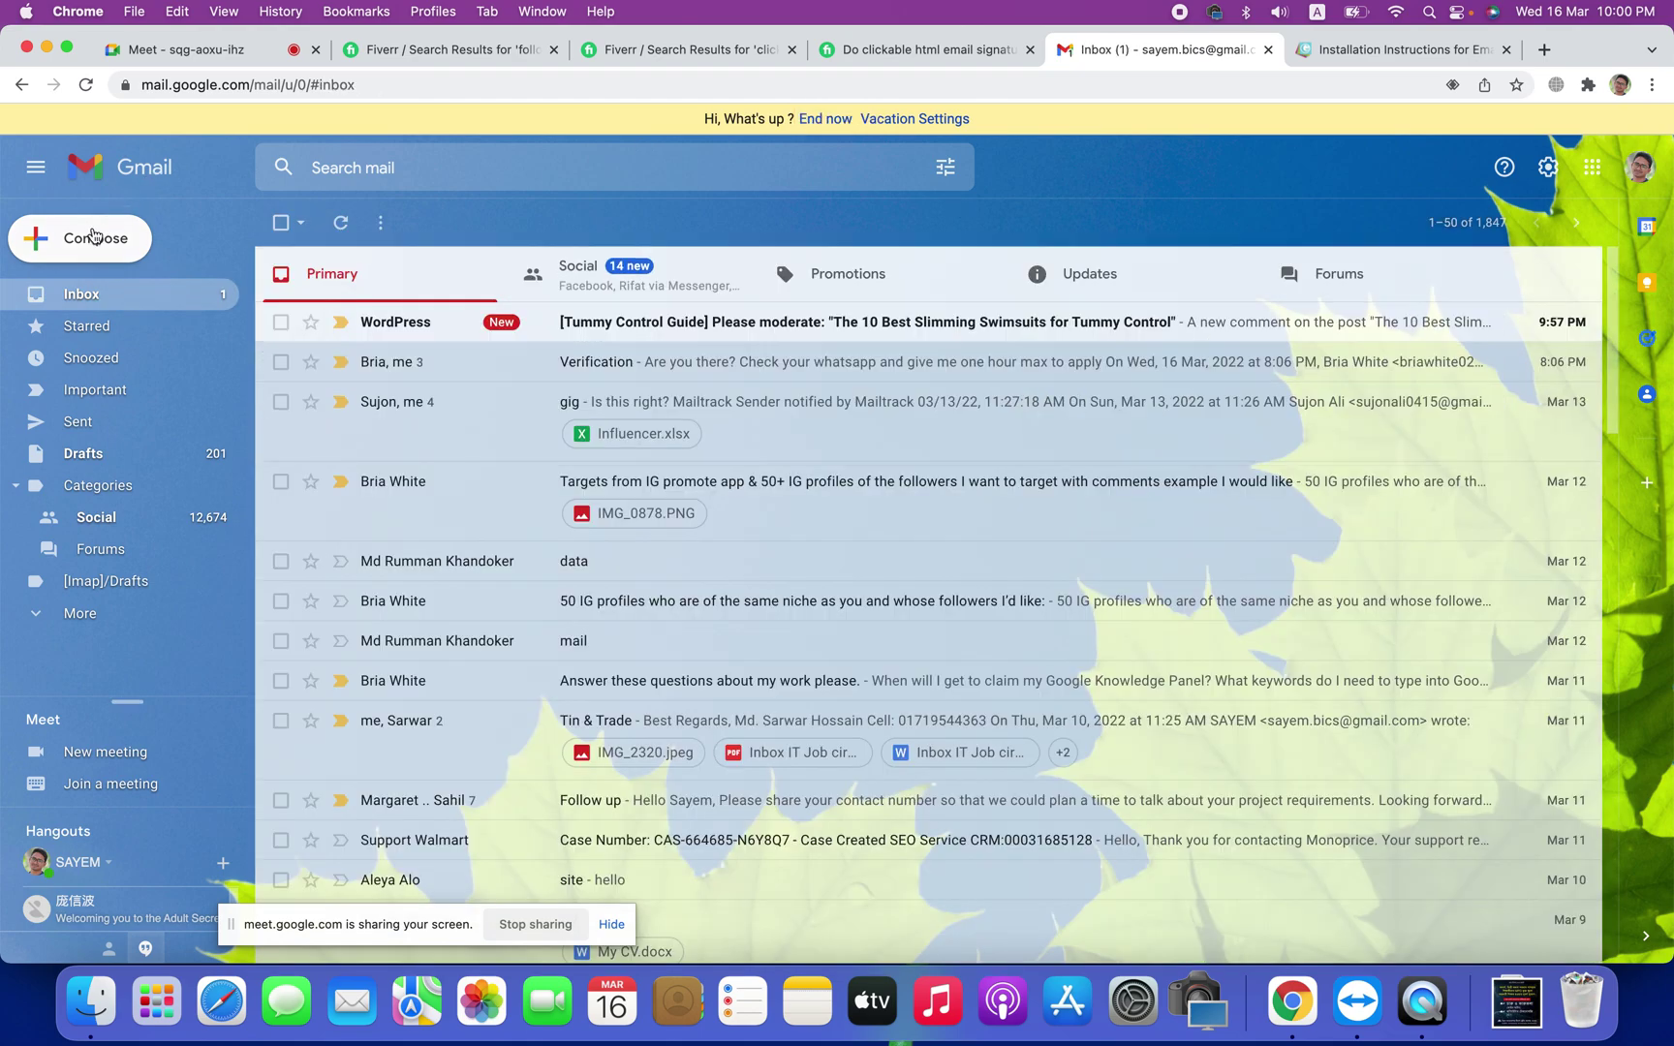
Step: Open a new email to check the signature, then close the draft
{"action": "left_click", "coordinate": [93, 236]}
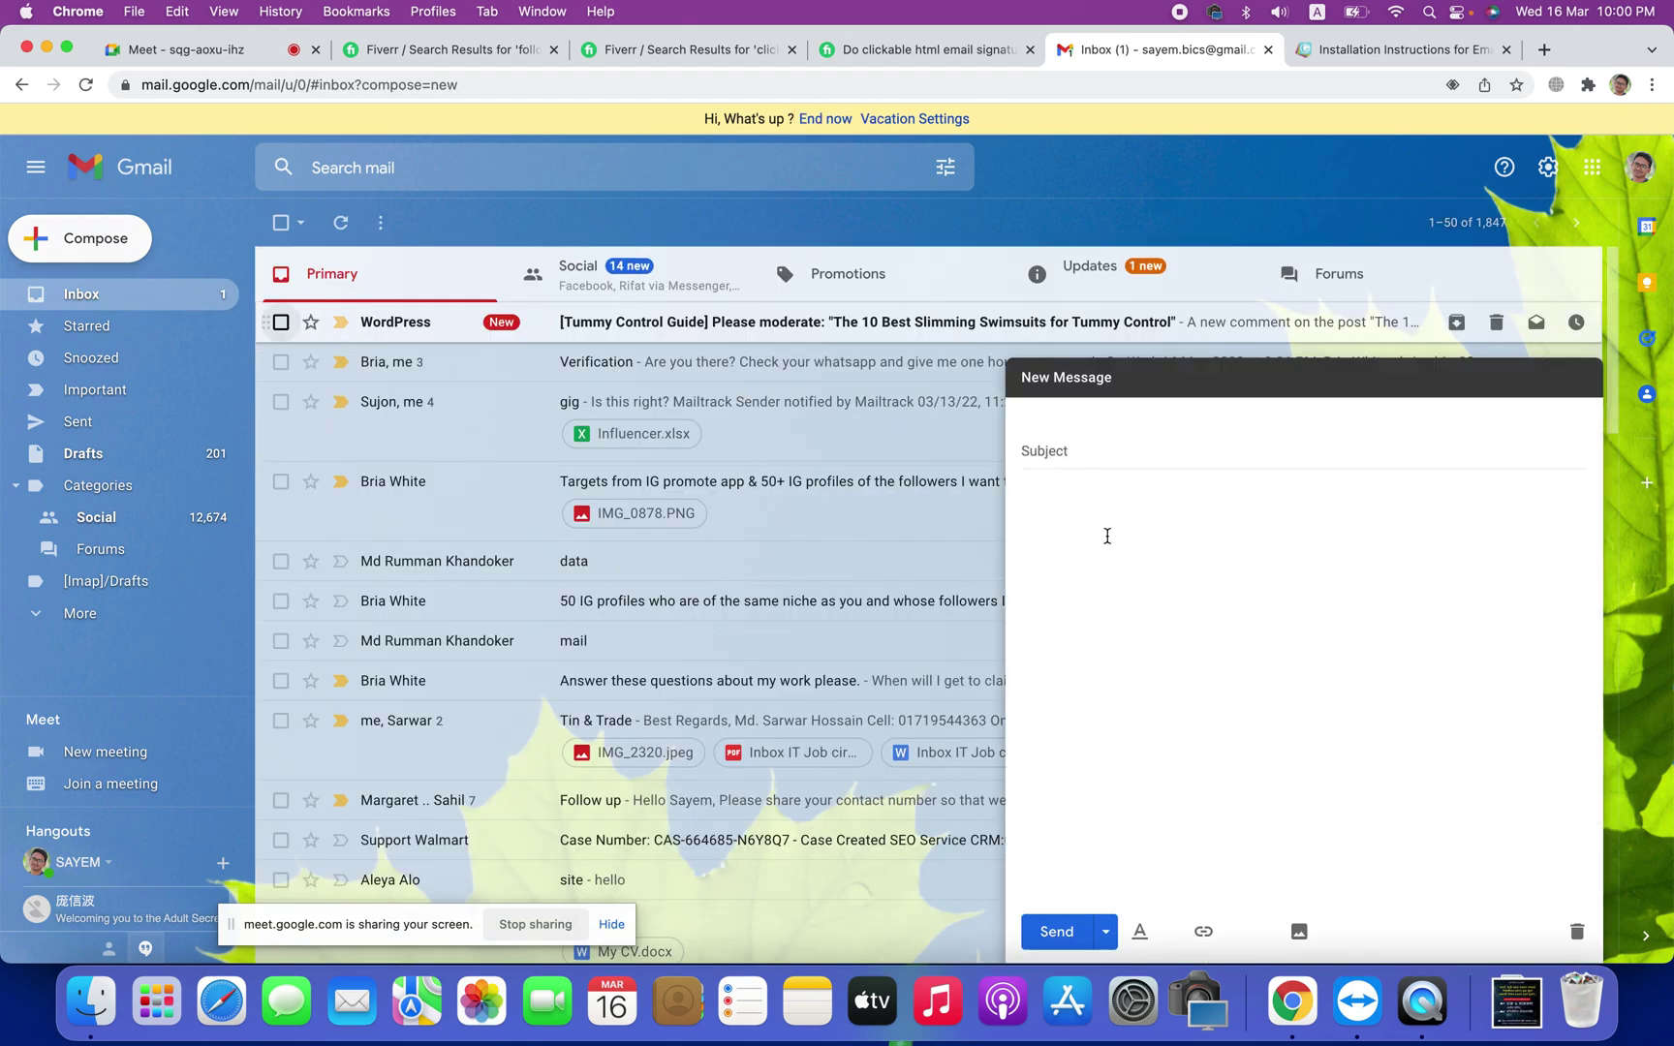
{"action": "left_click", "coordinate": [1083, 613]}
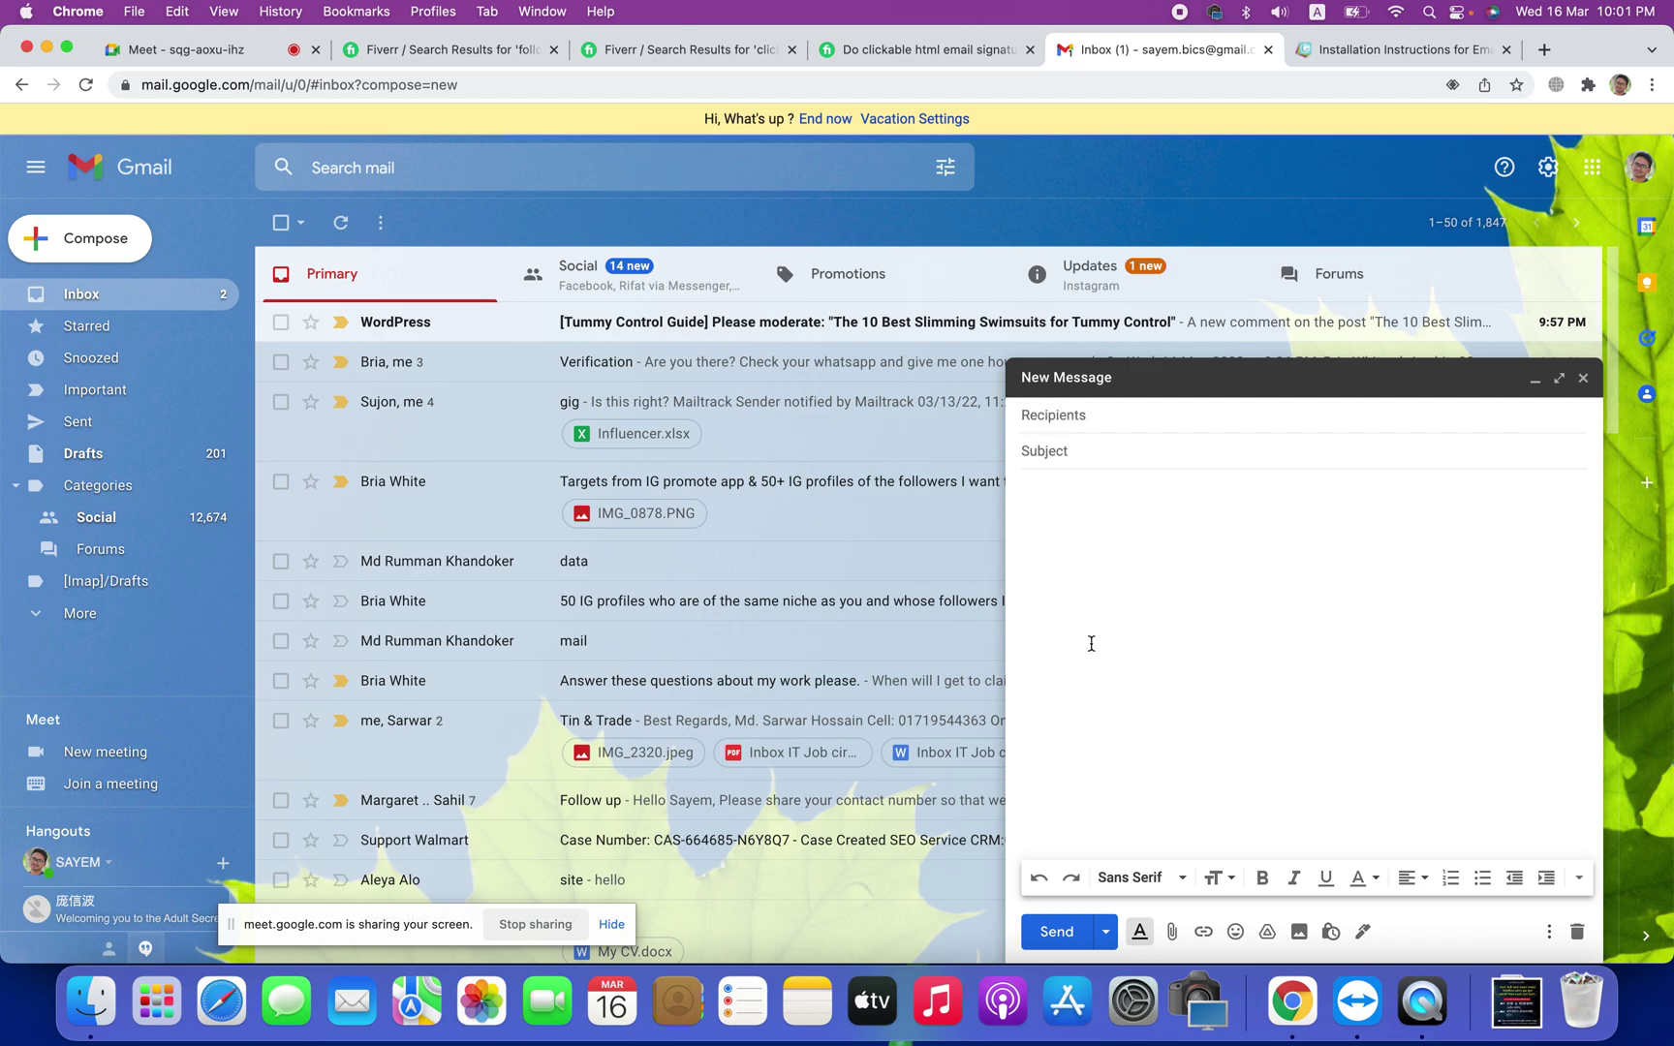
{"action": "left_click", "coordinate": [1583, 378]}
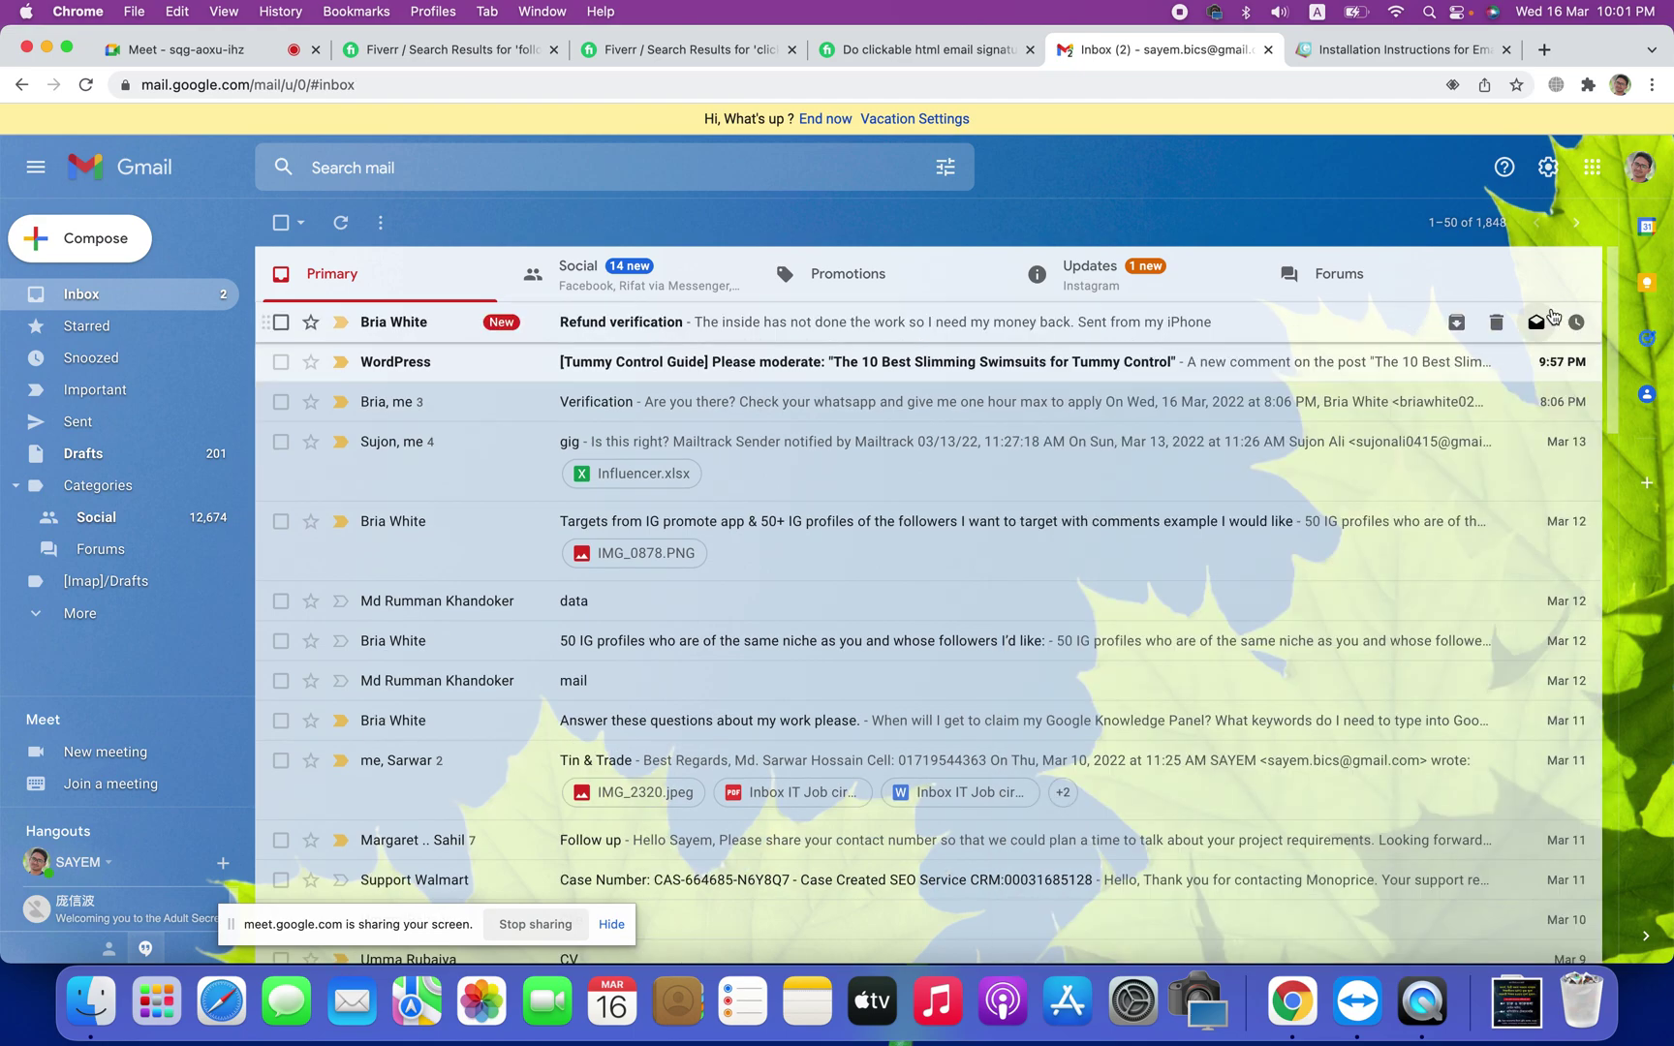
Step: View the Updates and Social inbox categories, then return to the full settings page
{"action": "left_click", "coordinate": [1090, 275]}
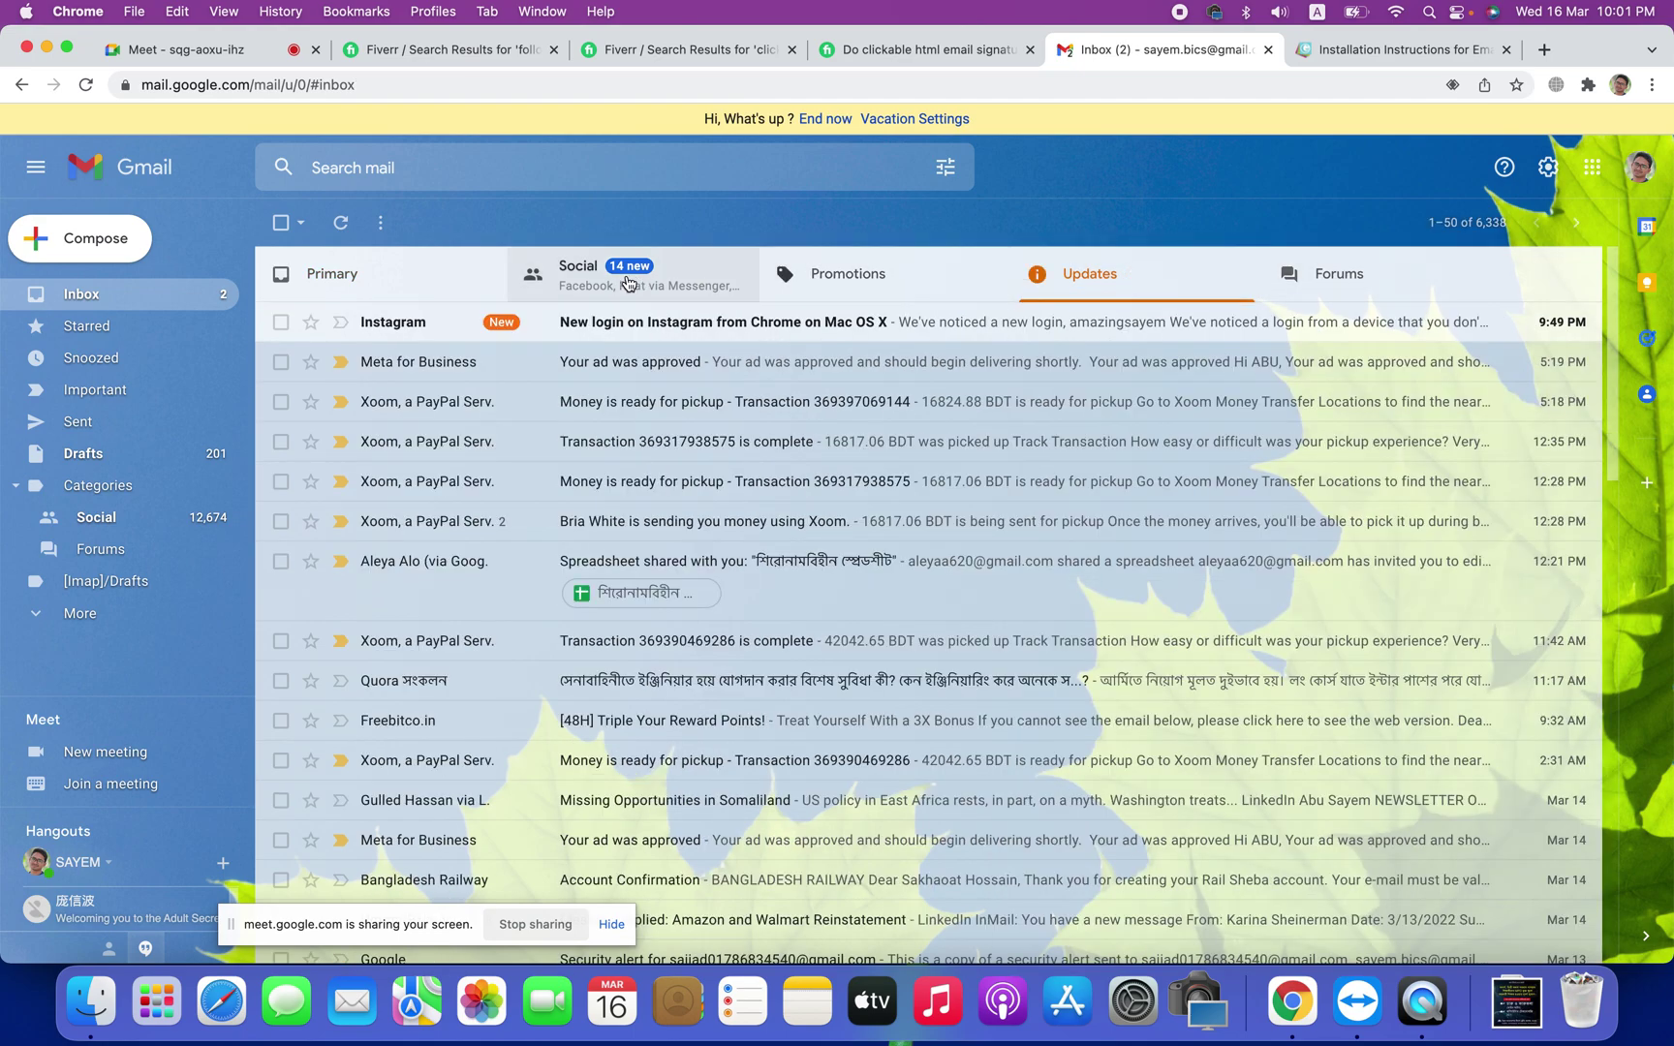
{"action": "left_click", "coordinate": [628, 281]}
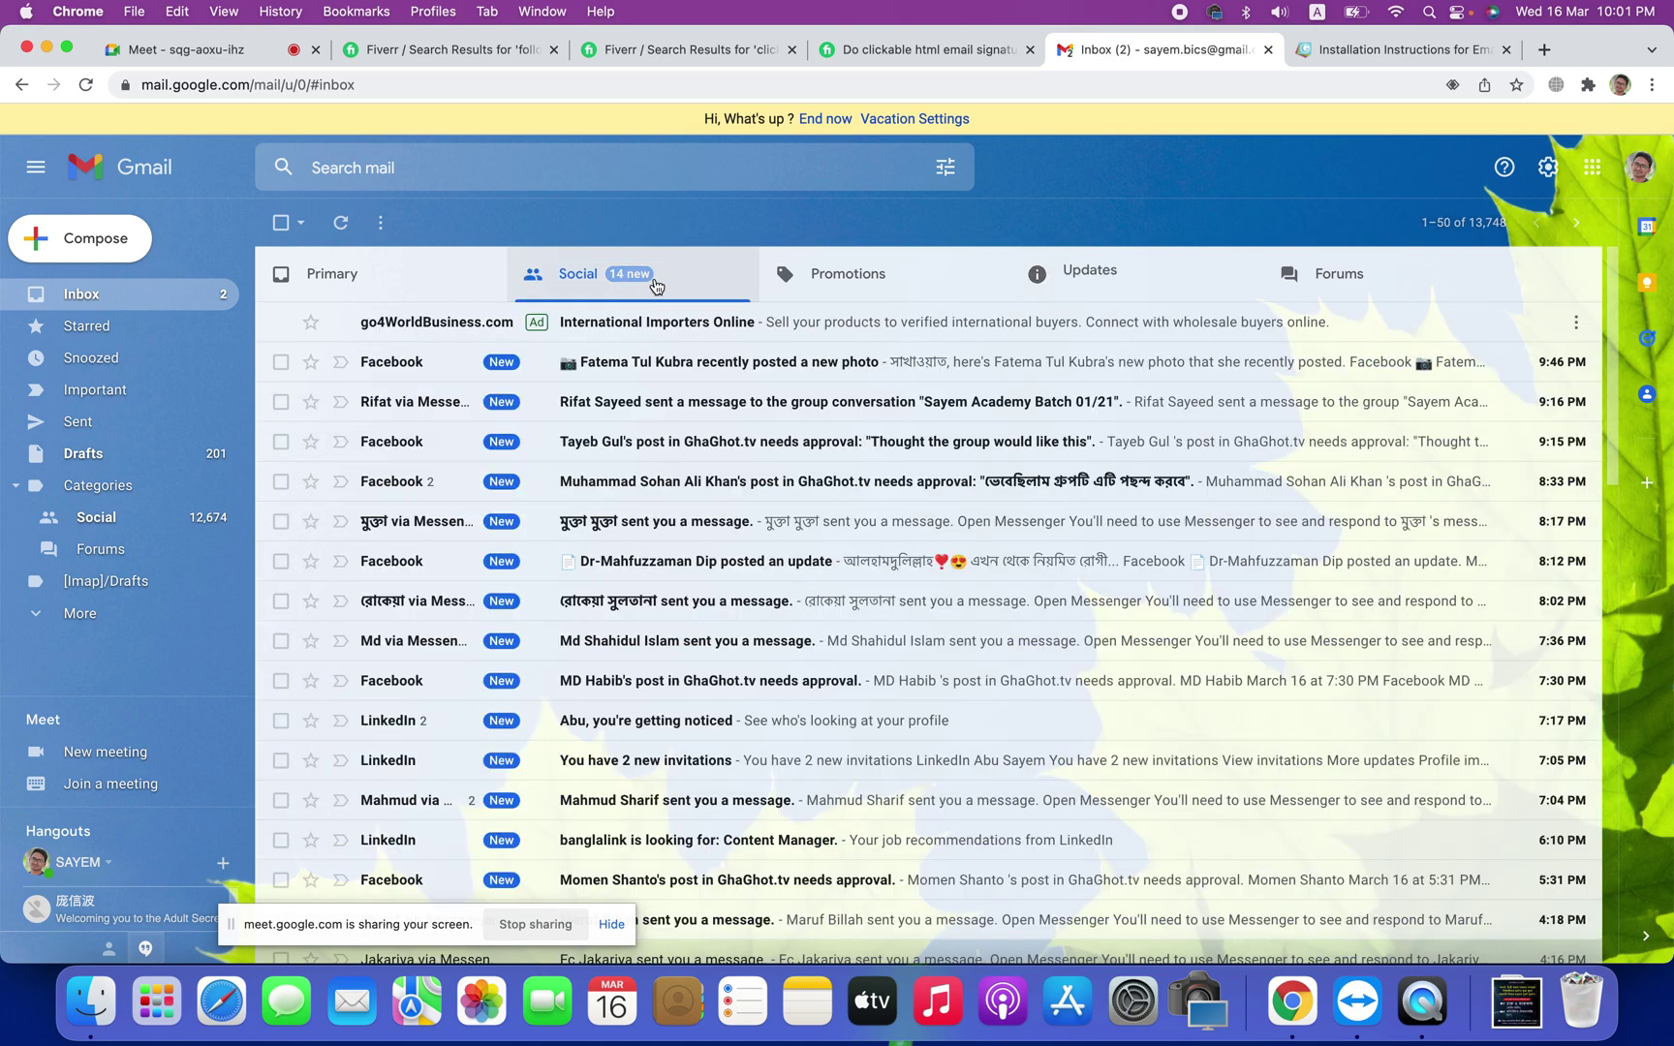
{"action": "left_click", "coordinate": [1547, 167]}
{"action": "left_click", "coordinate": [1452, 266]}
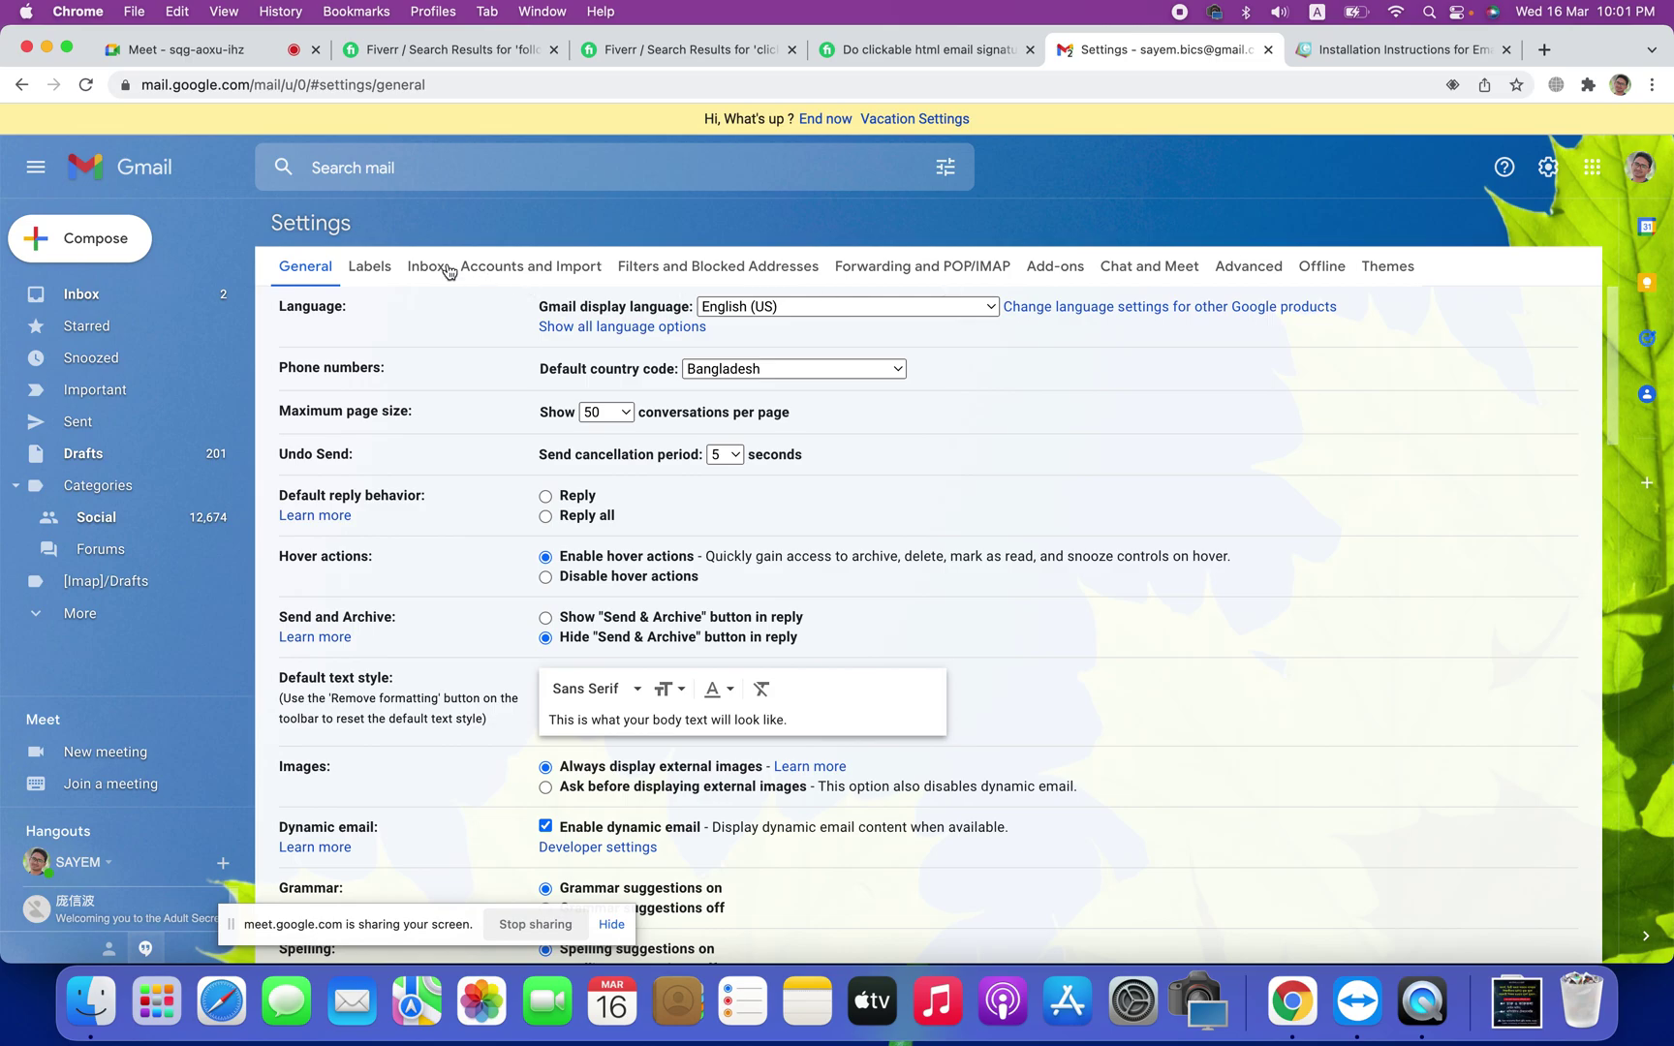
Step: Turn on automatically adding new recipients to contacts
{"action": "scroll", "coordinate": [845, 605], "scroll_direction": "down", "scroll_amount": 15}
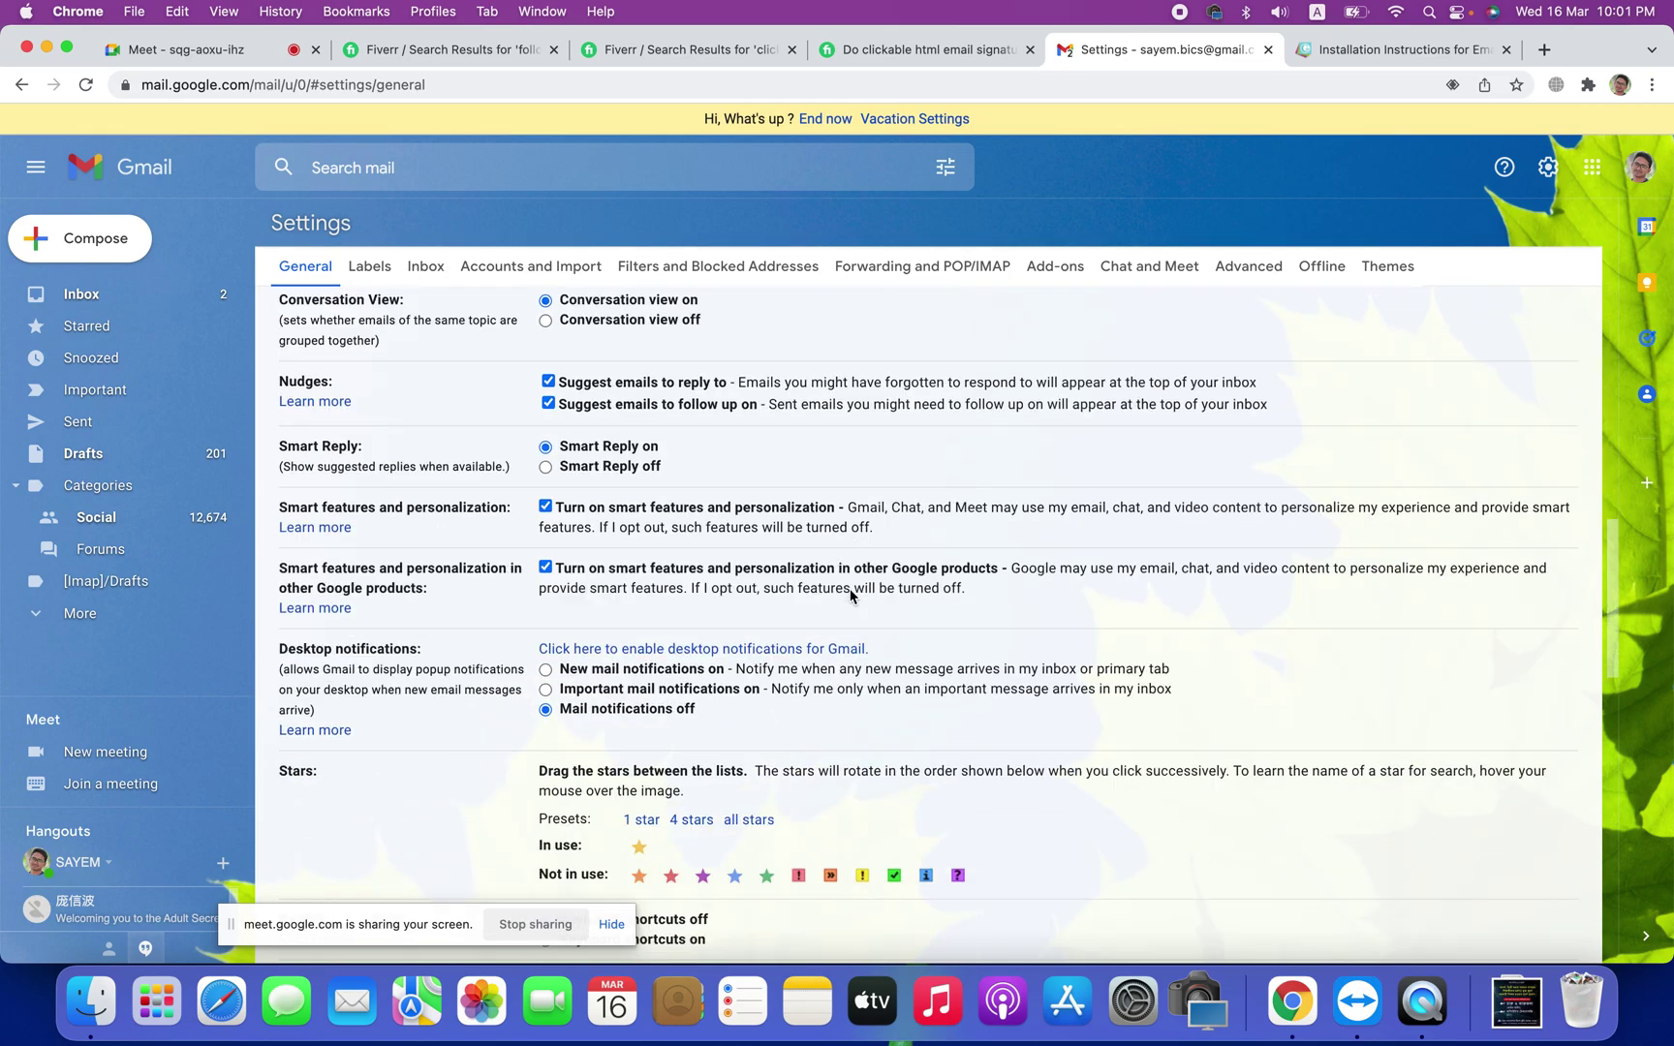
{"action": "scroll", "coordinate": [851, 595], "scroll_direction": "down", "scroll_amount": 3}
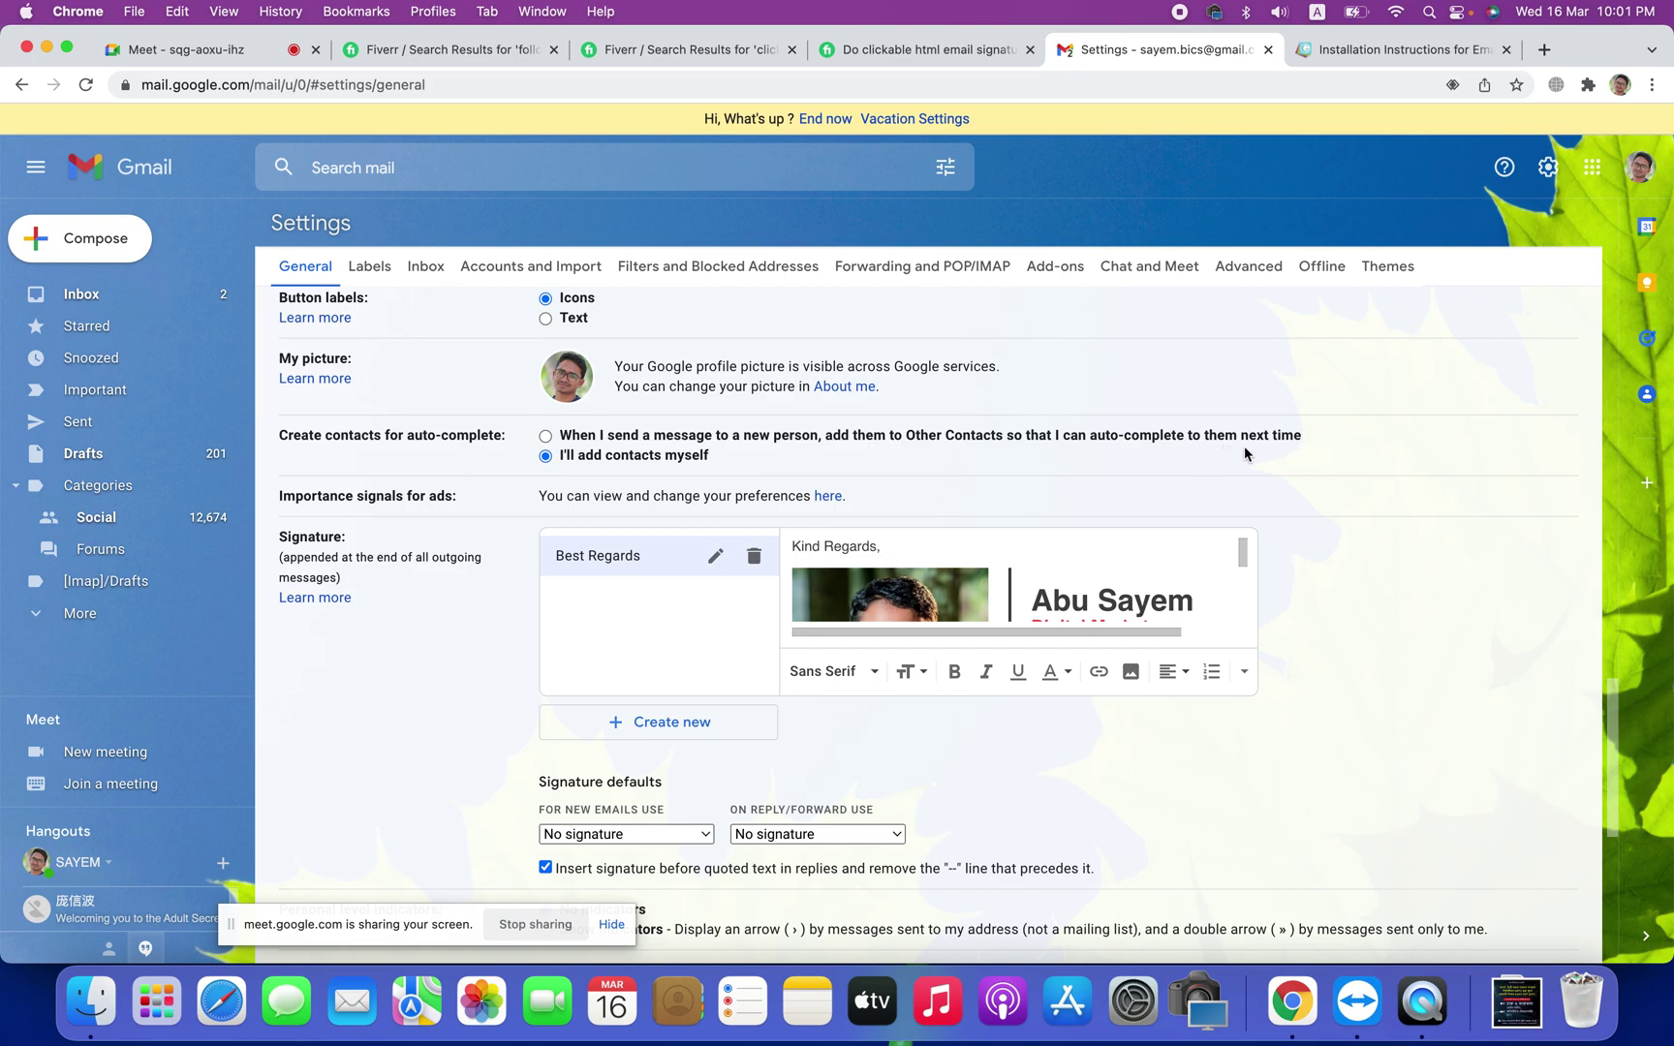
{"action": "left_click", "coordinate": [546, 436]}
Step: Set Best Regards as the signature for new emails and for replies/forwards, and save
{"action": "scroll", "coordinate": [979, 818], "scroll_direction": "down", "scroll_amount": 1}
{"action": "scroll", "coordinate": [982, 810], "scroll_direction": "down", "scroll_amount": 2}
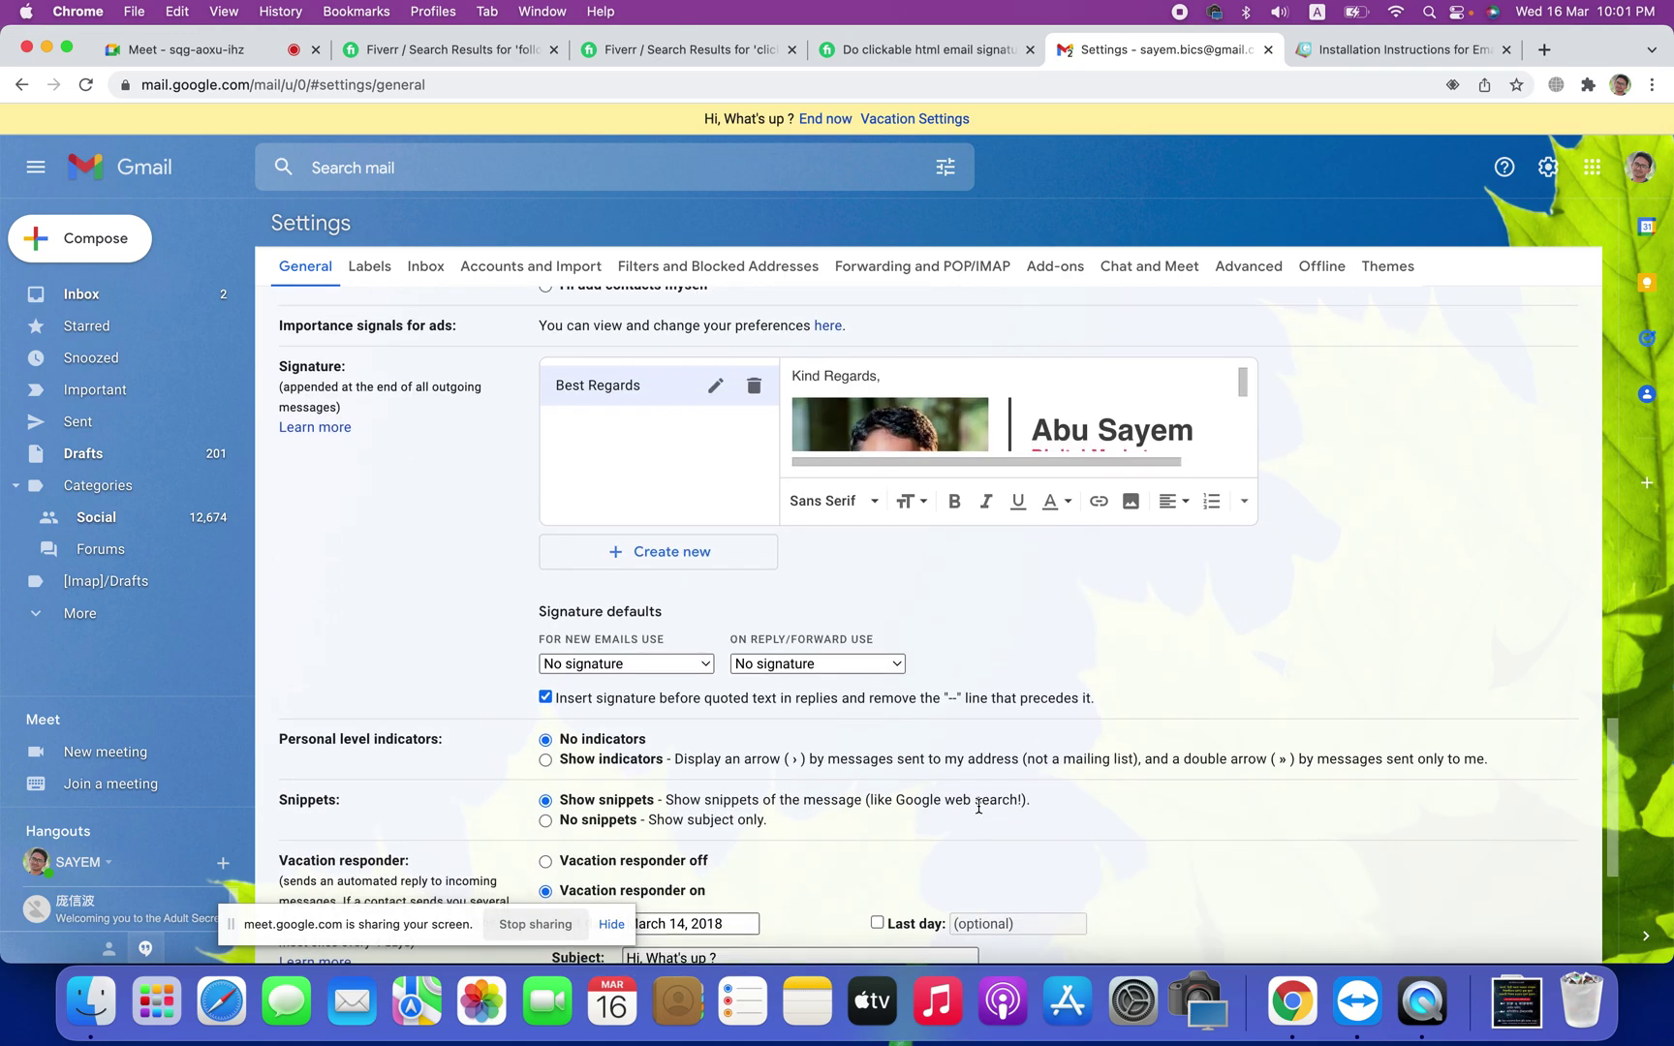
{"action": "left_click", "coordinate": [620, 662]}
{"action": "left_click", "coordinate": [620, 687]}
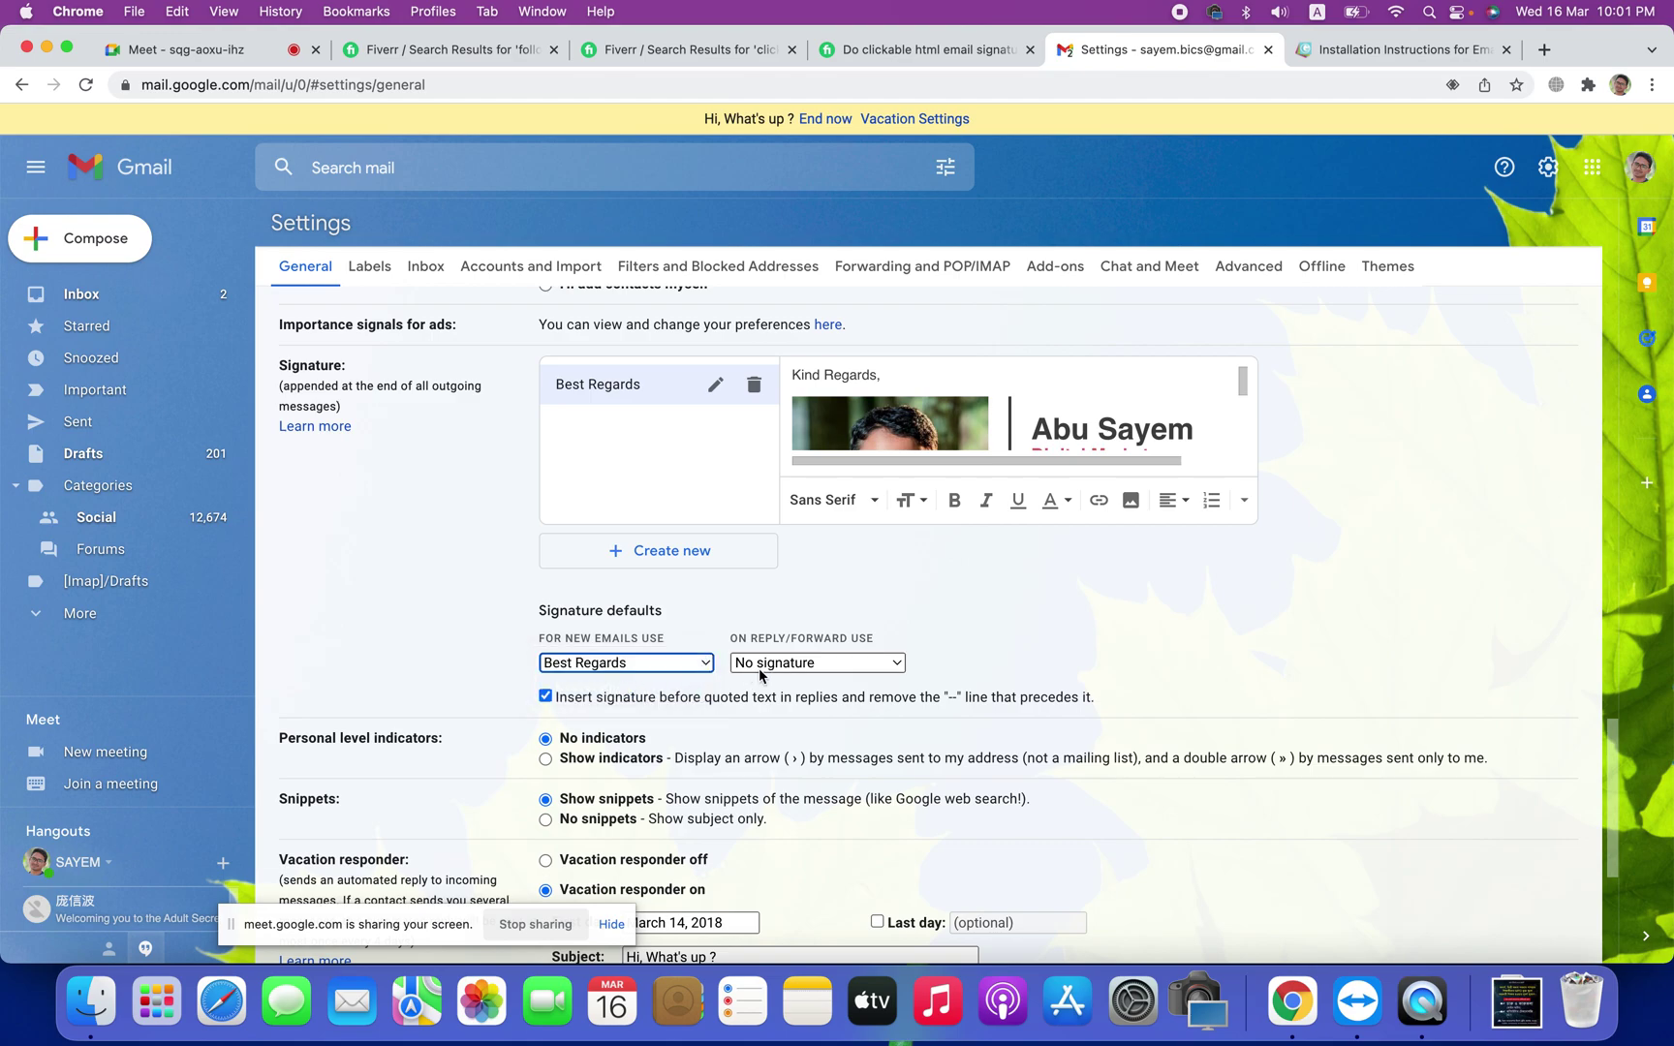
{"action": "left_click", "coordinate": [787, 668]}
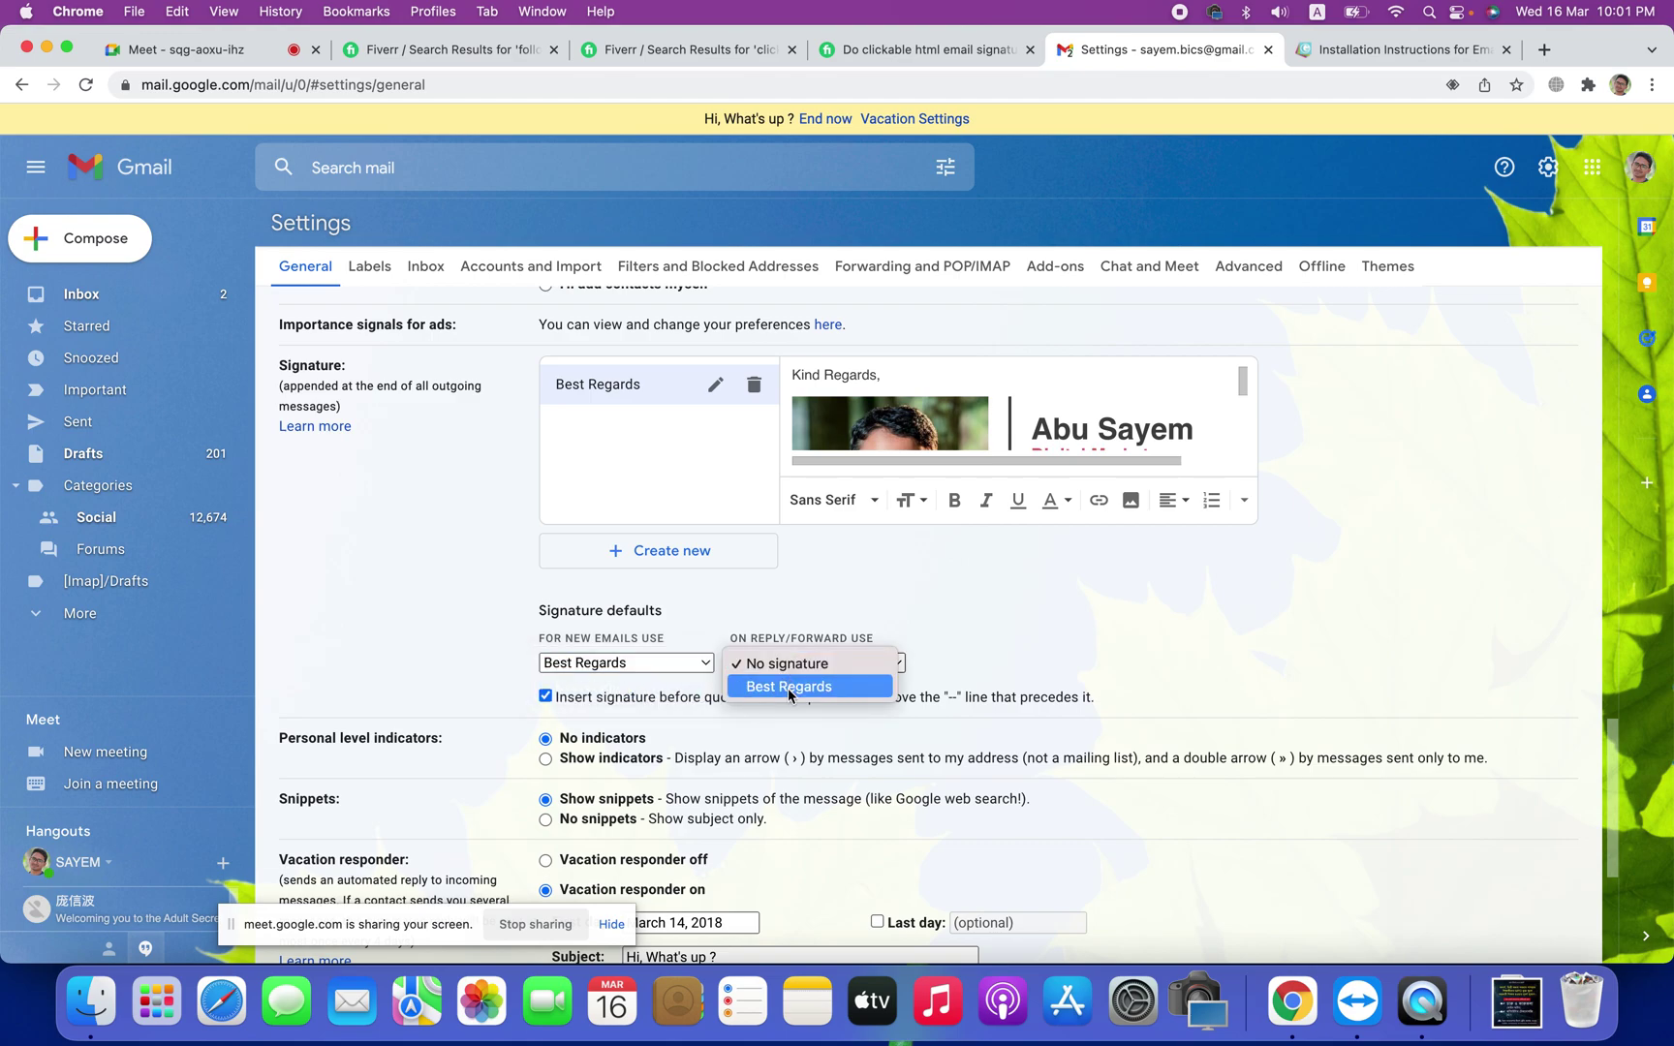
{"action": "left_click", "coordinate": [789, 687]}
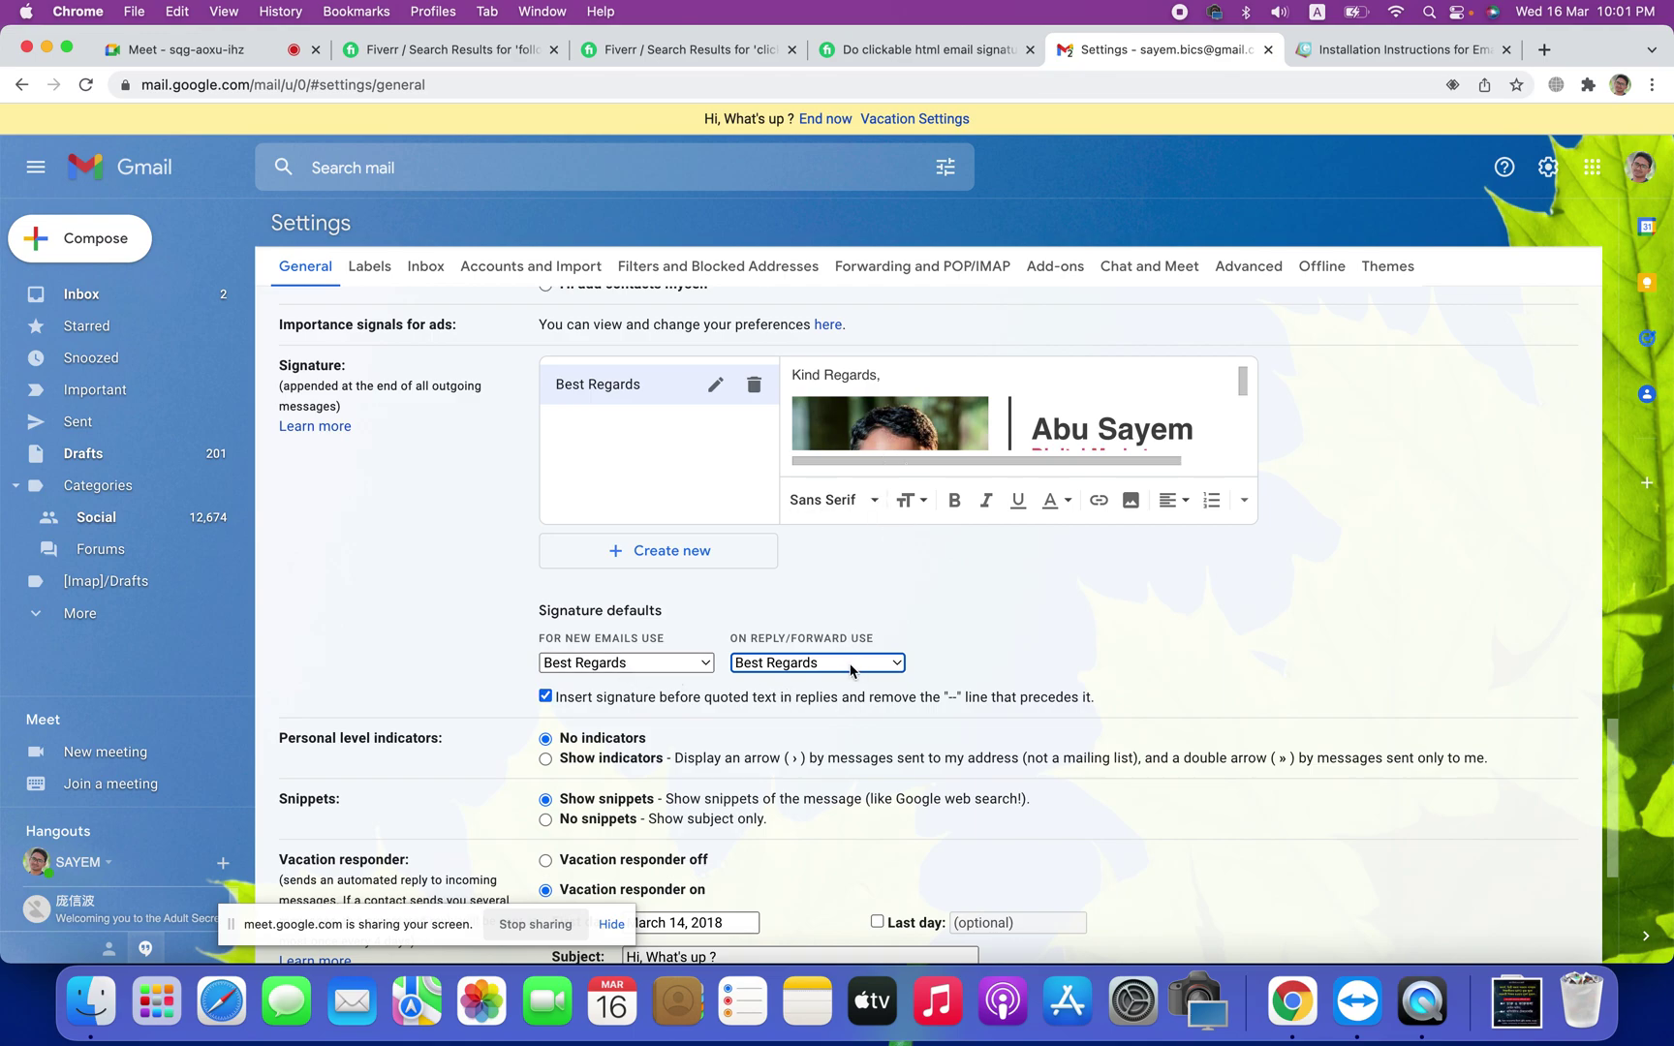
{"action": "scroll", "coordinate": [848, 738], "scroll_direction": "down", "scroll_amount": 4}
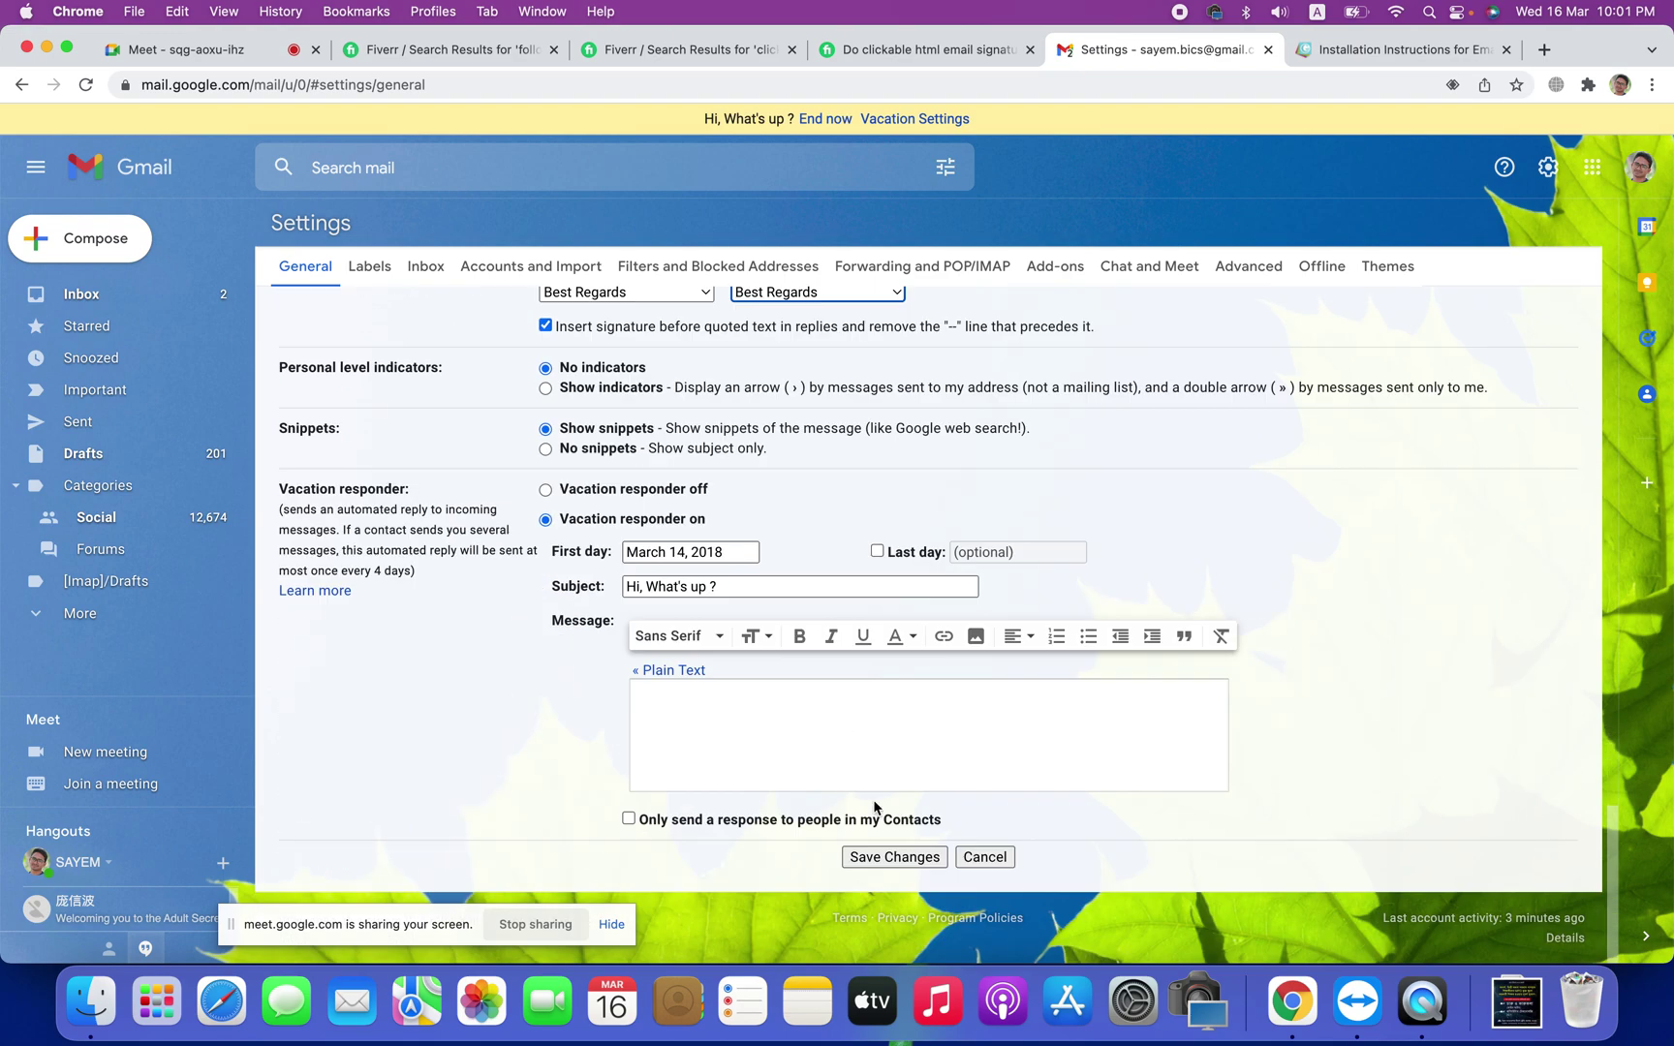
{"action": "left_click", "coordinate": [894, 862]}
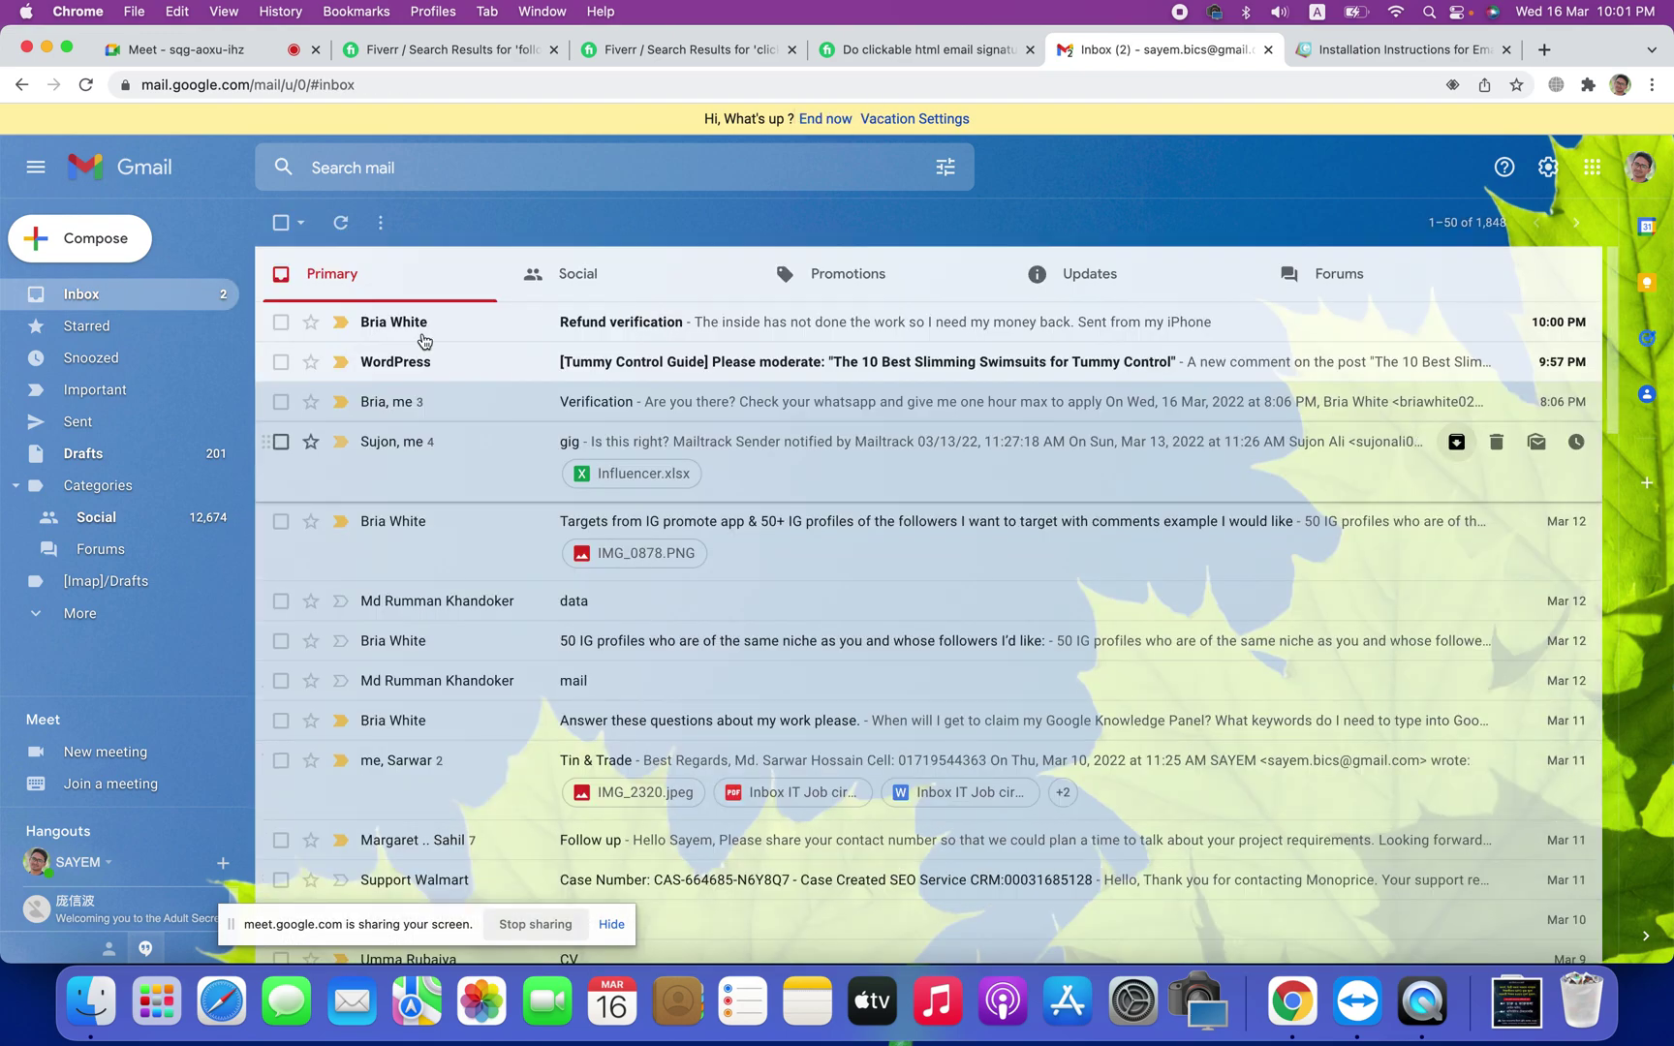
Step: Start a new email addressed to the recipient's Gmail address
{"action": "left_click", "coordinate": [119, 242]}
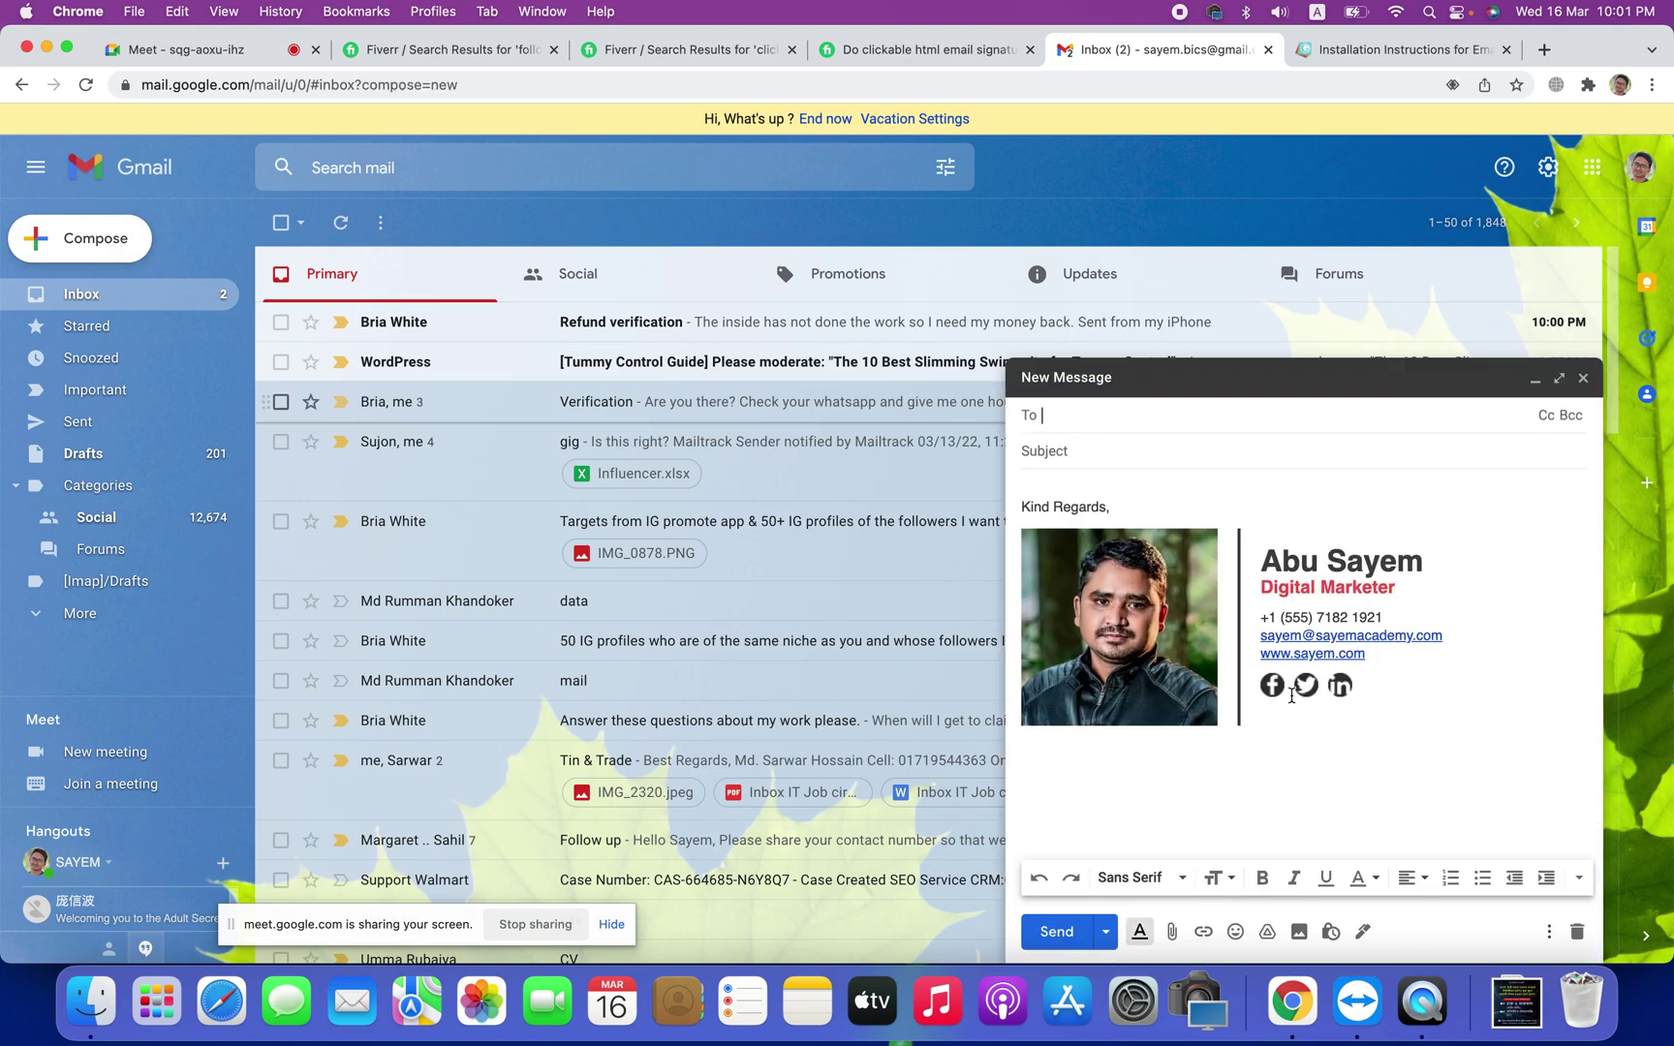
{"action": "left_click", "coordinate": [1583, 378]}
{"action": "left_click", "coordinate": [86, 240]}
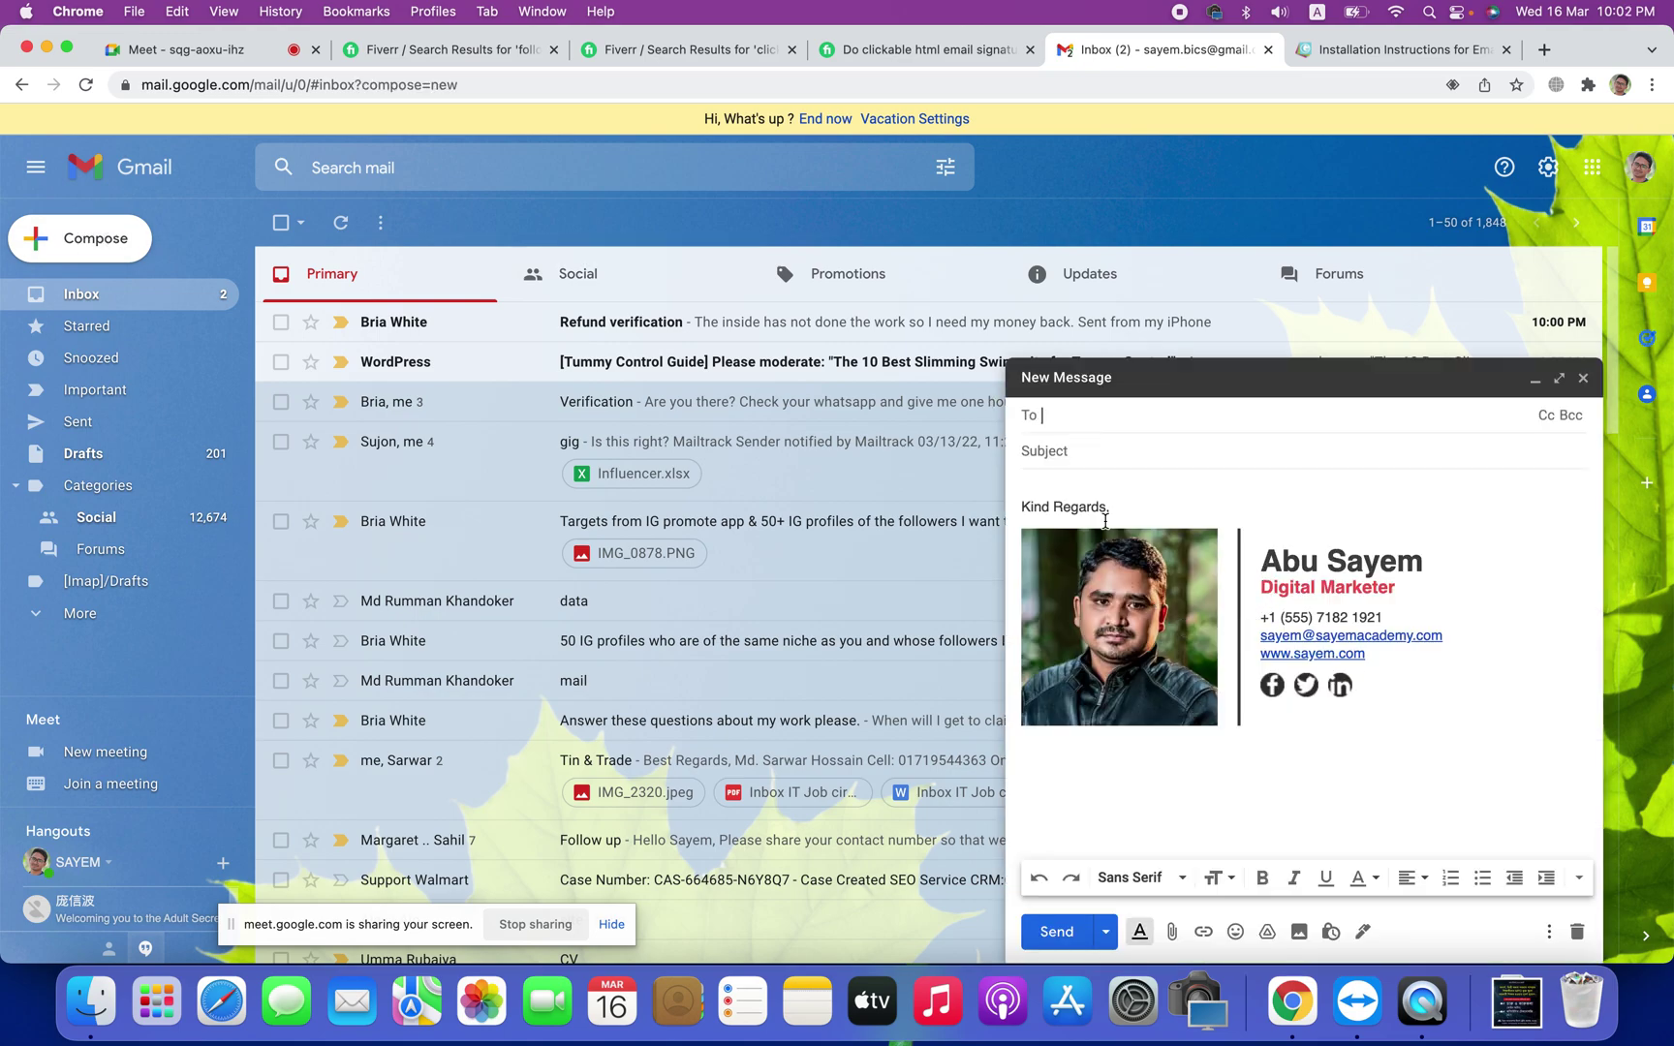
{"action": "type", "text": "rube"}
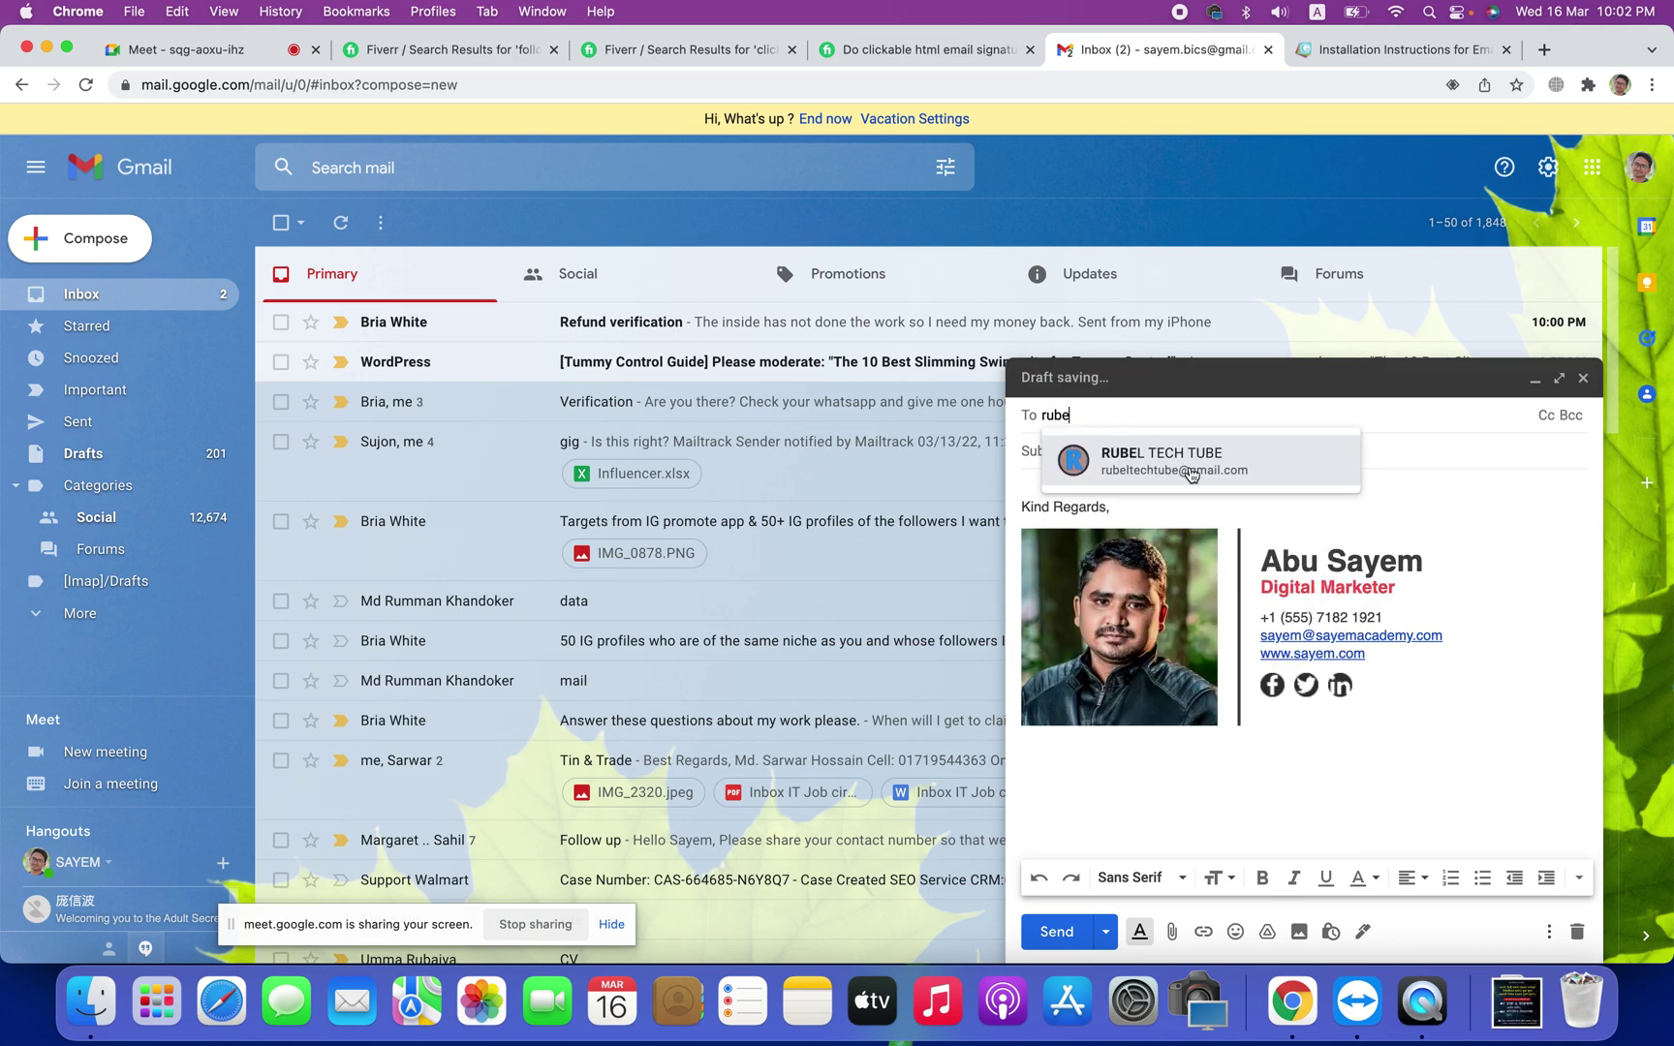
{"action": "mouse_move", "coordinate": [1207, 472]}
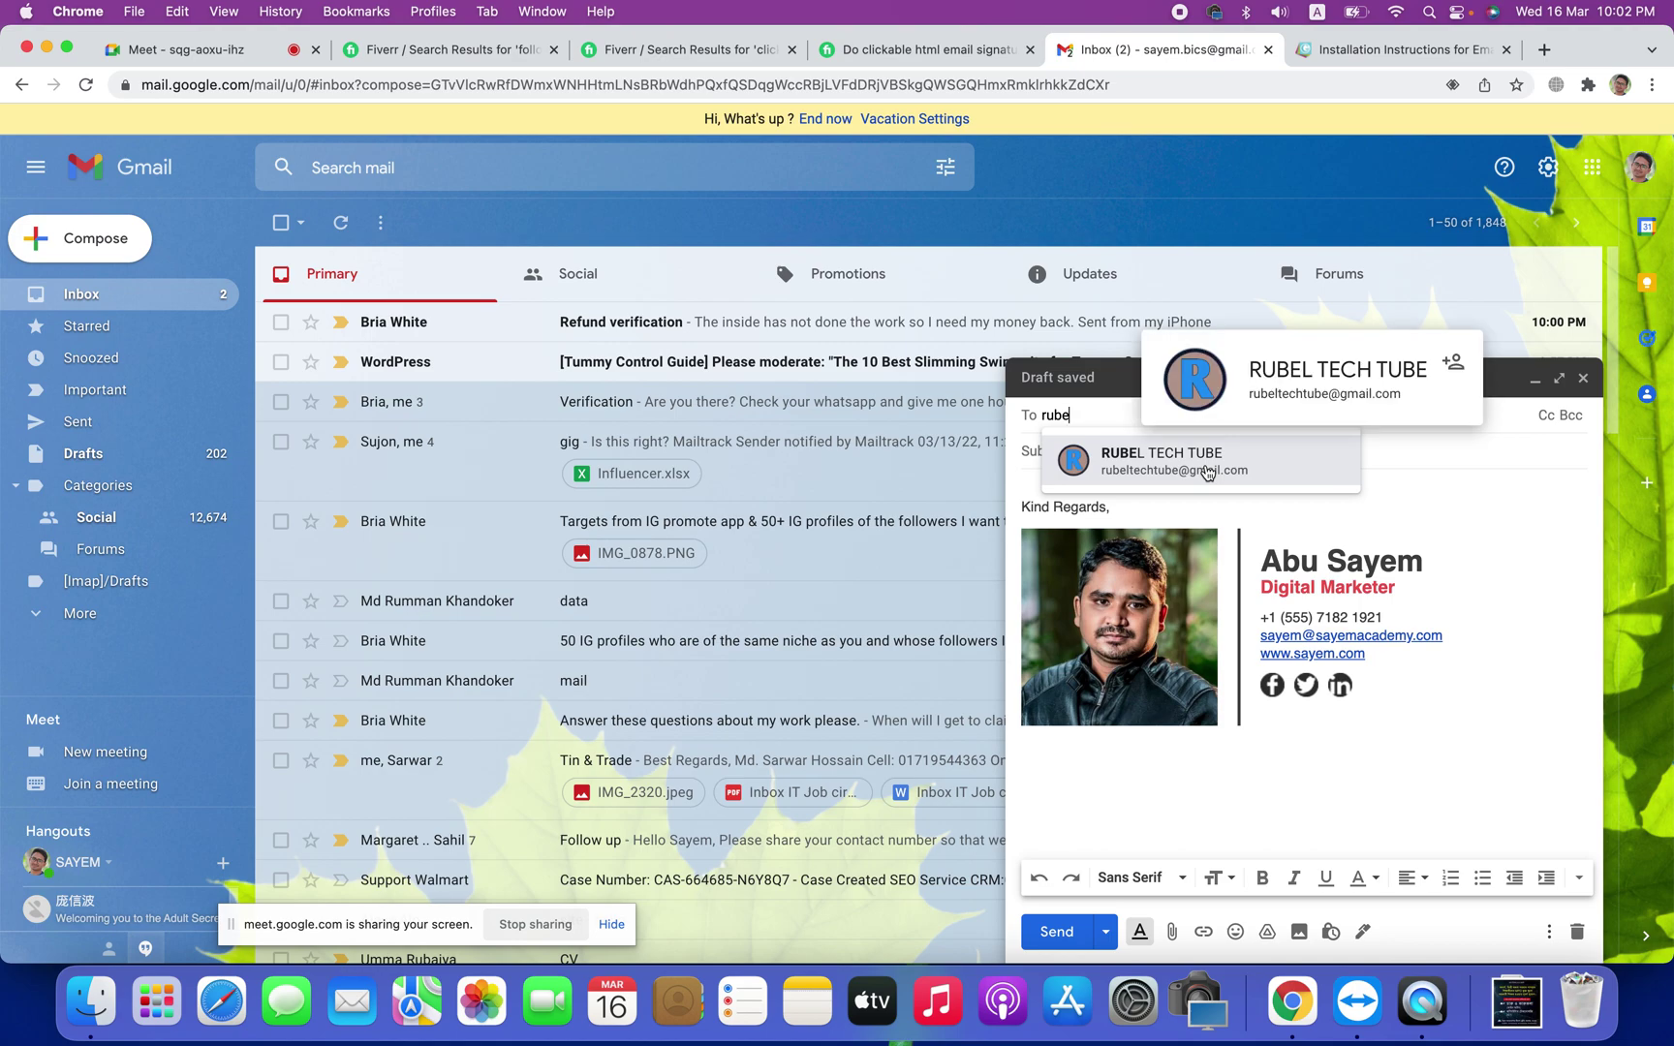
{"action": "double_click", "coordinate": [1096, 413]}
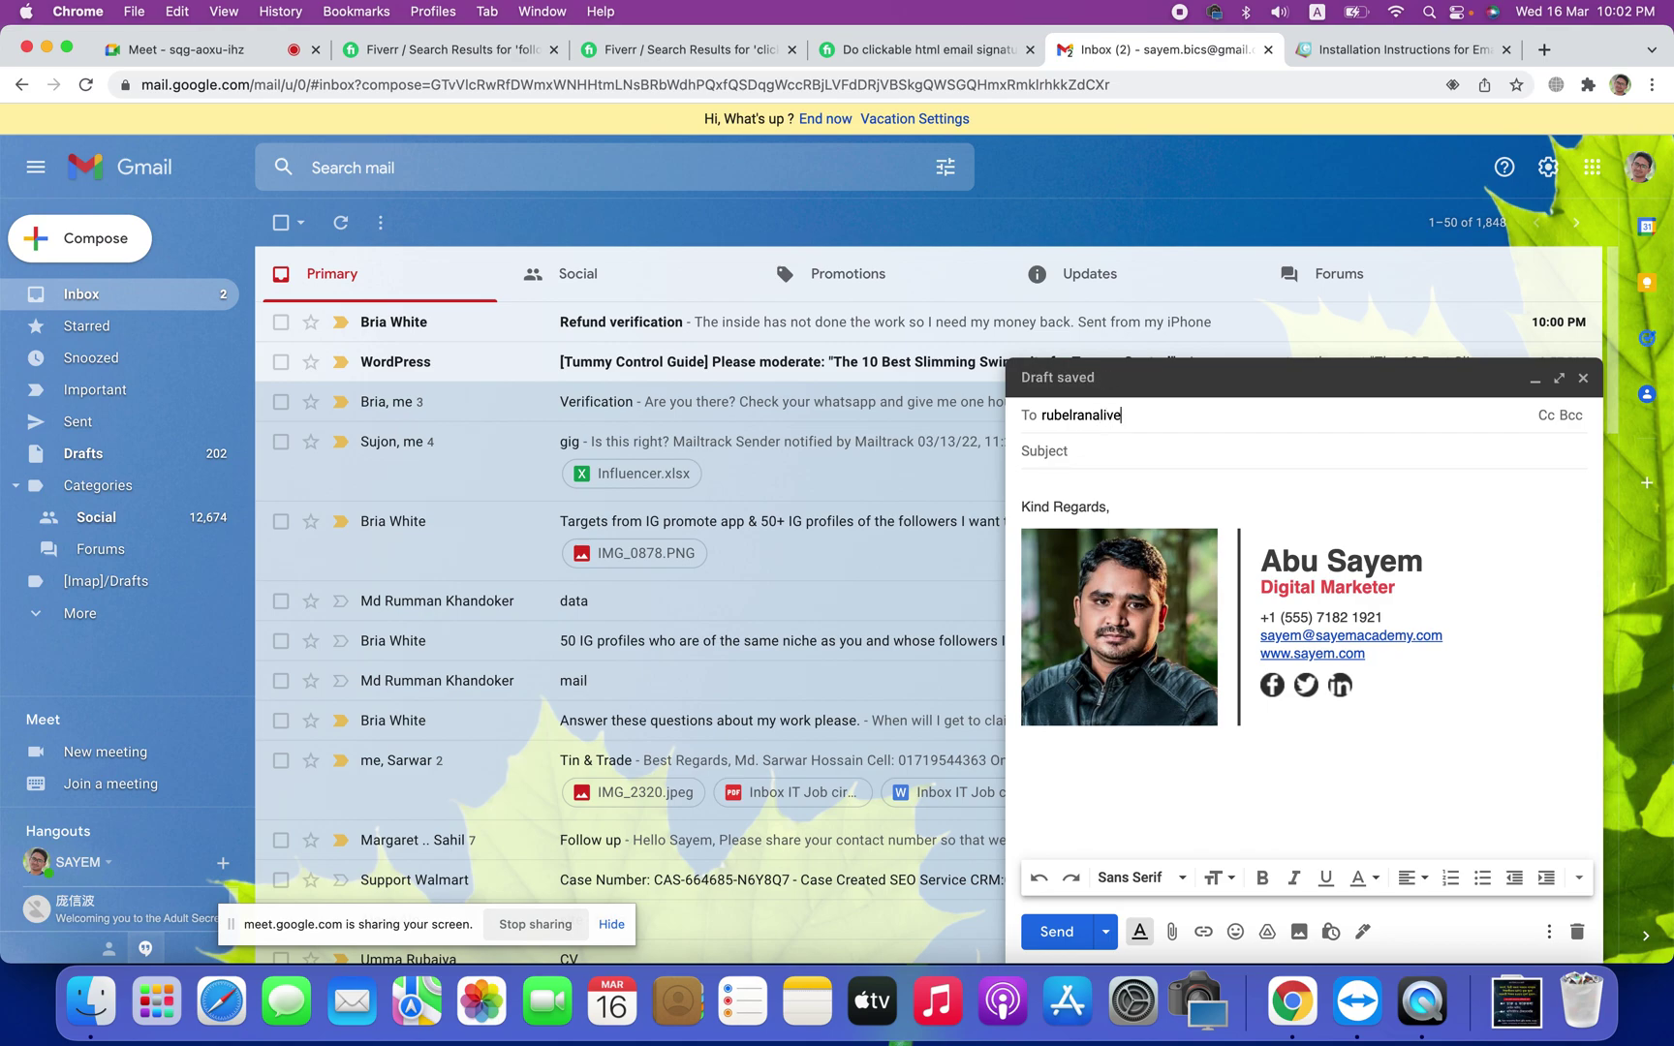
Step: Enter the subject Hello and the body line 'HI will response you soon'
{"action": "left_click", "coordinate": [1081, 455]}
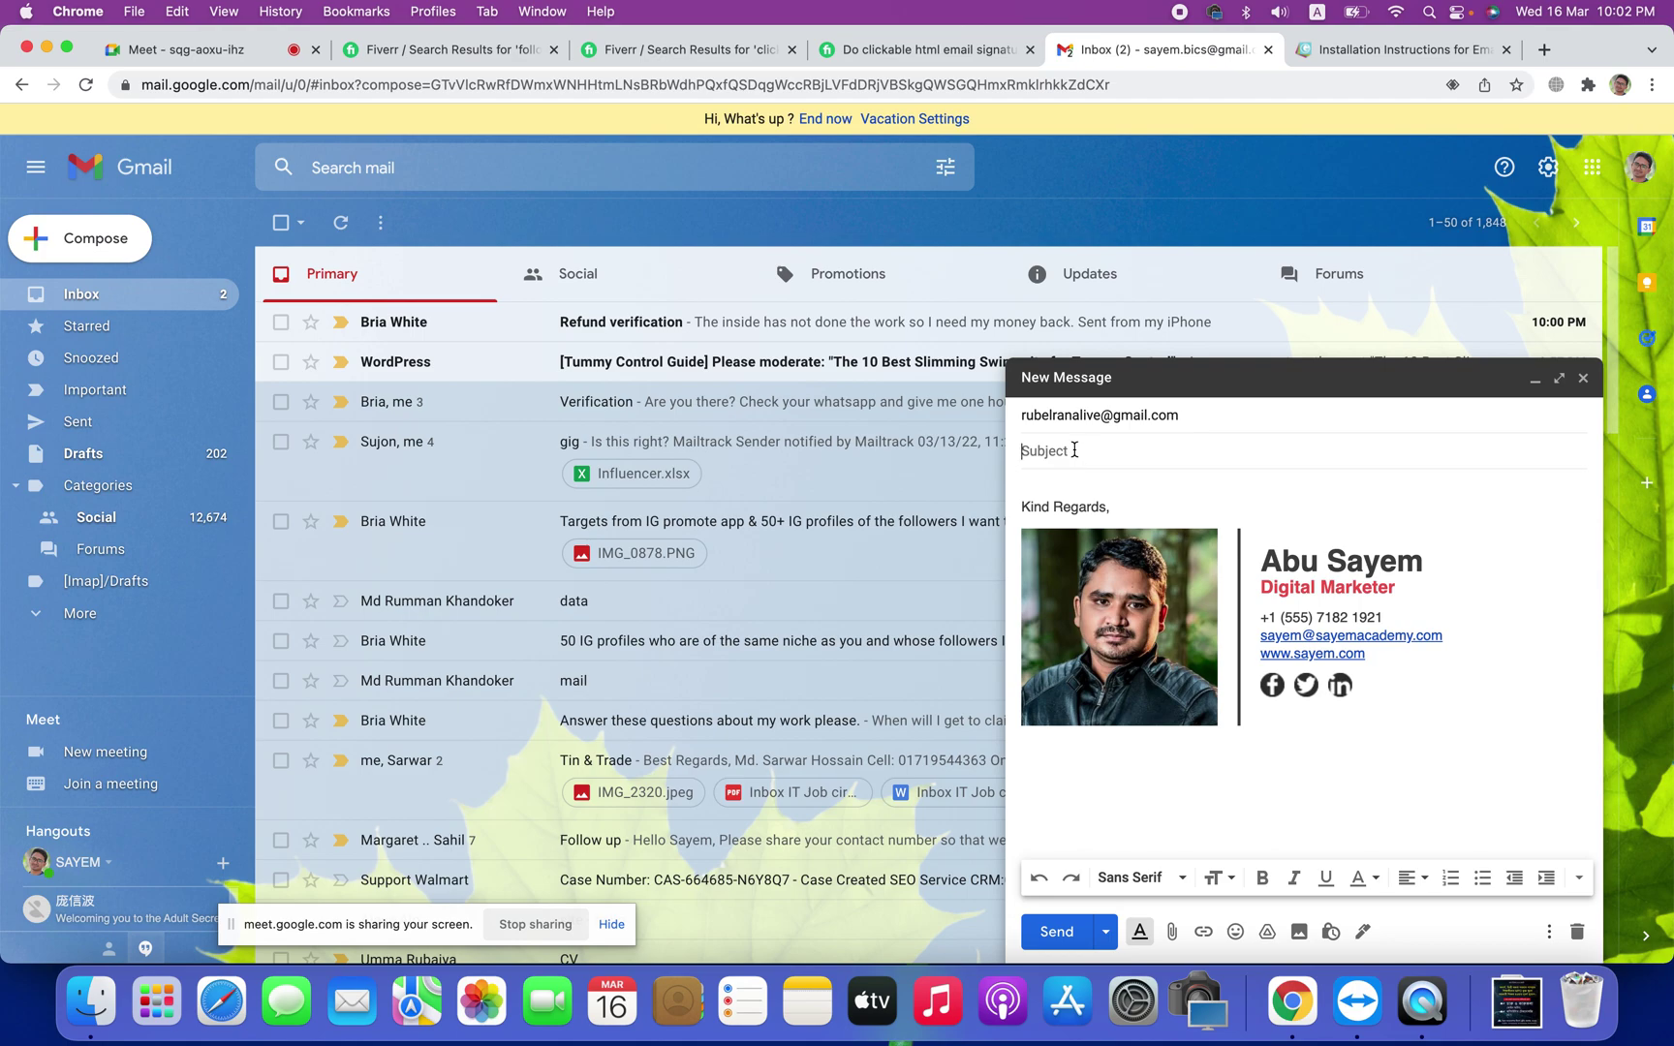
{"action": "type", "text": "H"}
{"action": "type", "text": "I will"}
{"action": "type", "text": " e"}
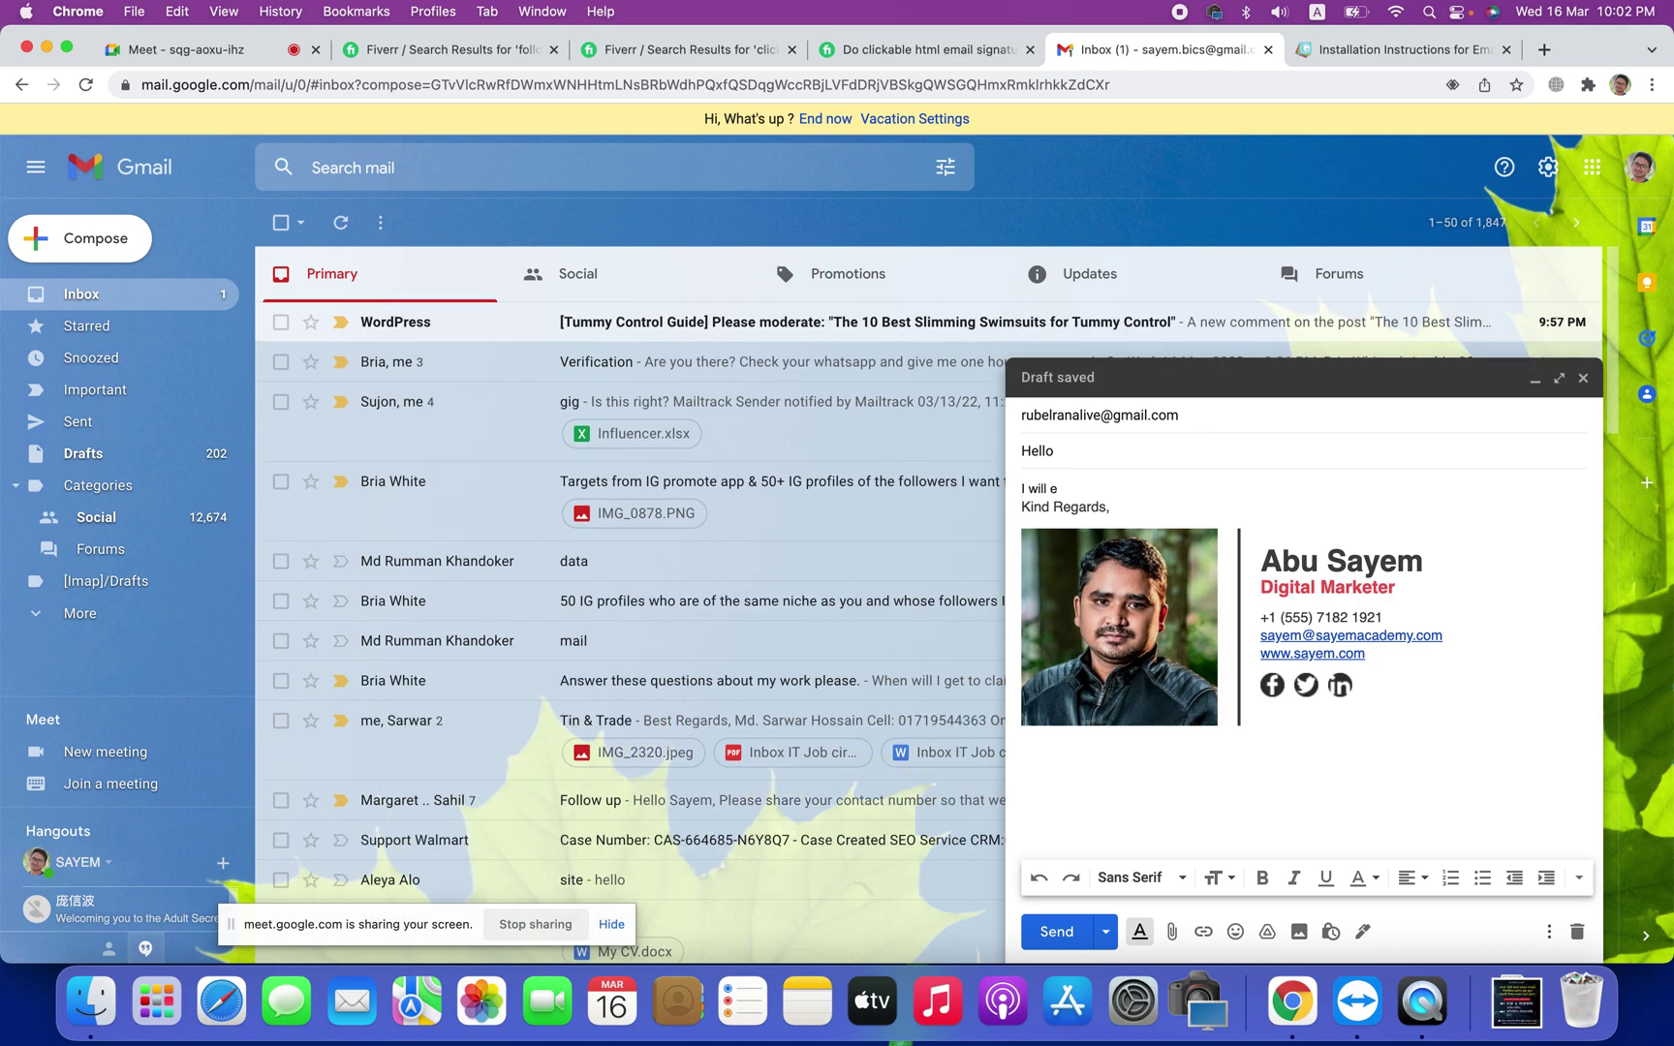
{"action": "key", "text": "BackSpace"}
{"action": "type", "text": "response you soon"}
Step: Check the Twitter icon's link in the signature, then send the email
{"action": "left_click", "coordinate": [1310, 686]}
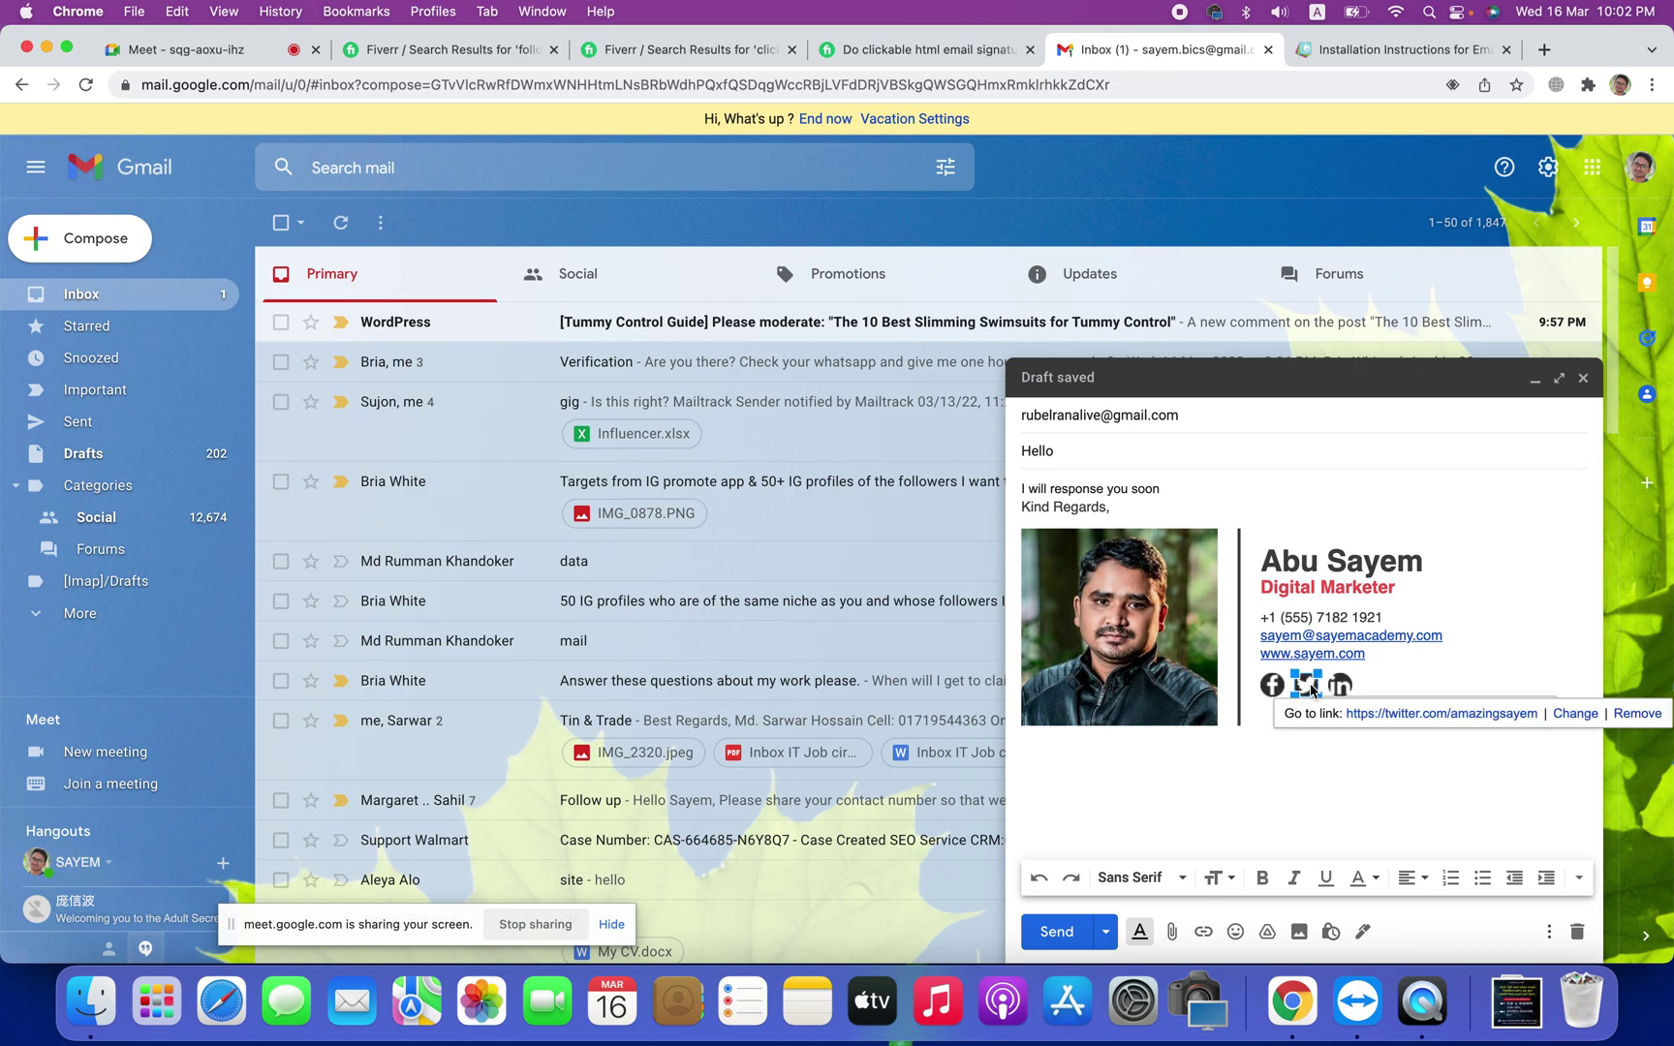
{"action": "left_click", "coordinate": [1473, 638]}
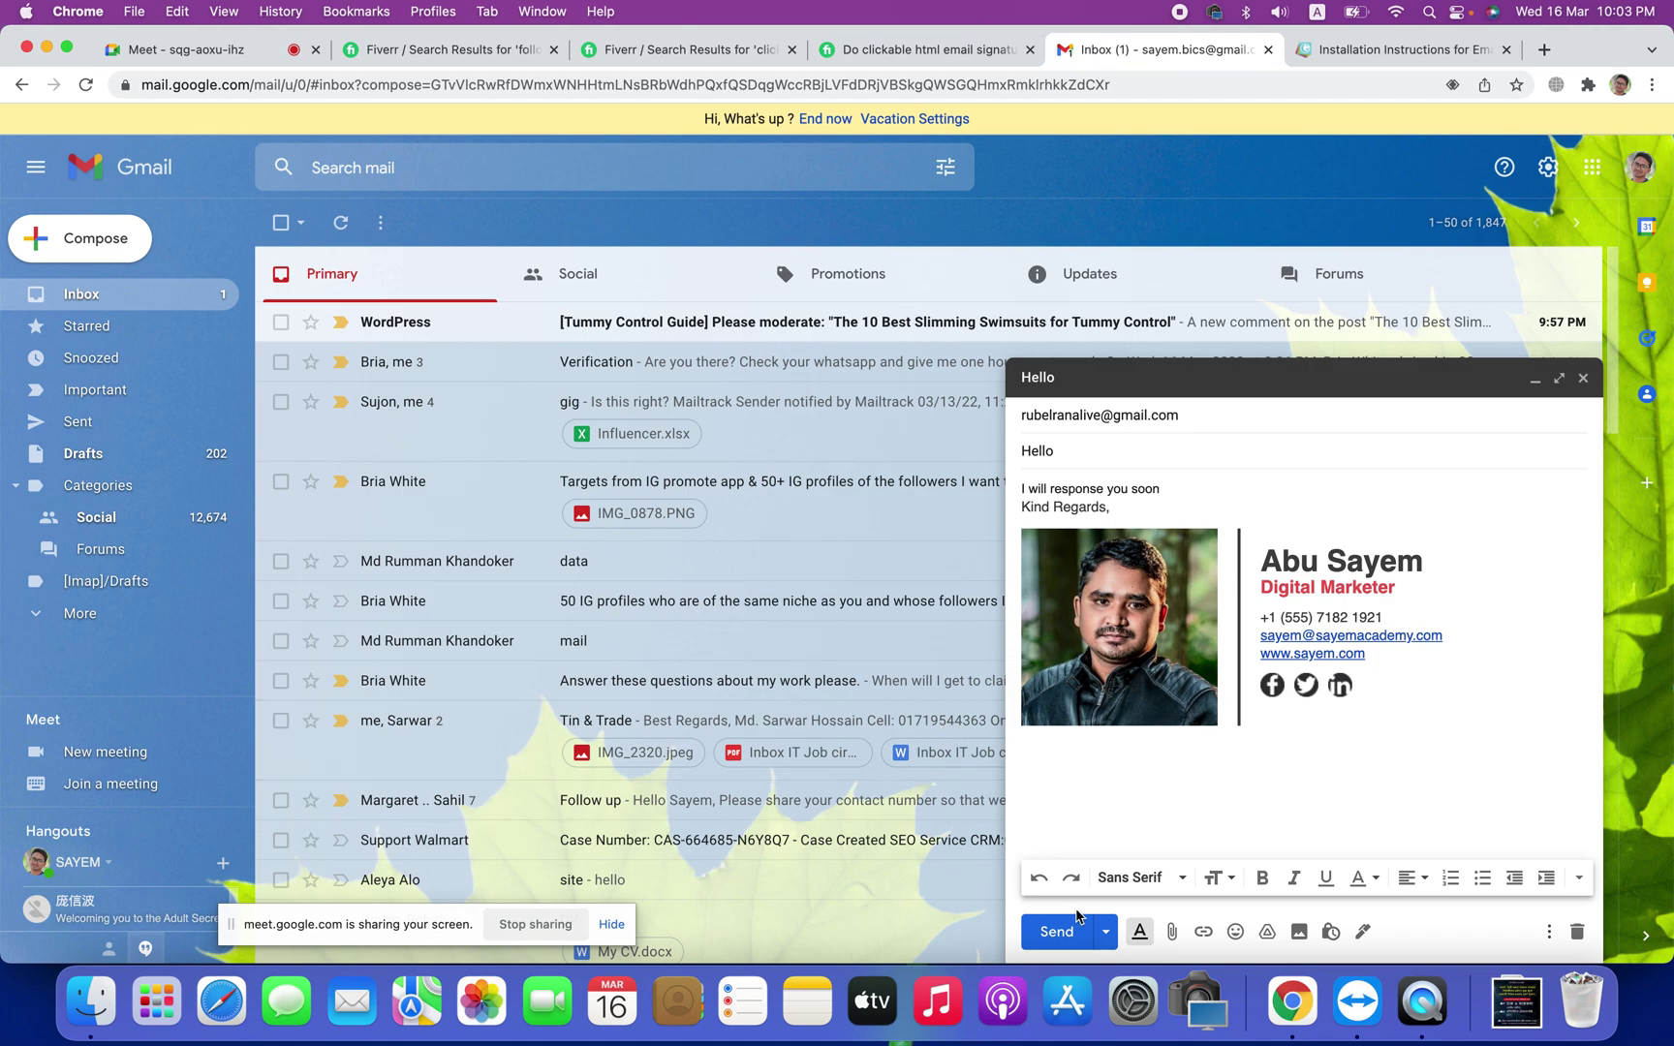
{"action": "left_click", "coordinate": [1056, 932]}
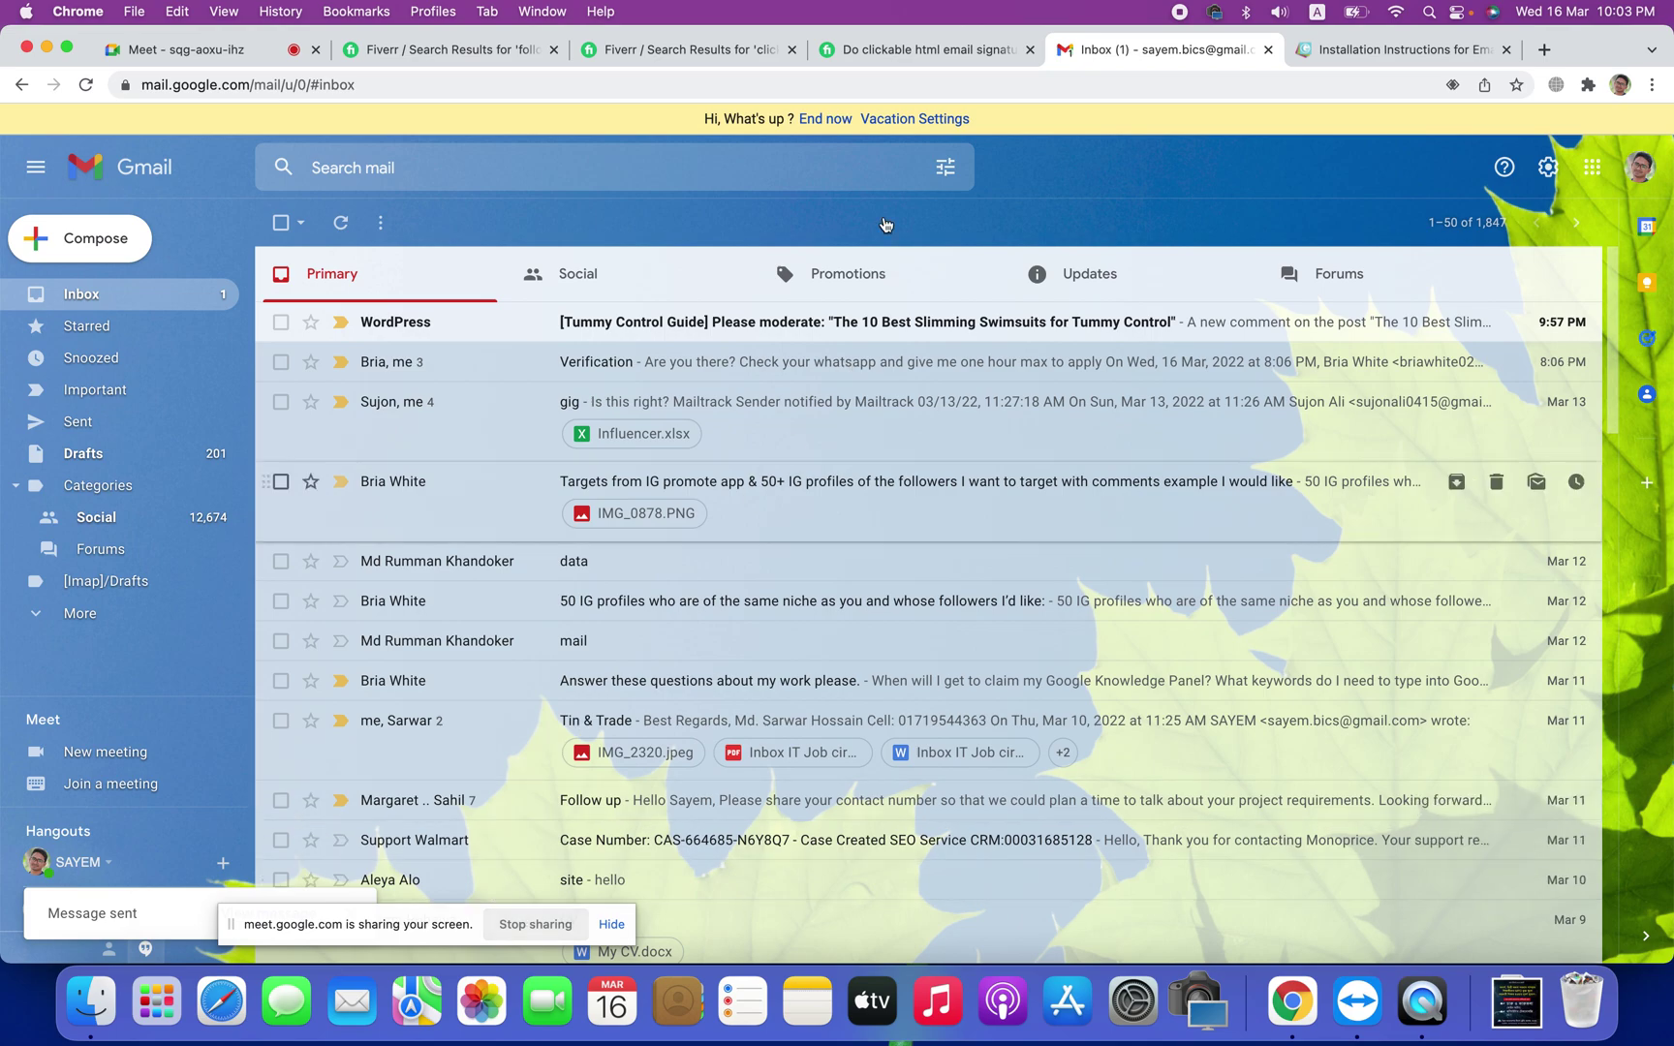
Step: End the vacation responder and delete the WordPress moderation email
{"action": "left_click", "coordinate": [837, 124]}
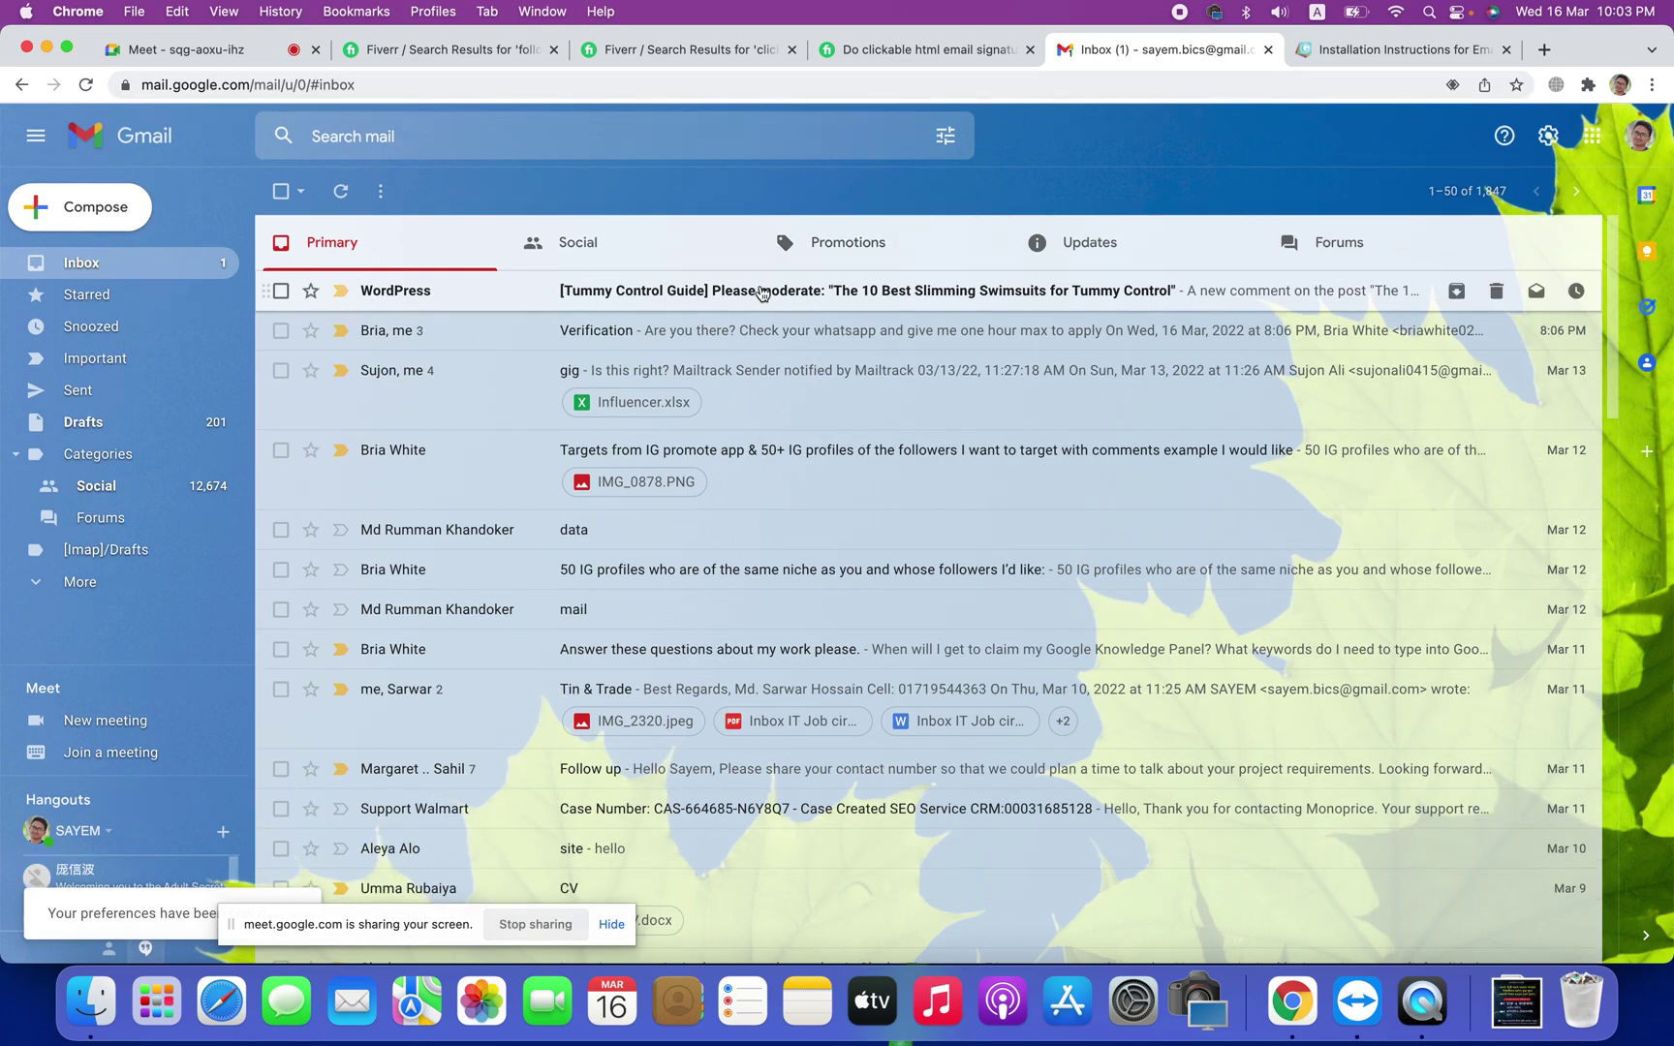
{"action": "left_click", "coordinate": [762, 294]}
{"action": "left_click", "coordinate": [433, 195]}
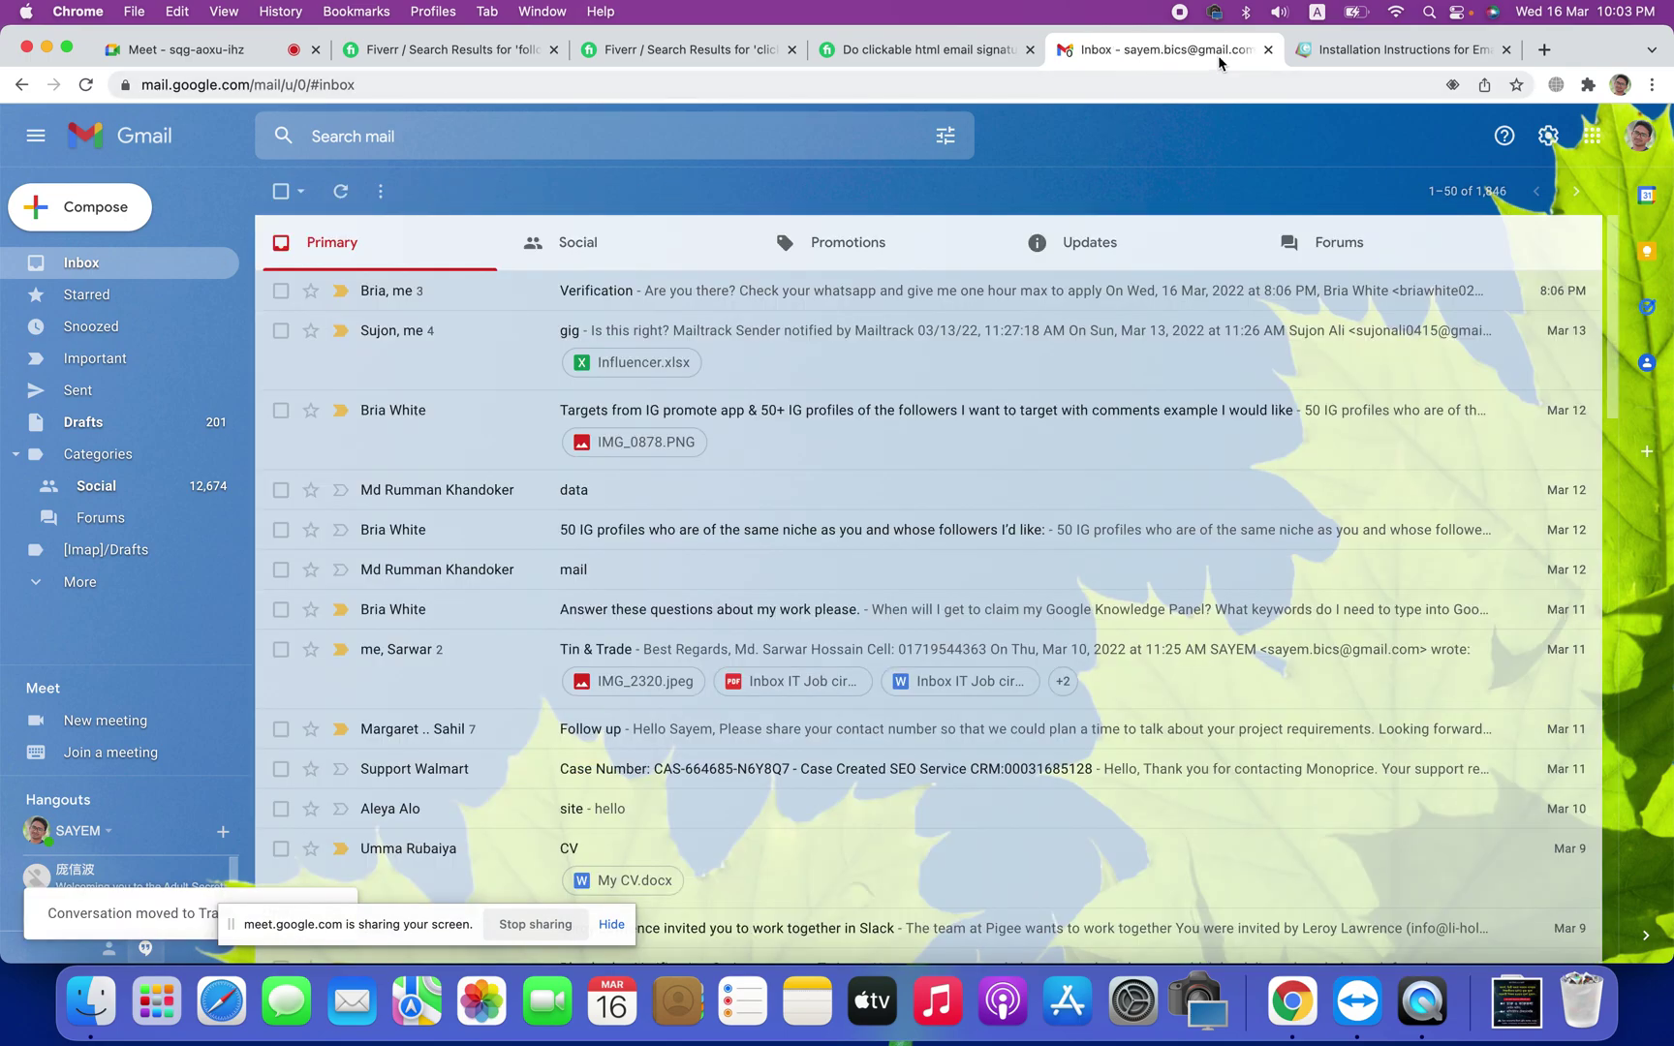
Step: Close the Gimmio tab and switch to the Google Meet call, then the Fiverr results
{"action": "left_click", "coordinate": [1359, 51]}
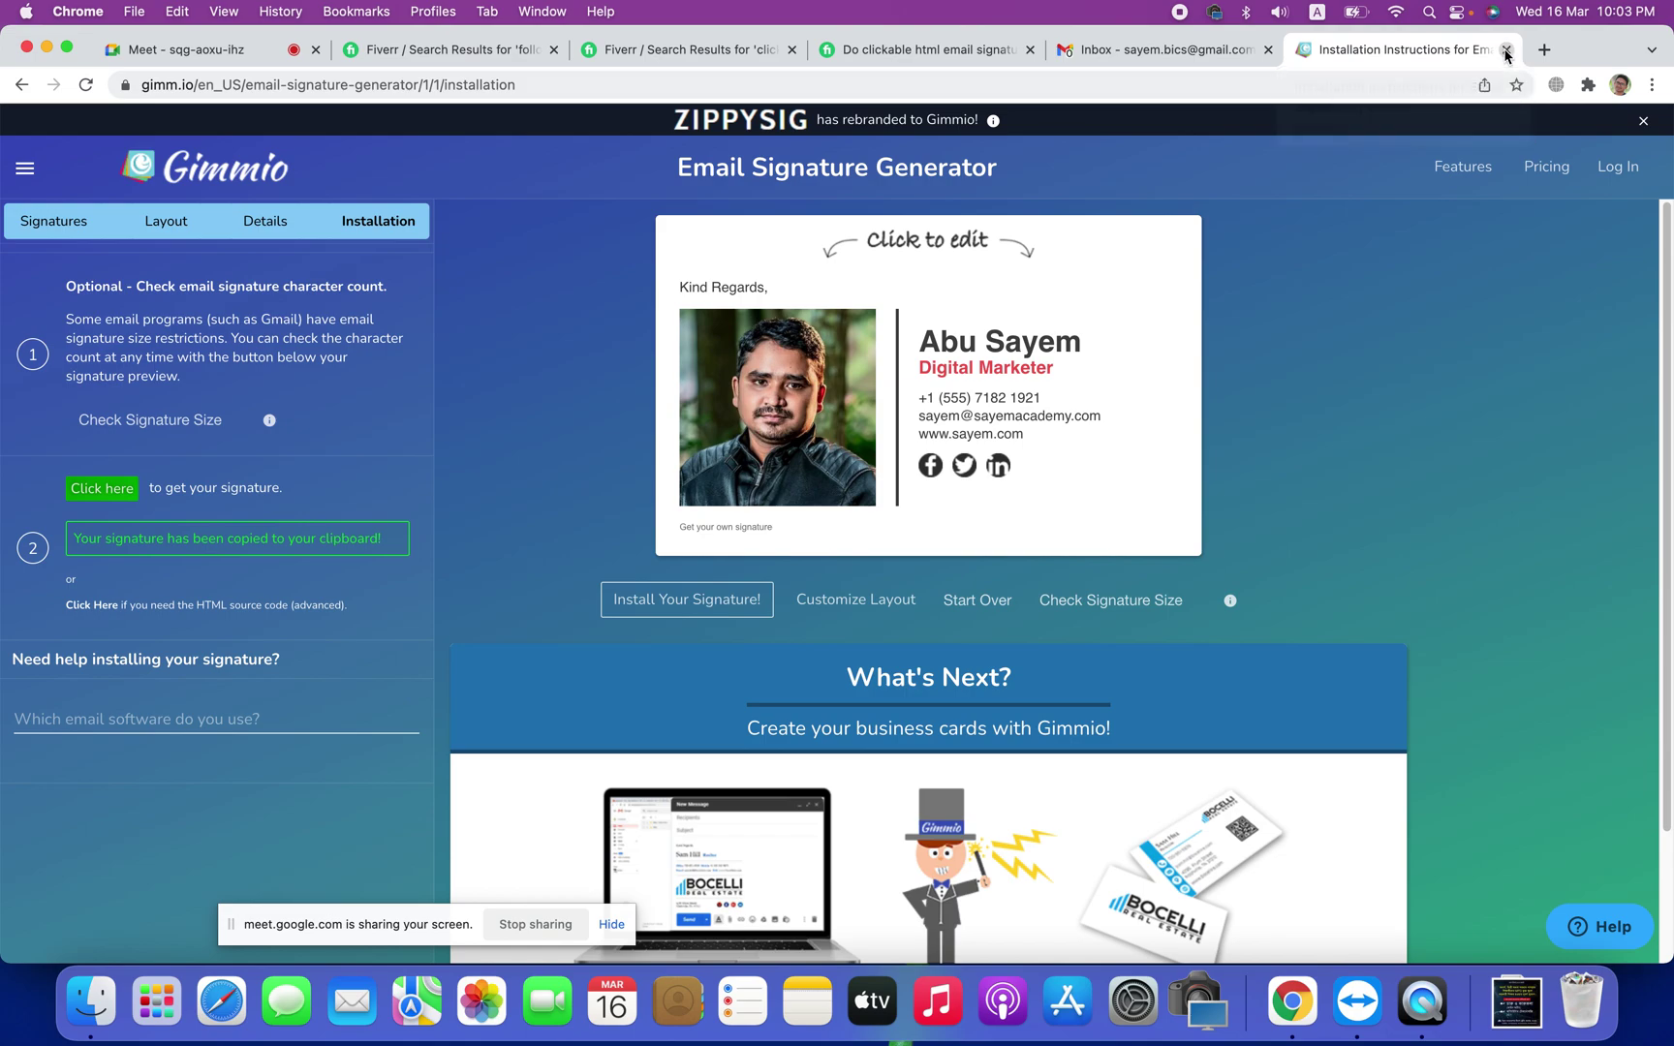
{"action": "left_click", "coordinate": [1506, 50]}
{"action": "left_click", "coordinate": [878, 60]}
{"action": "left_click", "coordinate": [681, 53]}
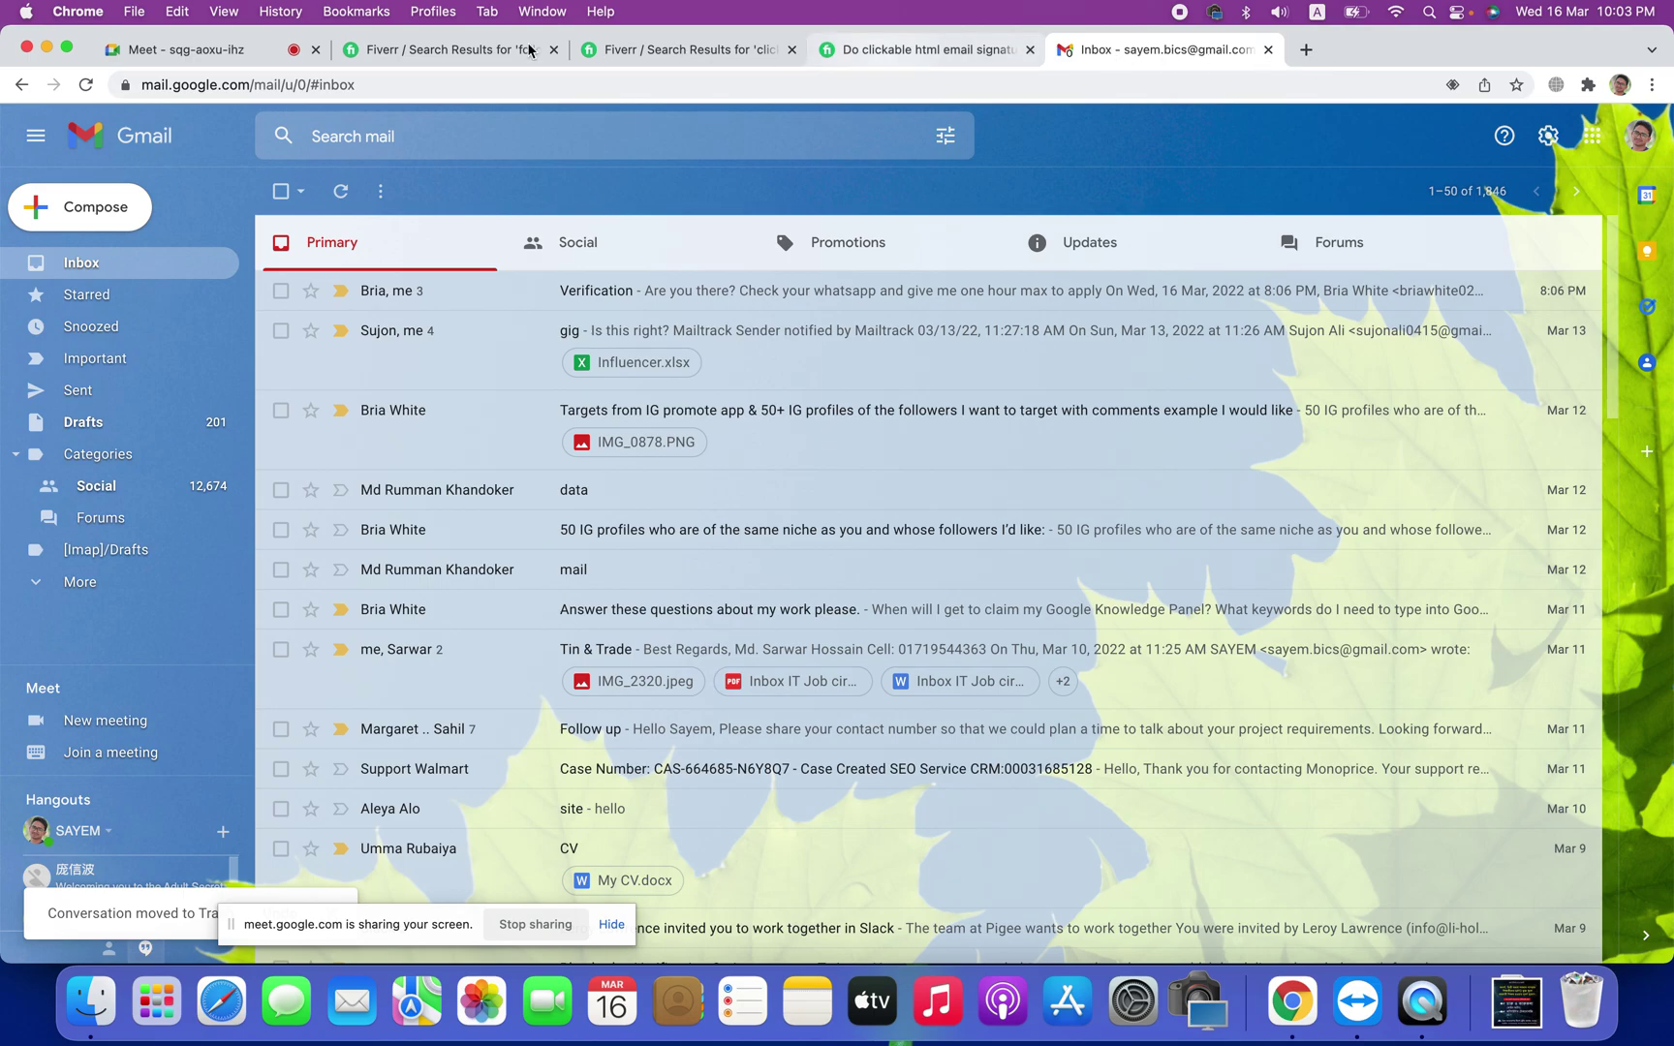
{"action": "left_click", "coordinate": [499, 51]}
{"action": "left_click", "coordinate": [236, 58]}
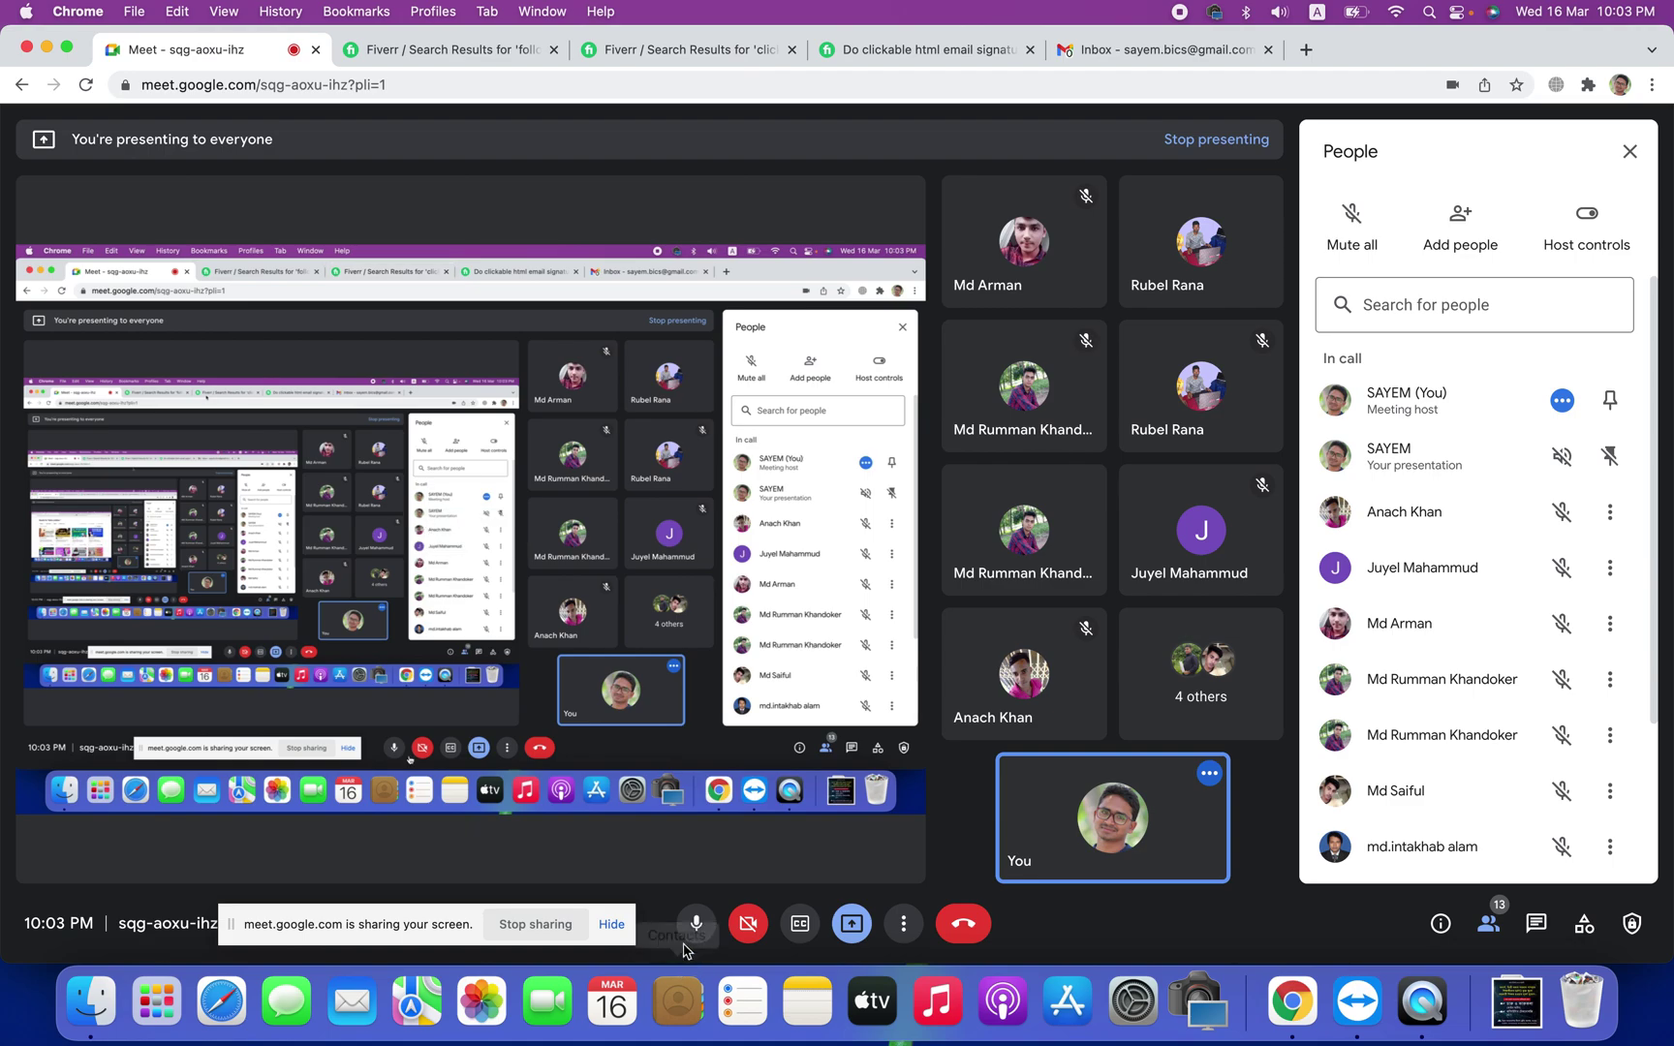
{"action": "left_click", "coordinate": [766, 54]}
Step: Open the clickable HTML email signature gig and highlight 'One image' and 'basic contract' in the Basic package
{"action": "left_click", "coordinate": [903, 53]}
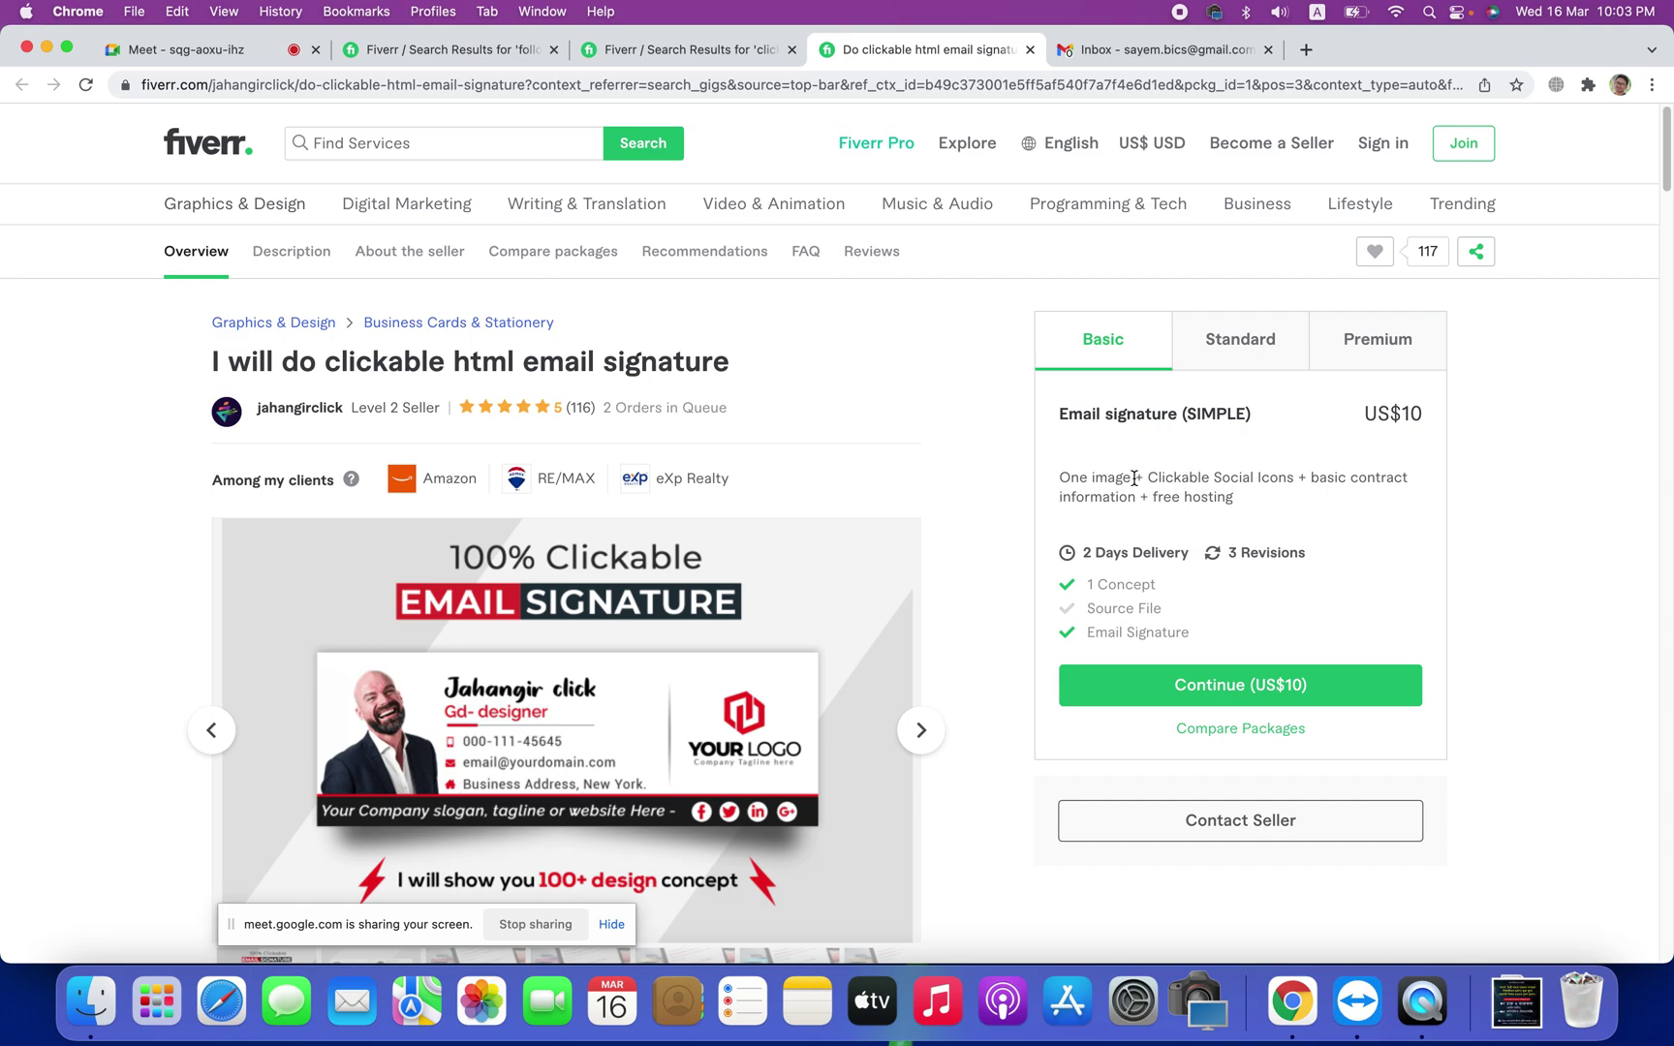
{"action": "left_click_drag", "start_coordinate": [1131, 477], "coordinate": [1293, 474]}
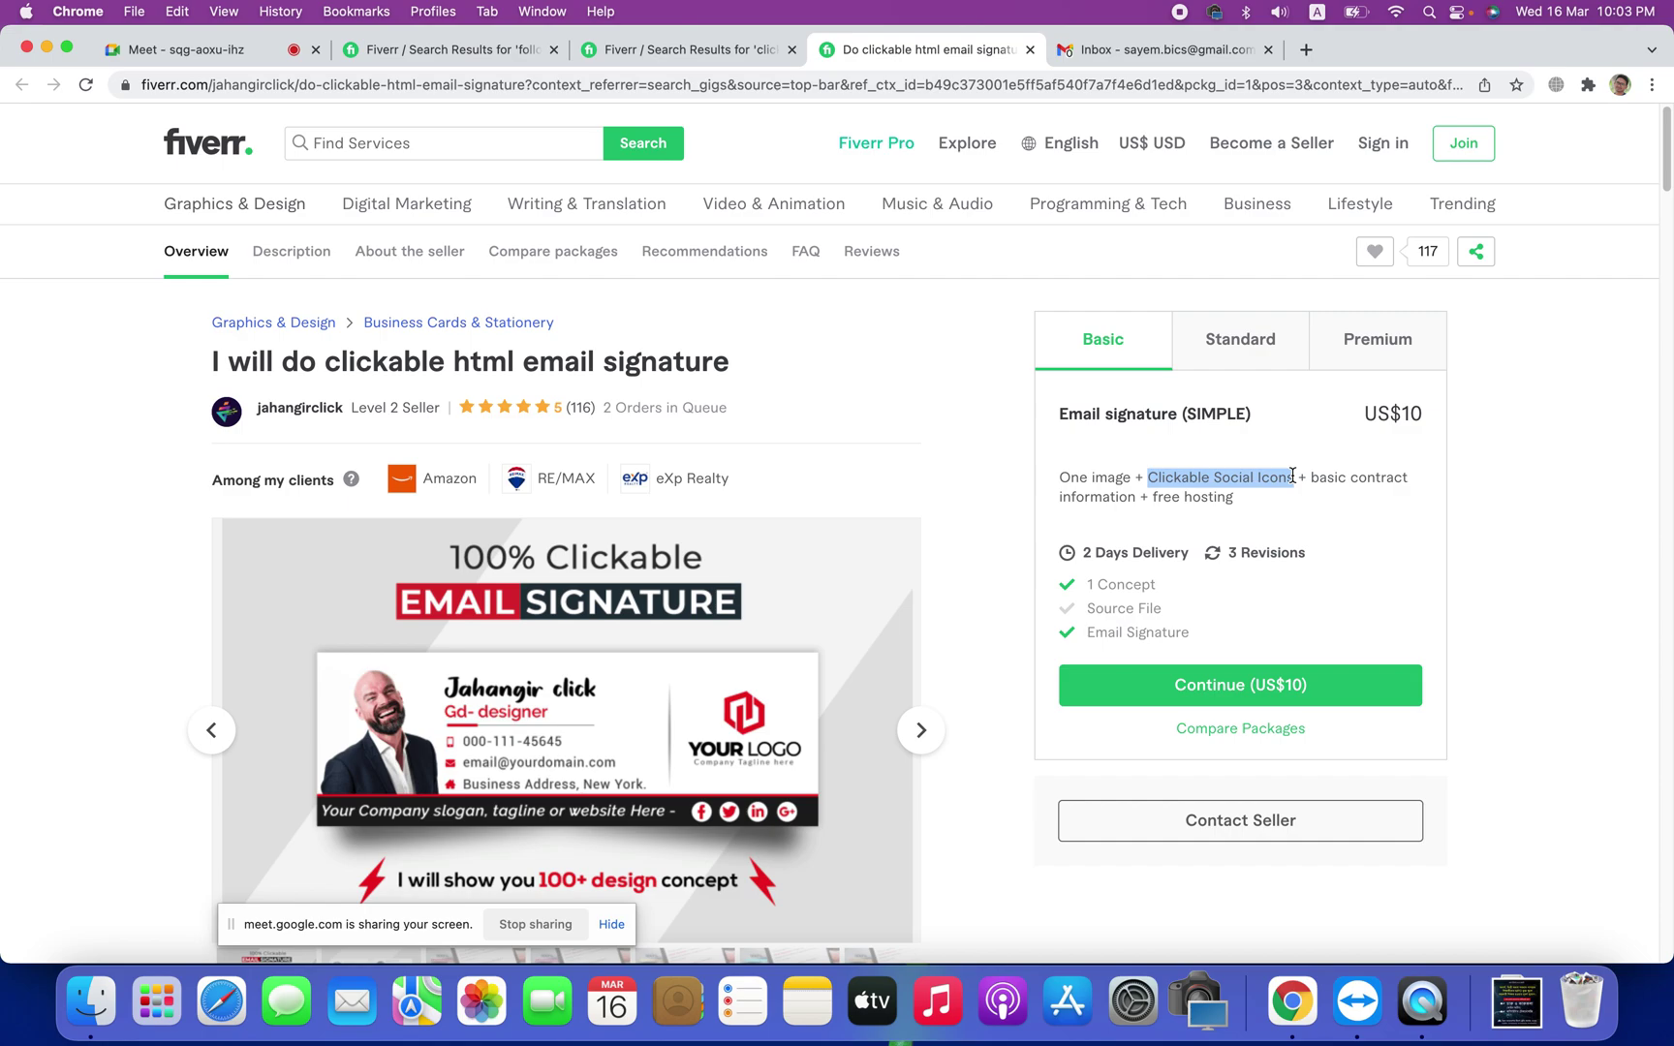
{"action": "left_click", "coordinate": [1234, 482]}
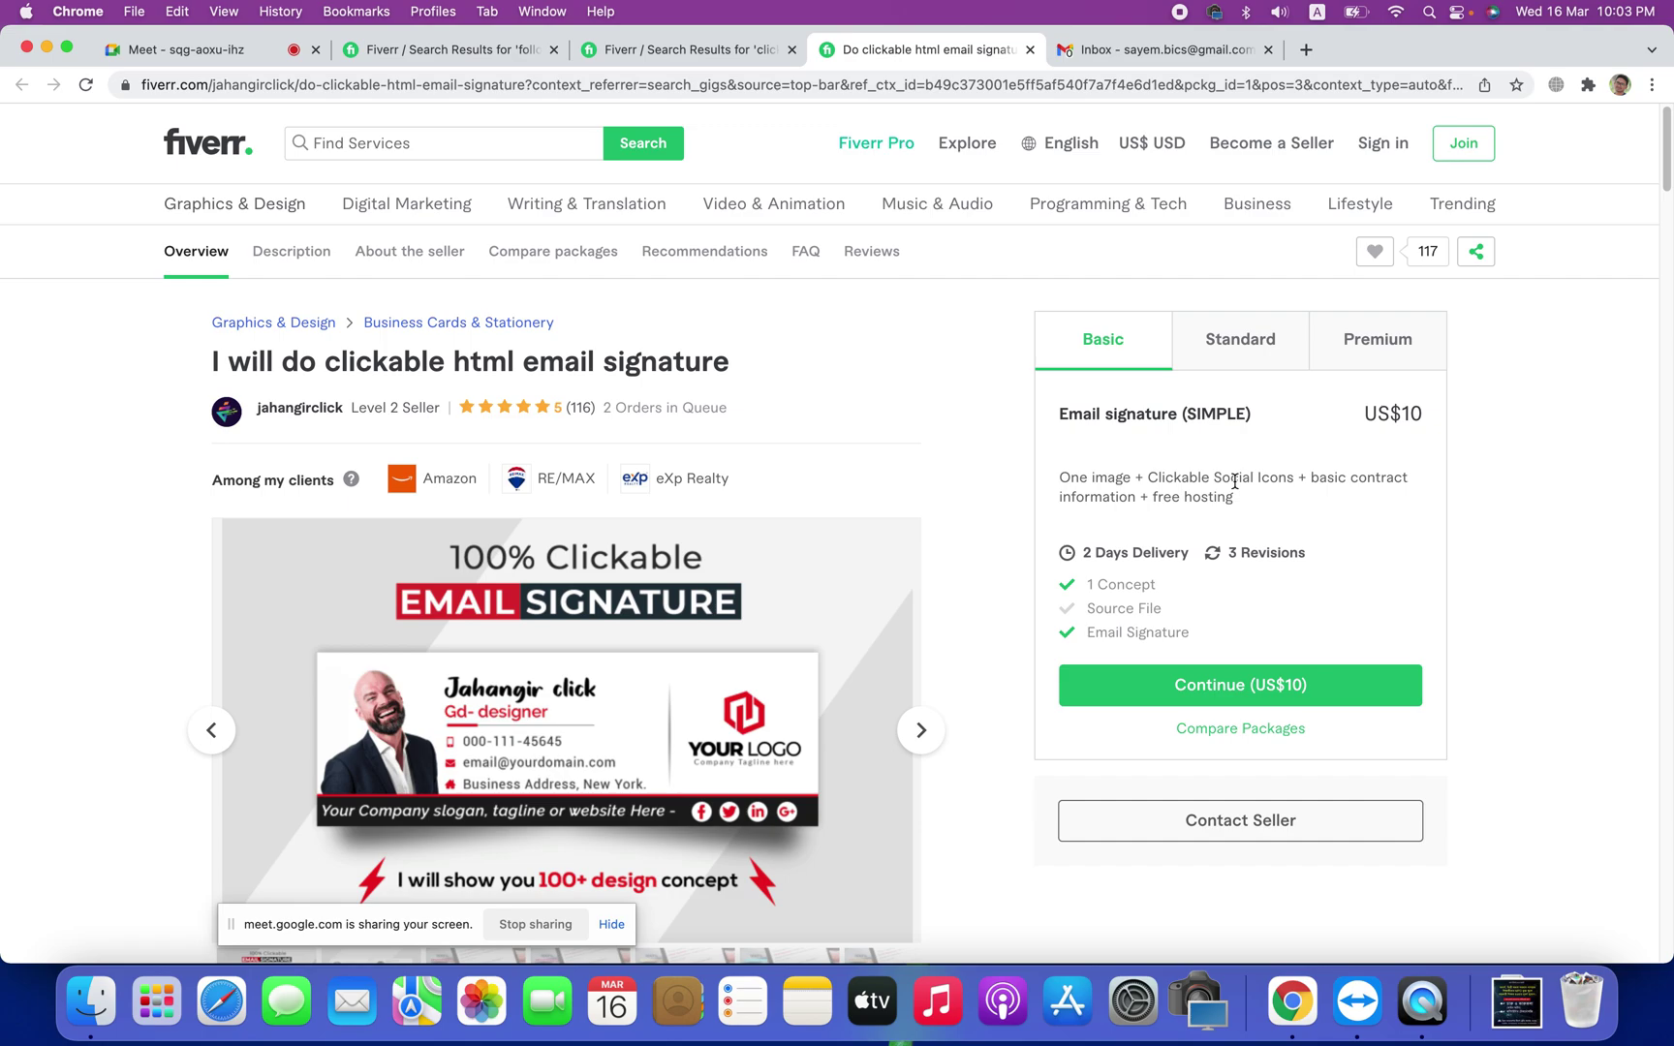
{"action": "left_click_drag", "start_coordinate": [1319, 477], "coordinate": [1412, 479]}
{"action": "left_click", "coordinate": [1412, 484]}
{"action": "left_click_drag", "start_coordinate": [1310, 477], "coordinate": [1410, 491]}
{"action": "left_click", "coordinate": [1411, 491]}
Step: Highlight the contract info, free hosting and full Basic description, then stop sharing the screen
{"action": "left_click_drag", "start_coordinate": [1304, 478], "coordinate": [1368, 480]}
{"action": "left_click_drag", "start_coordinate": [1224, 494], "coordinate": [1178, 498]}
{"action": "left_click", "coordinate": [1179, 498]}
{"action": "left_click_drag", "start_coordinate": [1235, 498], "coordinate": [1226, 498]}
{"action": "left_click", "coordinate": [1059, 476]}
{"action": "left_click", "coordinate": [1277, 504]}
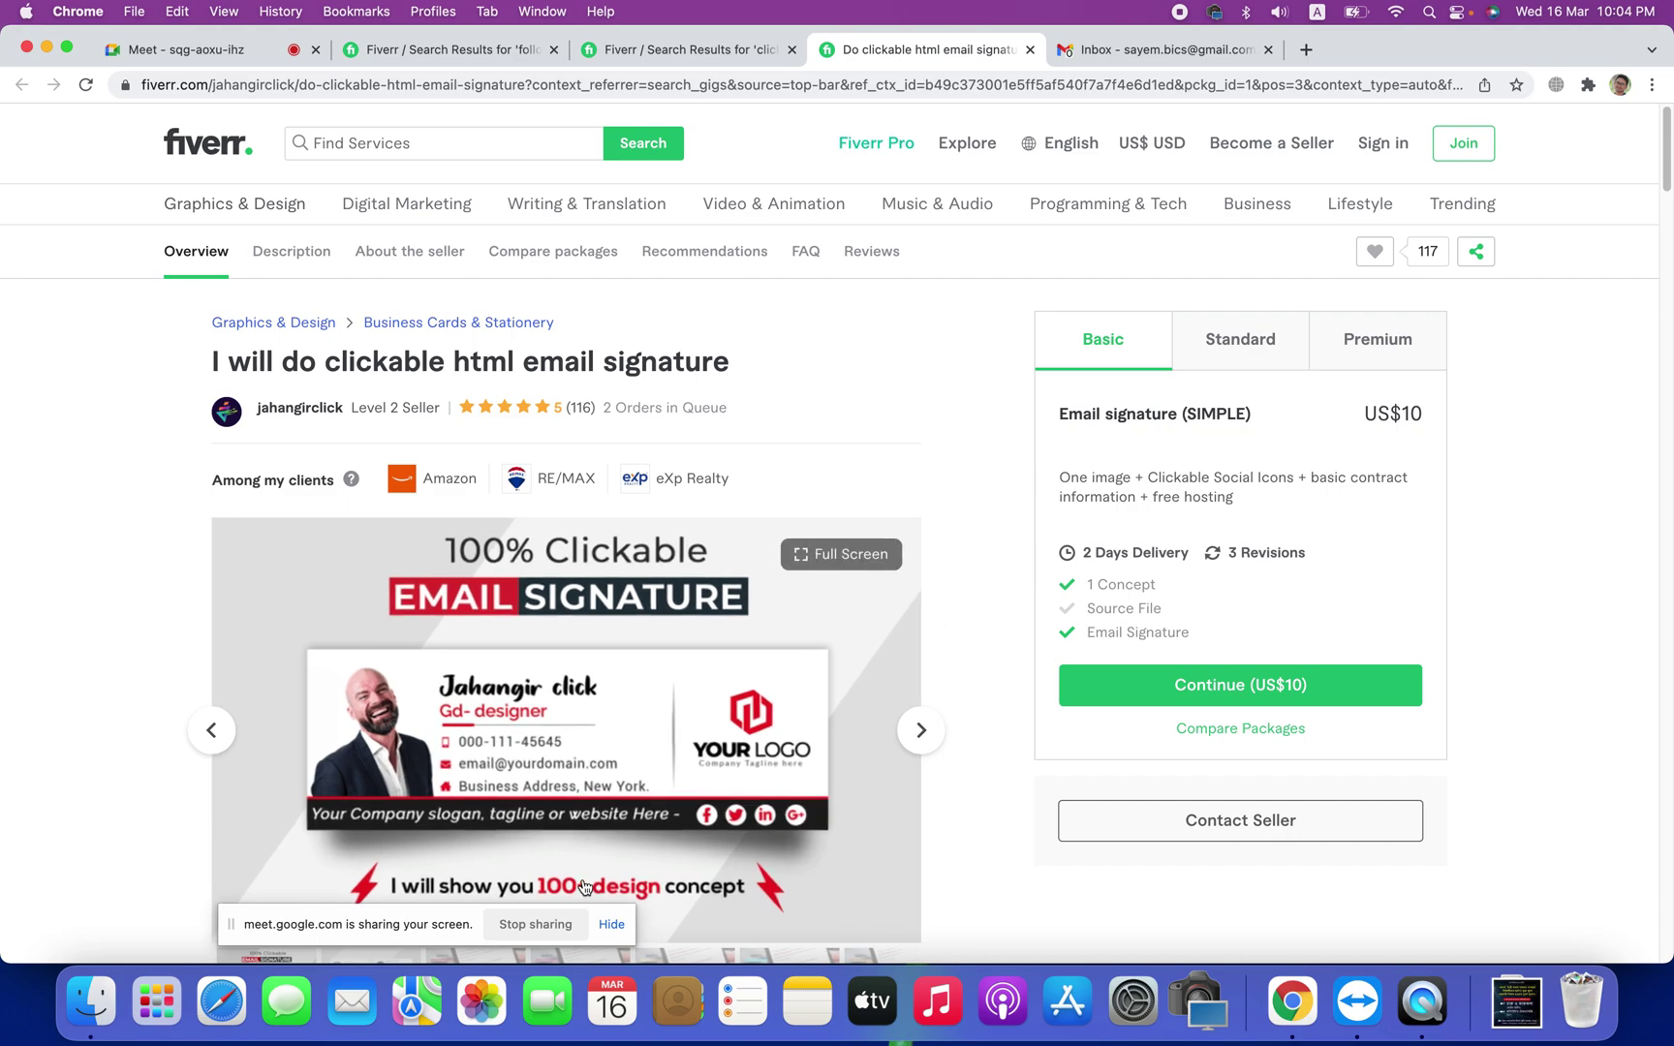
{"action": "left_click", "coordinate": [535, 925]}
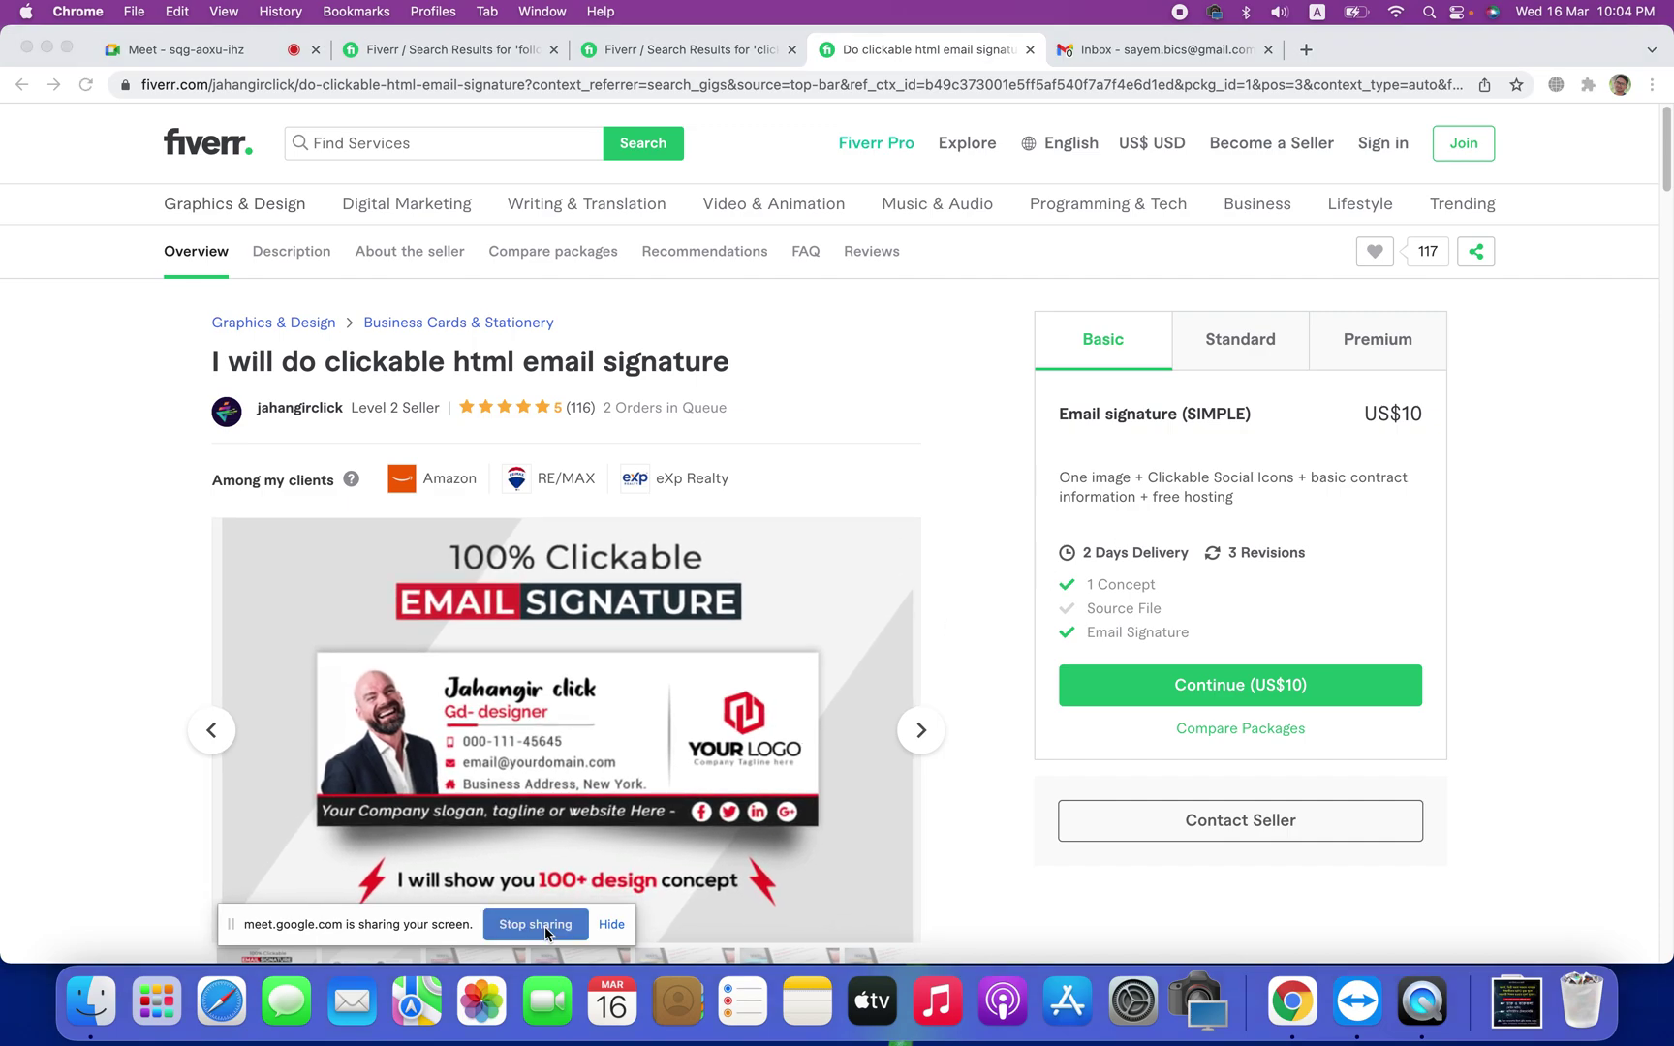